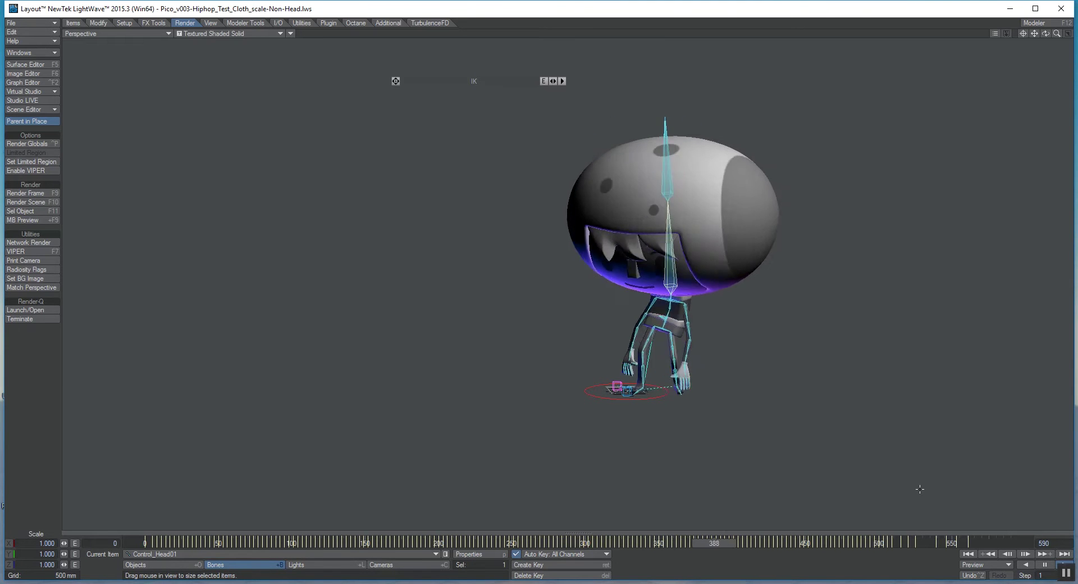
# At frame 0, set the scale of the Control_Head01 bone to 0 on all three axes
pyautogui.click(131, 543)
pyautogui.scroll(5, 613, 298)
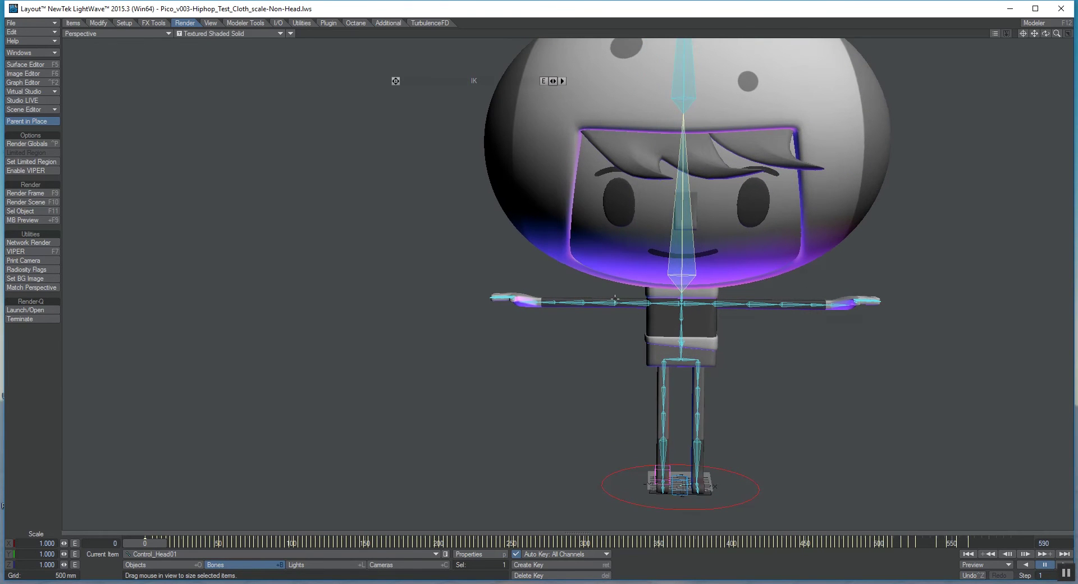
pyautogui.moveTo(110, 547); pyautogui.dragTo(396, 561)
pyautogui.write('0')
pyautogui.press('Tab')
pyautogui.write('0')
pyautogui.press('Tab')
pyautogui.write('0')
pyautogui.press('Return')
pyautogui.scroll(-1, 796, 178)
# Select the Pico-Toy:CH object and open the MD Multi-Baker export settings
pyautogui.hotkey('shift', 'o')
pyautogui.press('t')
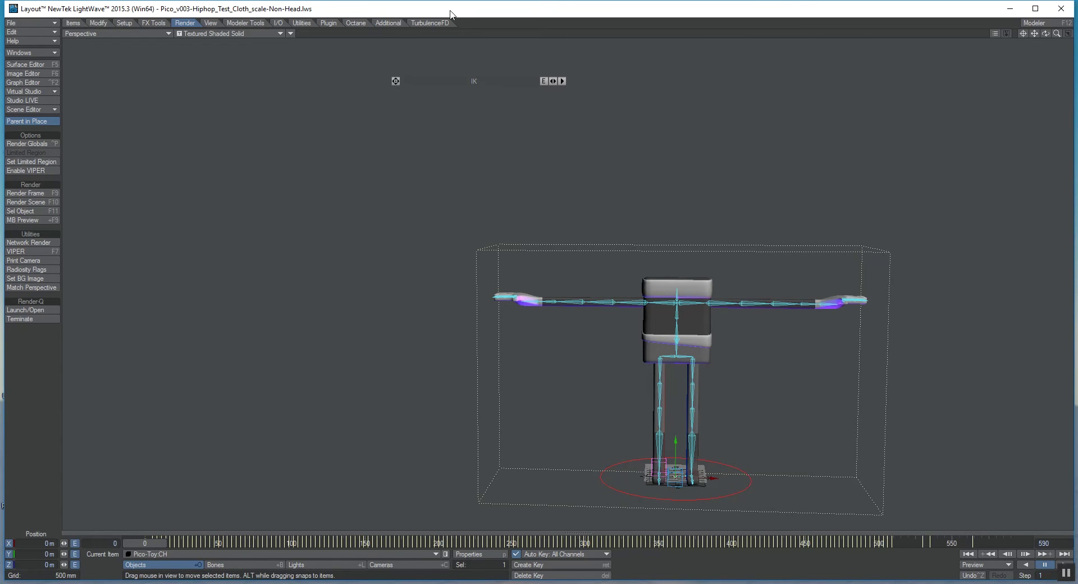
pyautogui.click(277, 23)
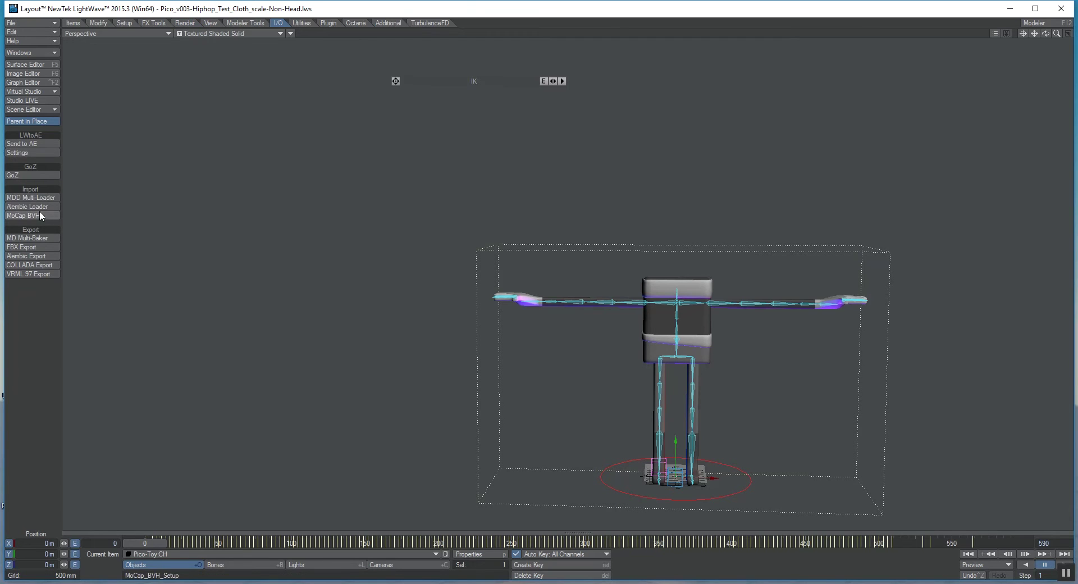
pyautogui.click(35, 238)
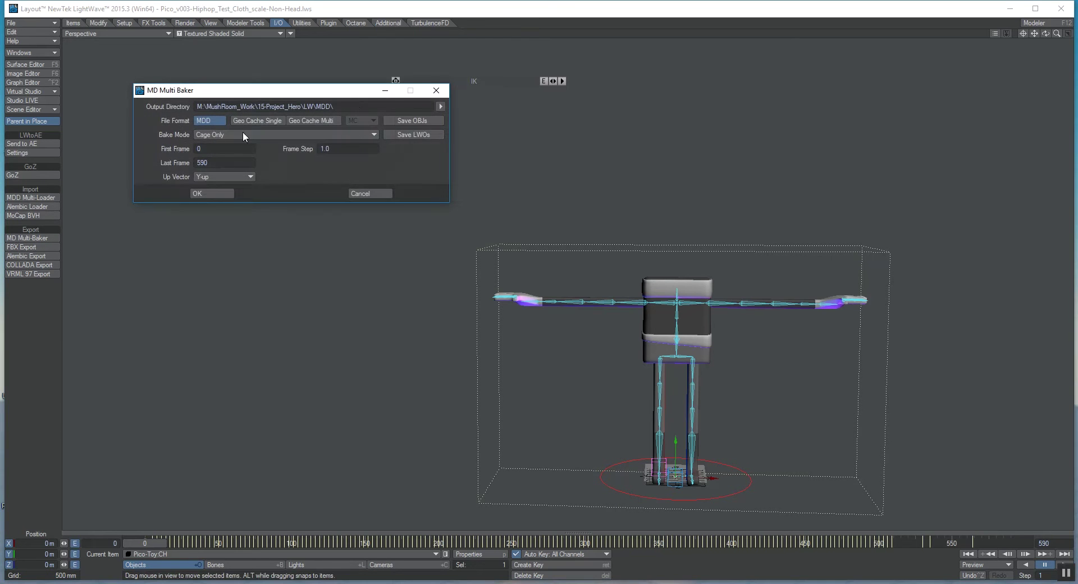
# Create a Test-Cloth folder on the Desktop as the output directory and bake the MDD with Save OBJs enabled
pyautogui.click(440, 106)
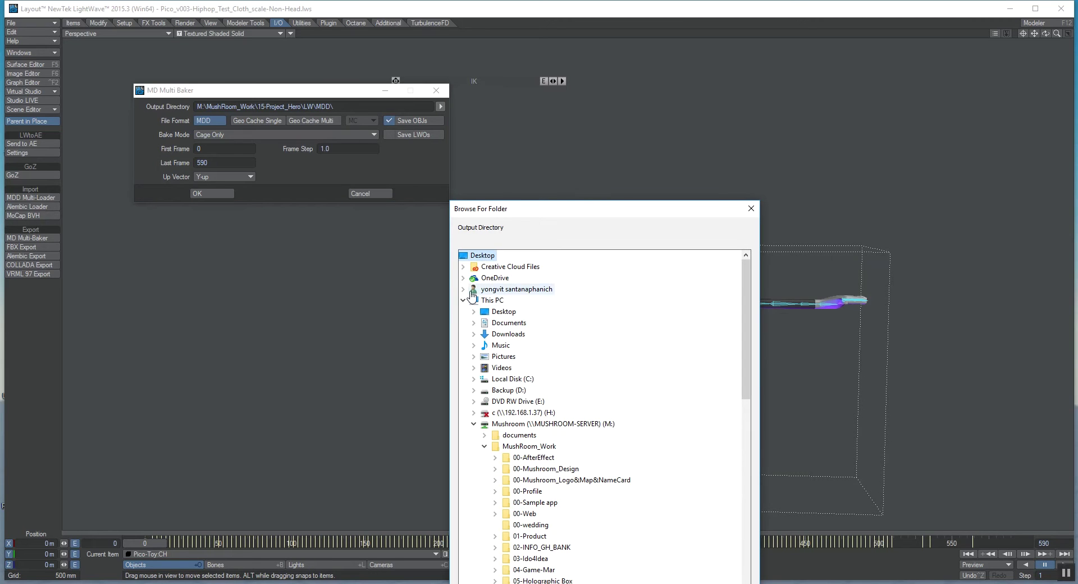
pyautogui.click(464, 300)
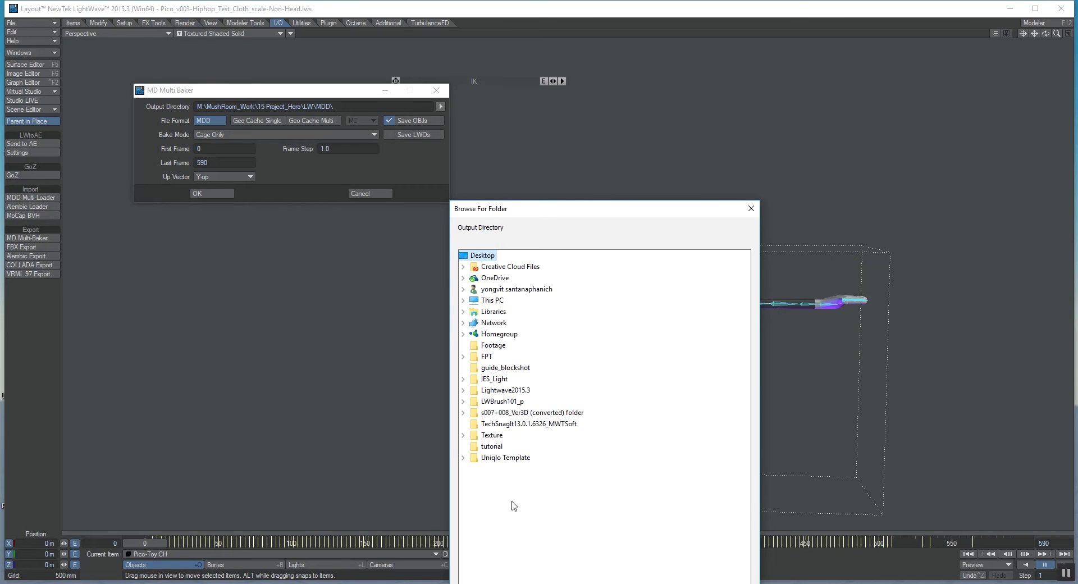
pyautogui.moveTo(575, 215); pyautogui.dragTo(642, 48)
pyautogui.click(556, 473)
pyautogui.write('T')
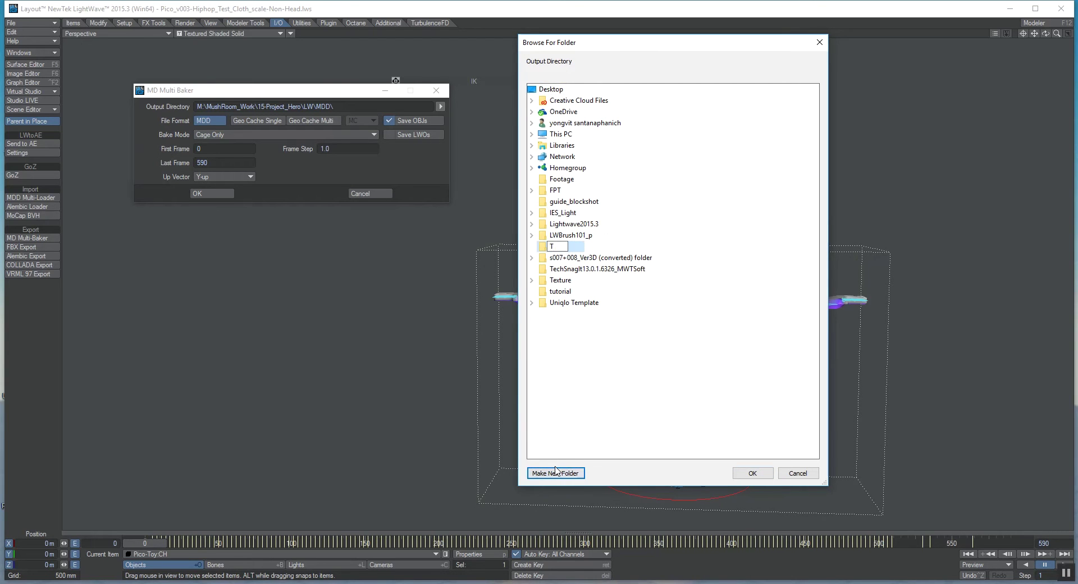
pyautogui.write('est-Cloth')
pyautogui.press('Escape')
pyautogui.click(532, 246)
pyautogui.click(564, 268)
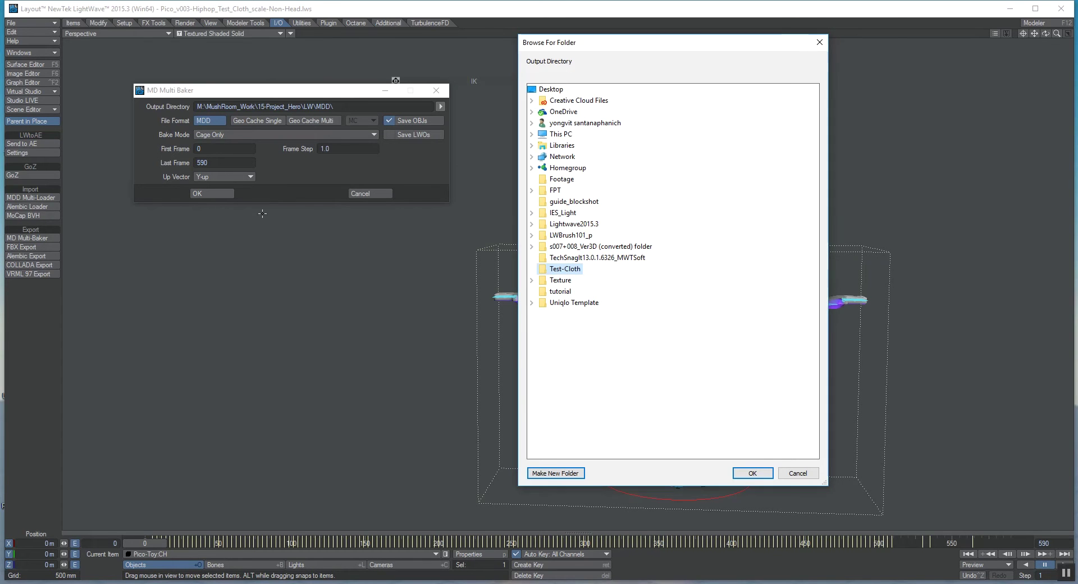
pyautogui.click(753, 472)
pyautogui.click(210, 193)
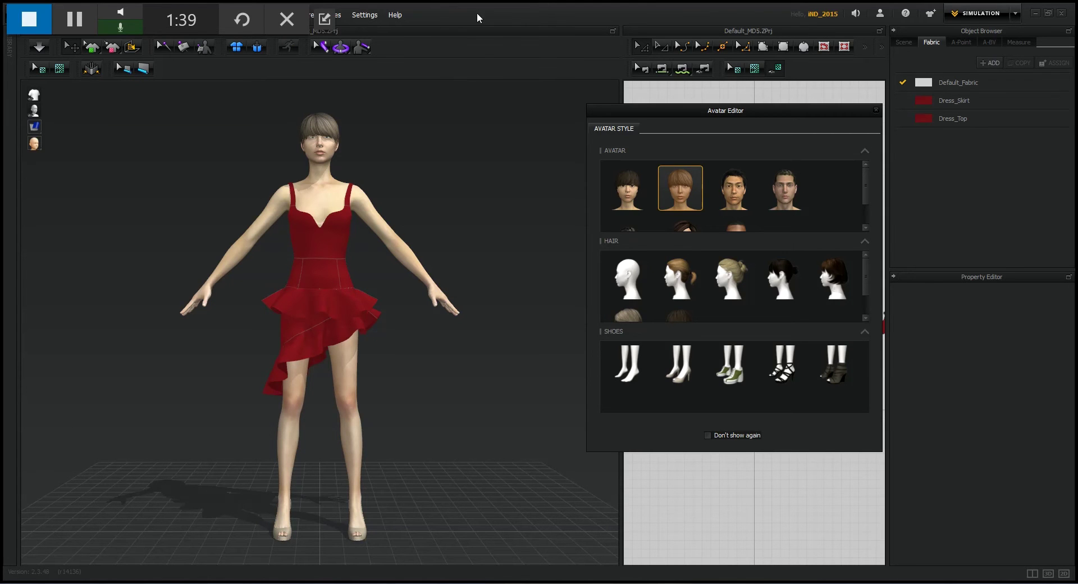
# Switch to Marvelous Designer, dismiss the Avatar Editor and widen the 2D pattern window
pyautogui.click(875, 110)
pyautogui.click(796, 338)
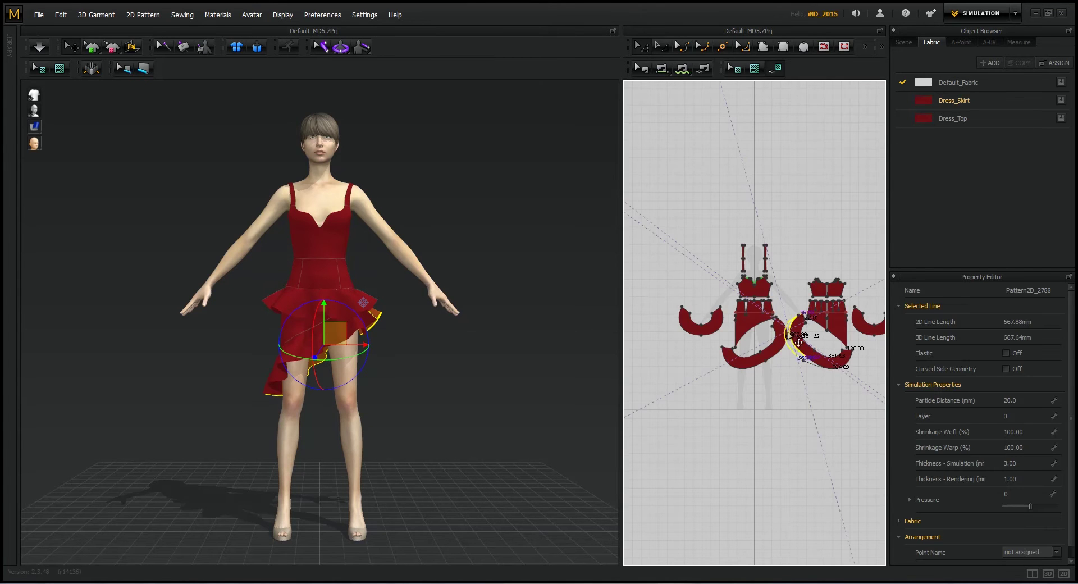
pyautogui.click(792, 405)
pyautogui.moveTo(792, 406); pyautogui.dragTo(744, 379, button='middle')
pyautogui.moveTo(619, 268); pyautogui.dragTo(520, 258)
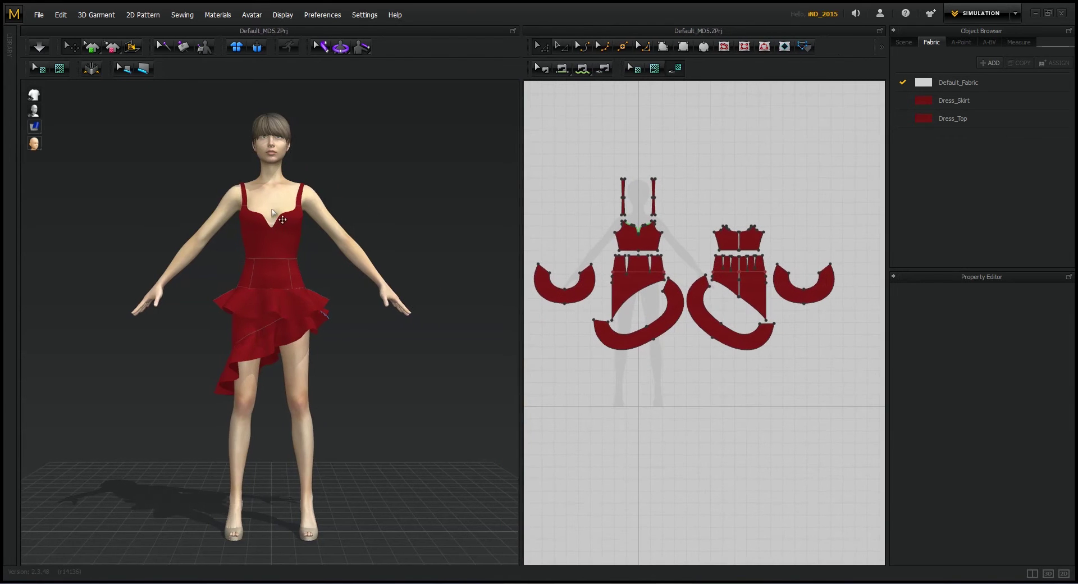
pyautogui.click(321, 306)
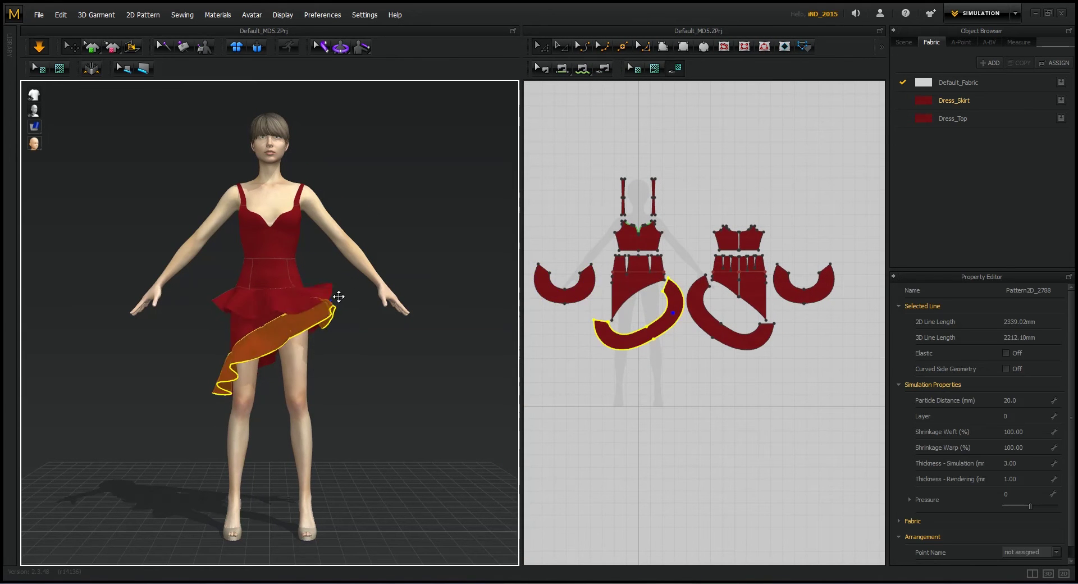
pyautogui.click(626, 430)
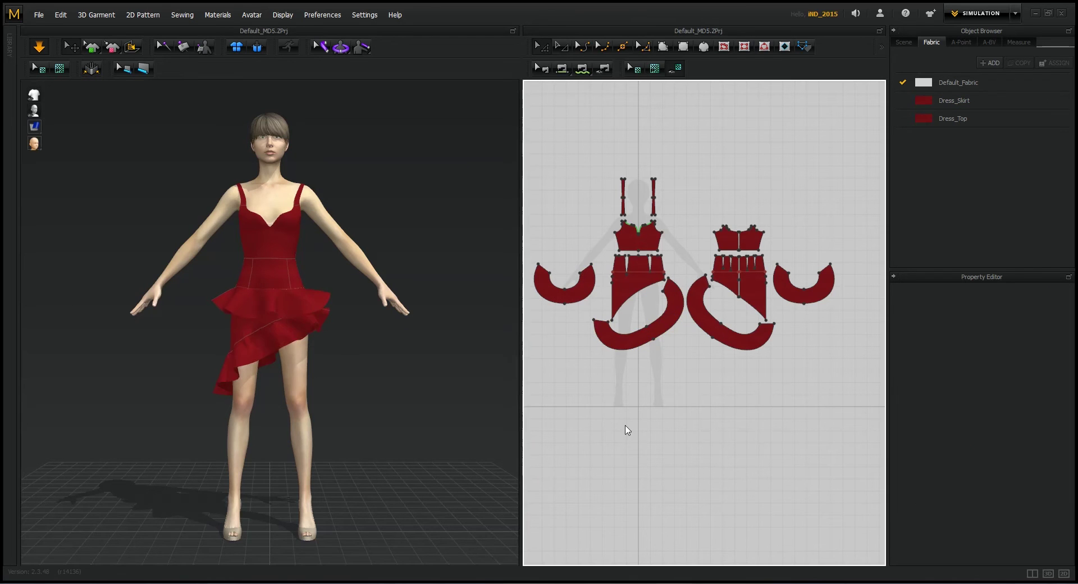
# Import Pico-Toy_CH.obj from the Test-Cloth folder as an avatar with Auto Scale
pyautogui.click(39, 15)
pyautogui.moveTo(62, 128)
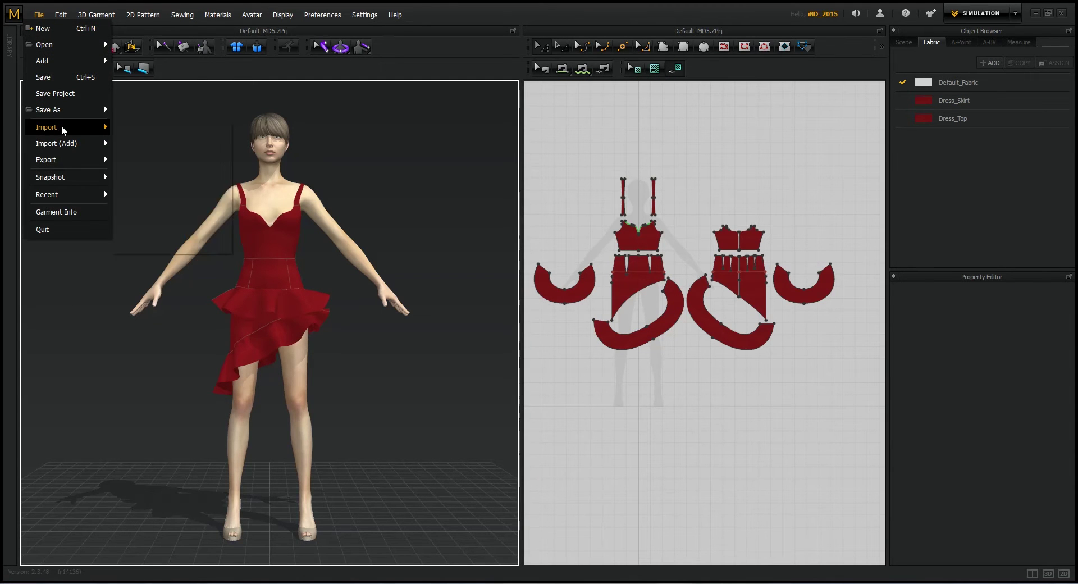
pyautogui.click(131, 128)
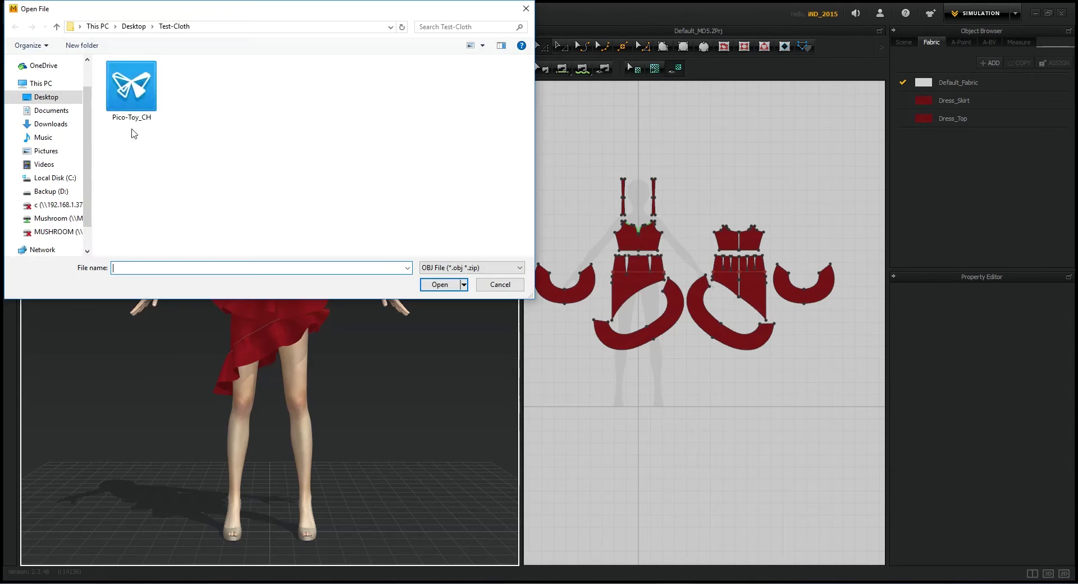
pyautogui.doubleClick(131, 90)
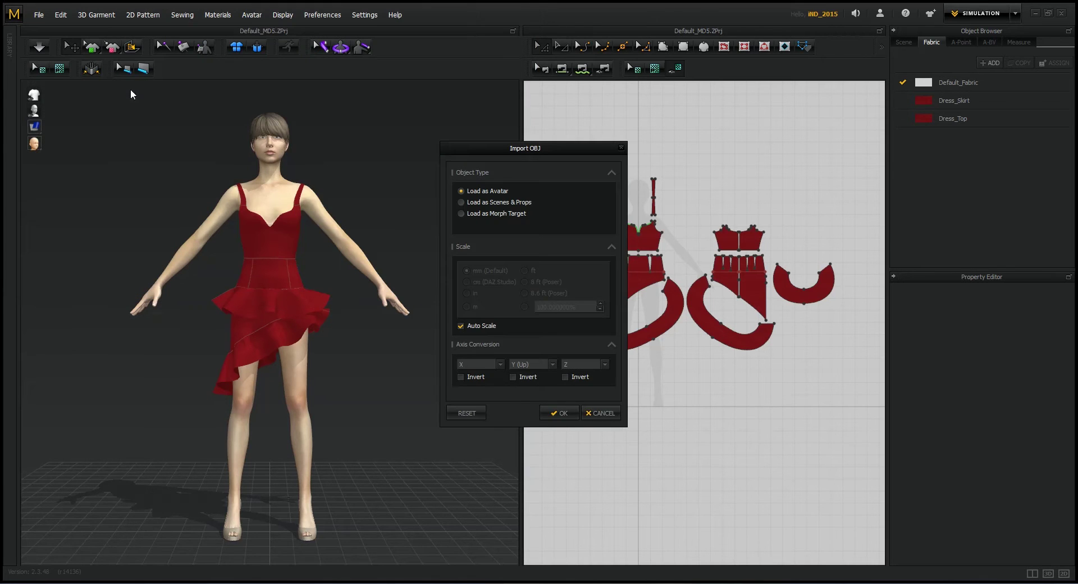
pyautogui.click(562, 413)
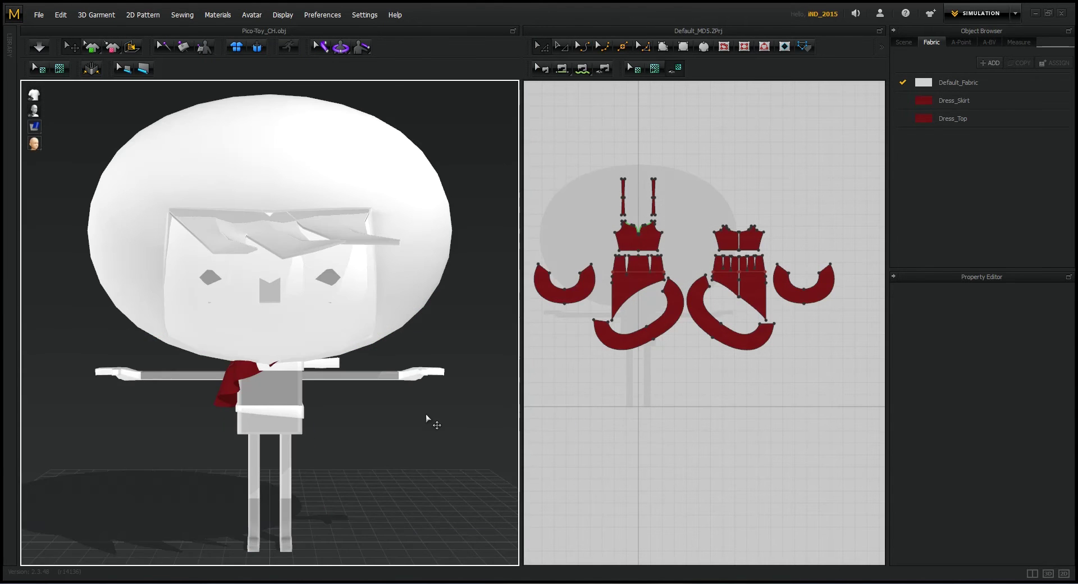
# Delete all the red dress patterns from the default garment
pyautogui.moveTo(834, 141); pyautogui.dragTo(527, 396)
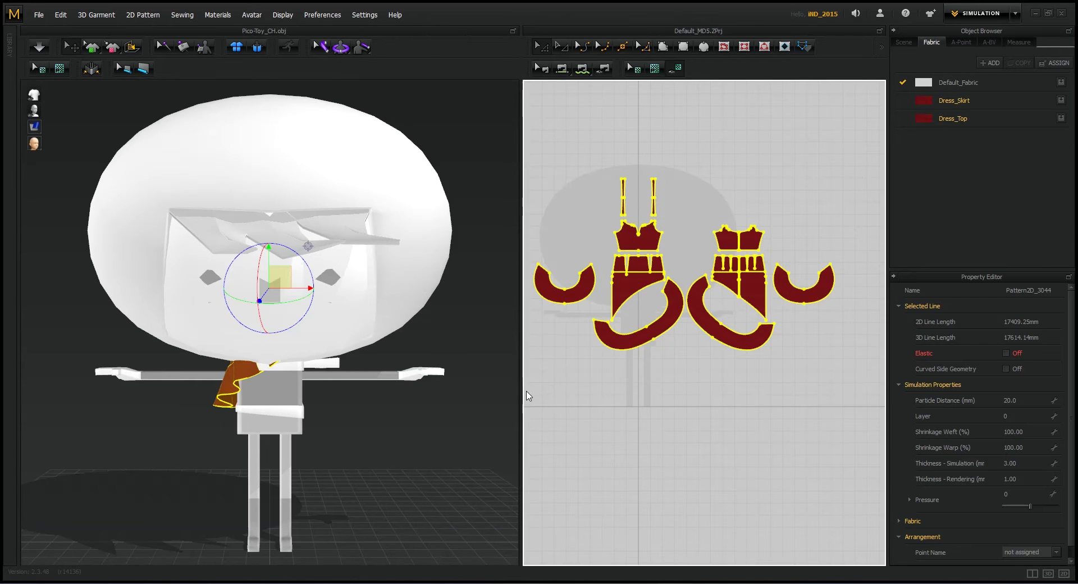
pyautogui.moveTo(222, 390); pyautogui.dragTo(221, 439)
pyautogui.click(411, 434)
pyautogui.click(794, 437)
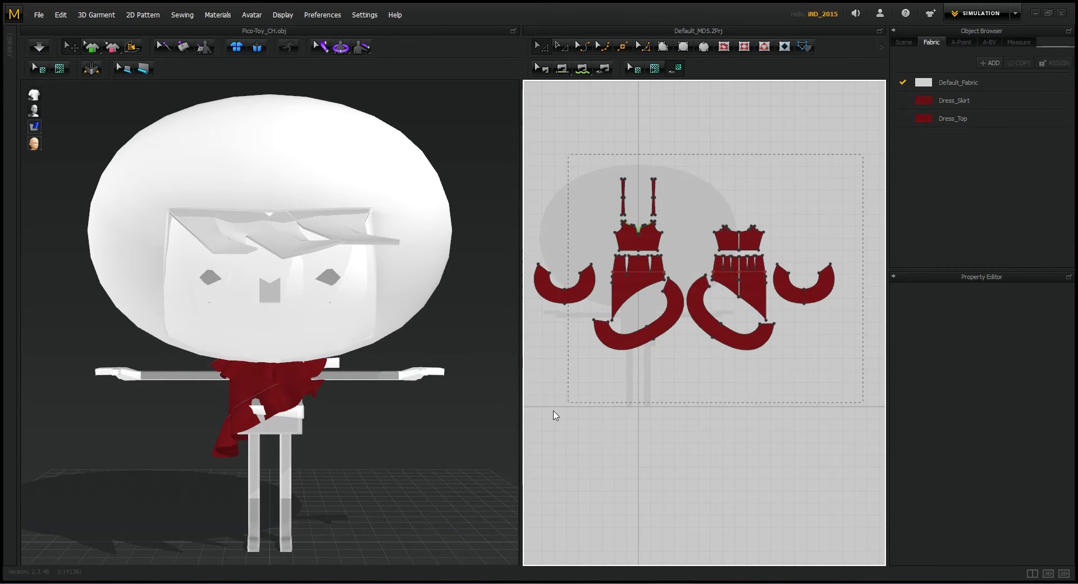
pyautogui.hotkey('ctrl', 'a')
pyautogui.press('Delete')
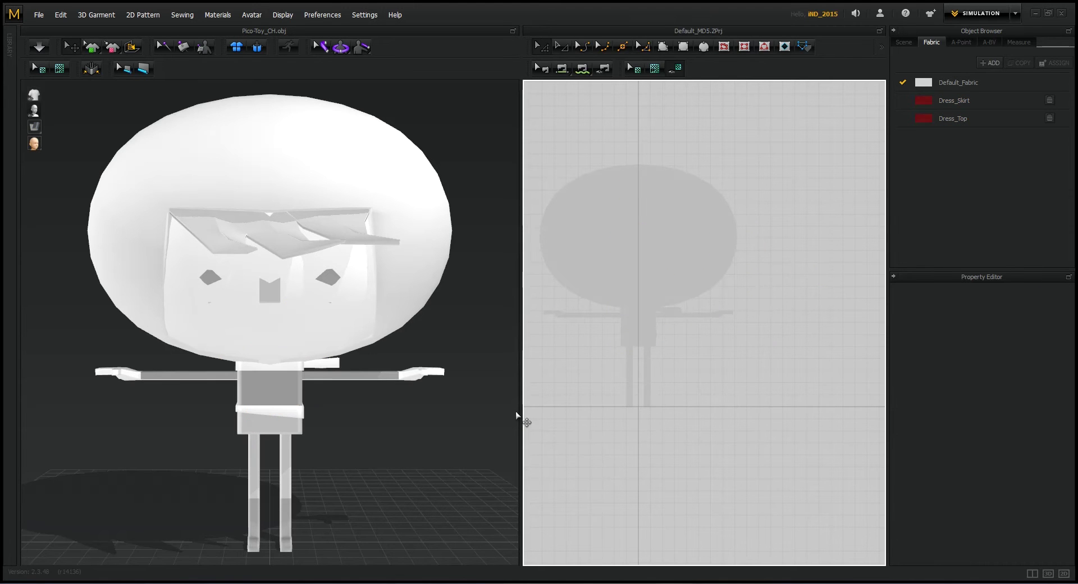
pyautogui.moveTo(427, 460); pyautogui.dragTo(414, 461, button='right')
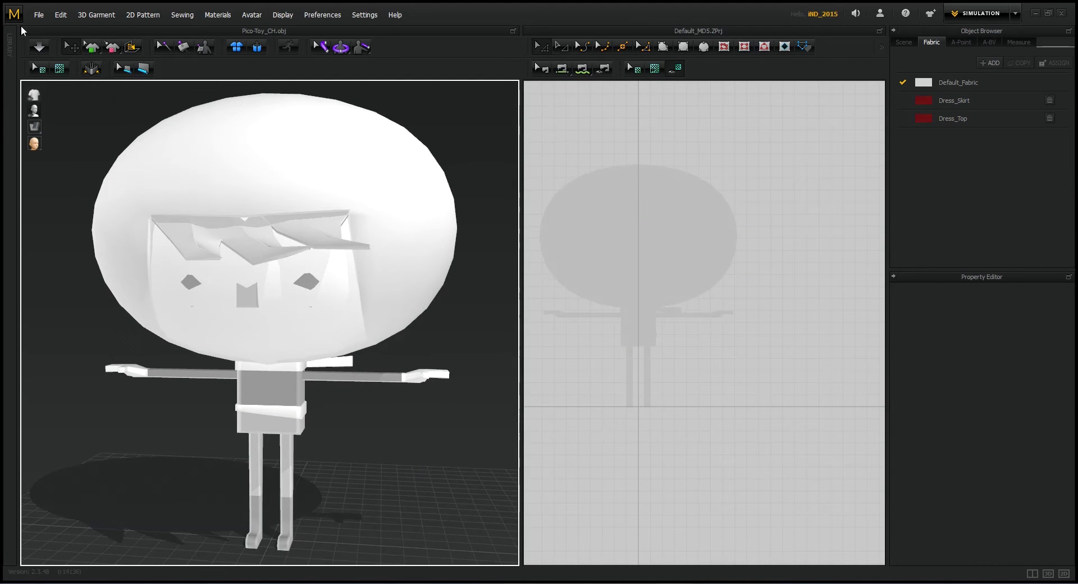
# Import Pico-Toy_CH.mdd as a standard MDD cache for all avatars, using the inch scale
pyautogui.click(38, 15)
pyautogui.moveTo(56, 127)
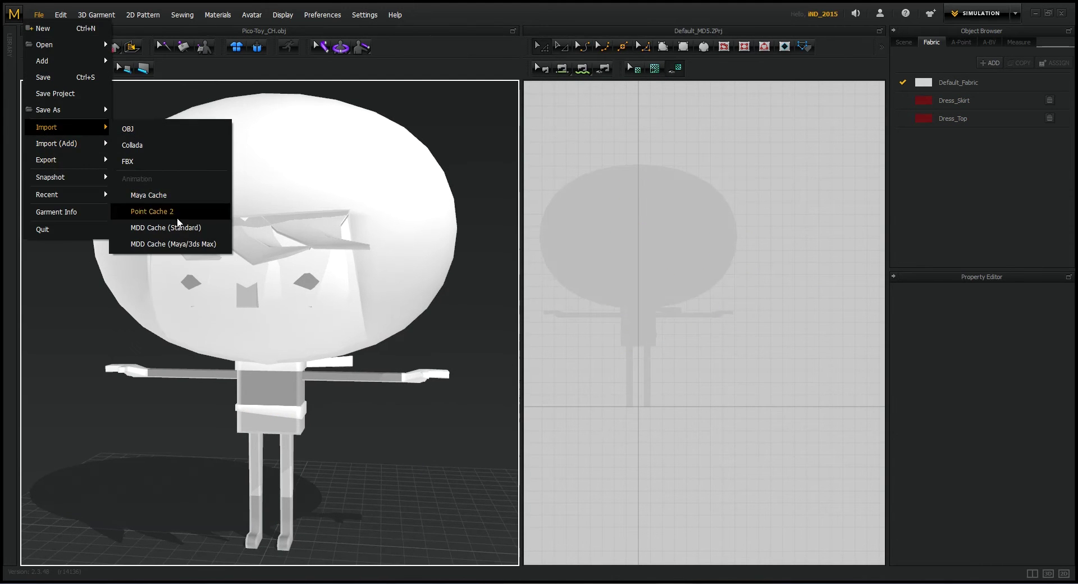
pyautogui.click(177, 228)
pyautogui.click(128, 102)
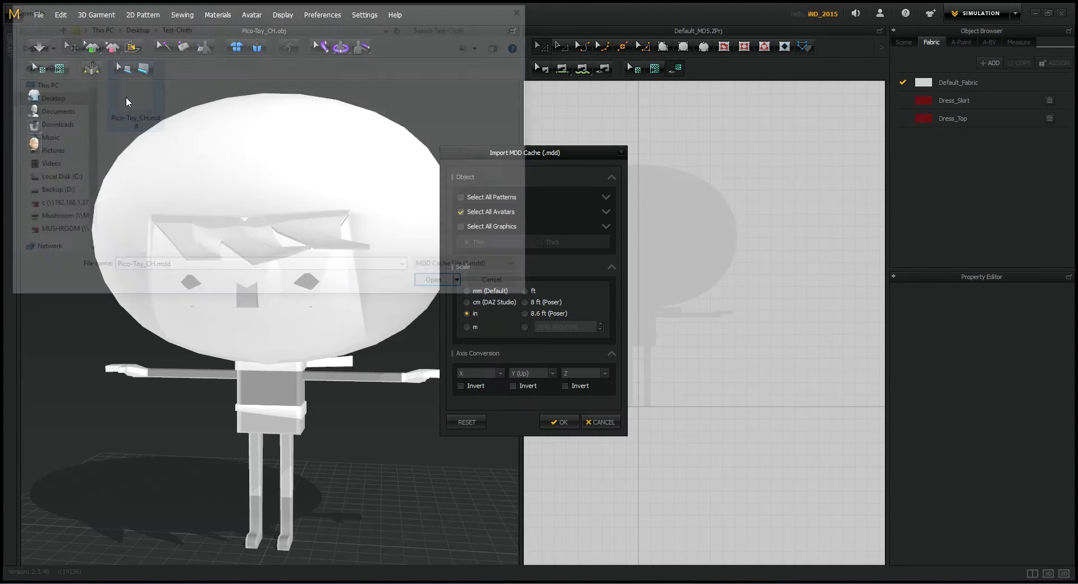
pyautogui.click(559, 424)
# Play the imported motion in Animation mode, rewind it to the start and return to Simulation mode
pyautogui.click(1014, 13)
pyautogui.click(982, 57)
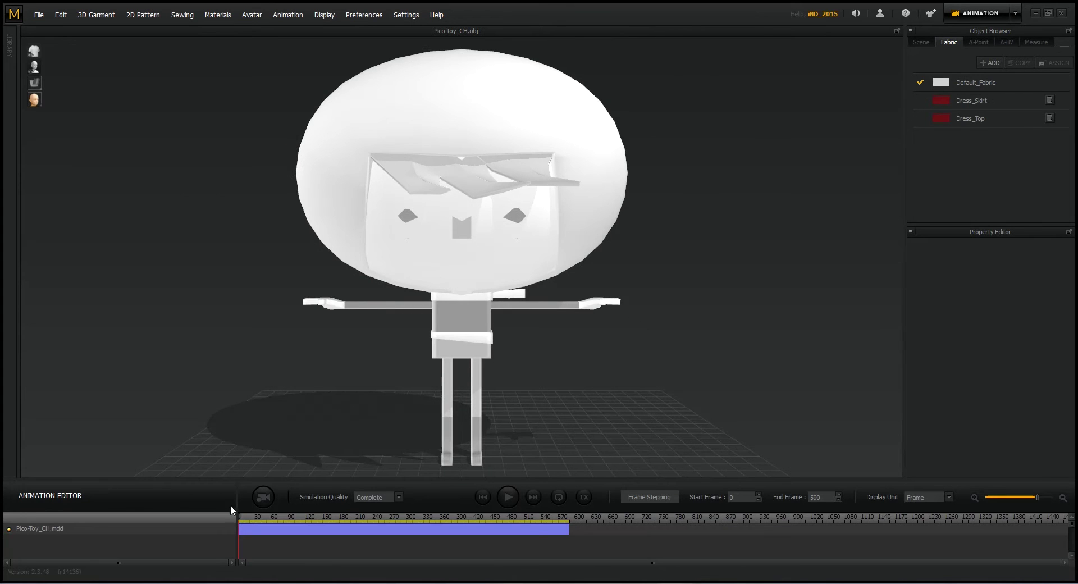
pyautogui.click(508, 496)
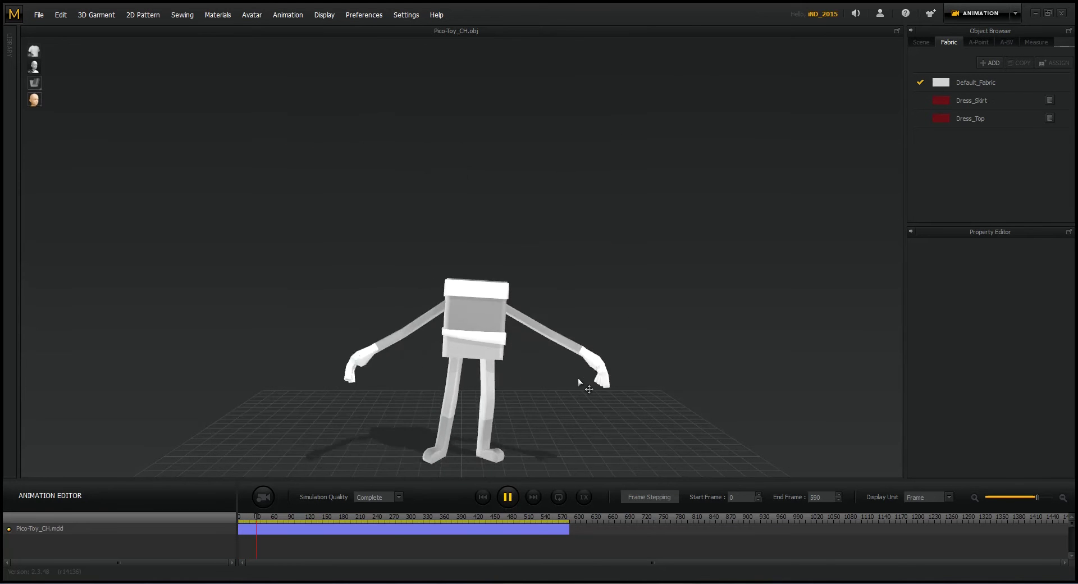
pyautogui.moveTo(539, 378)
pyautogui.mouseDown(button='right')
pyautogui.moveTo(597, 384)
pyautogui.moveTo(746, 365)
pyautogui.moveTo(526, 368)
pyautogui.moveTo(517, 381)
pyautogui.mouseUp(button='right')
pyautogui.moveTo(517, 382); pyautogui.dragTo(535, 320, button='middle')
pyautogui.click(506, 497)
pyautogui.click(482, 496)
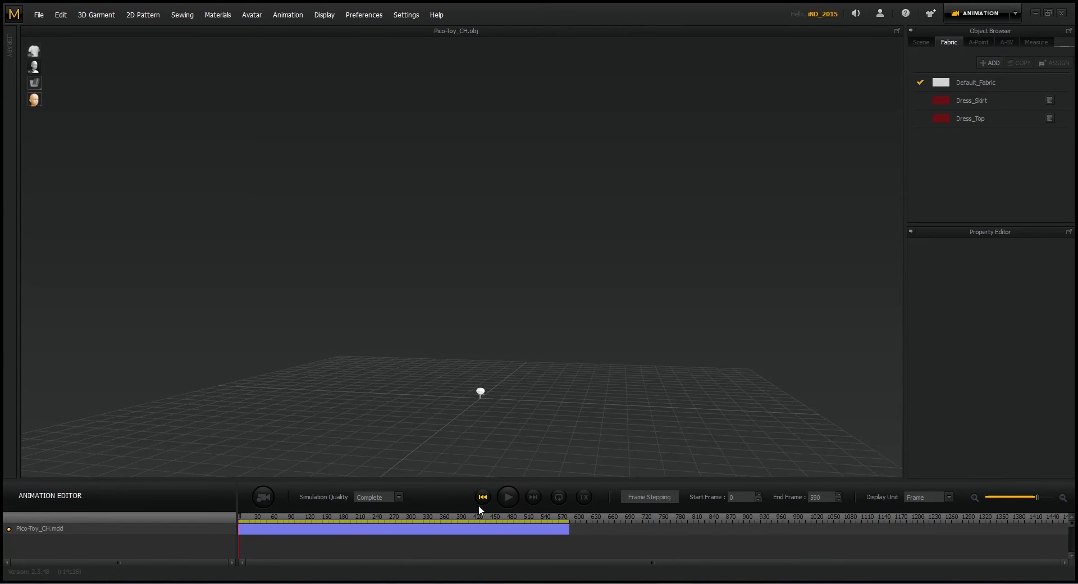
pyautogui.click(1013, 21)
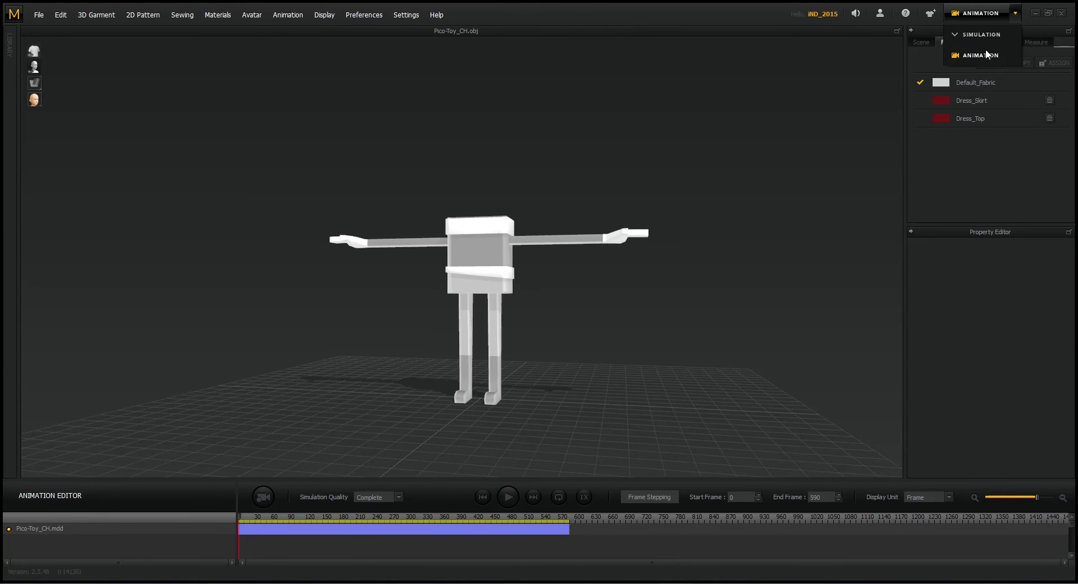
pyautogui.click(981, 34)
# Draw a rectangular polygon pattern across the top of the torso silhouette, with a perimeter of about 765 mm
pyautogui.moveTo(385, 383); pyautogui.dragTo(361, 335, button='middle')
pyautogui.scroll(-3, 687, 355)
pyautogui.moveTo(683, 350); pyautogui.dragTo(699, 316, button='middle')
pyautogui.scroll(2, 700, 316)
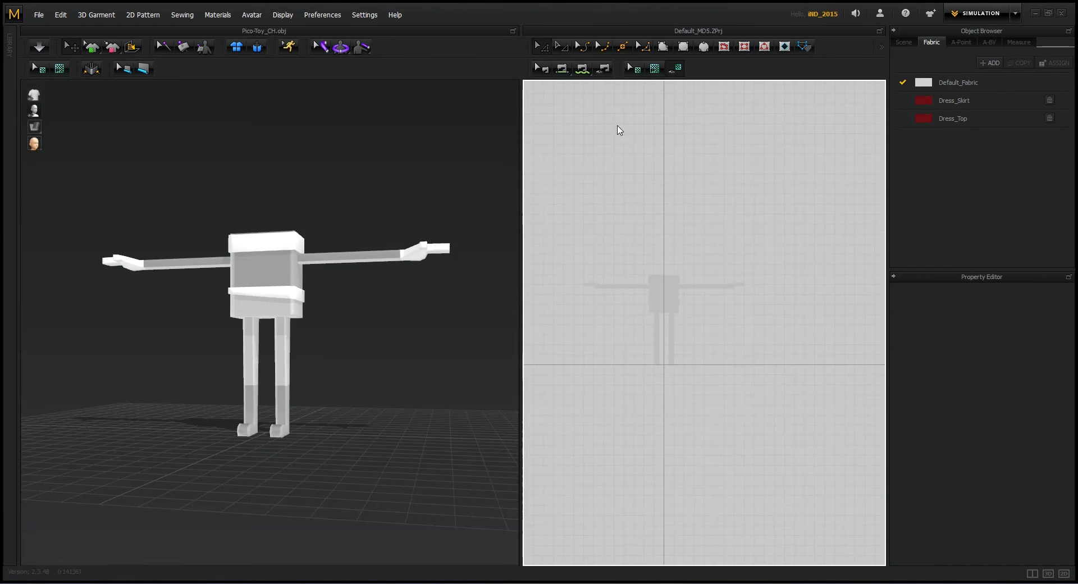
pyautogui.scroll(5, 665, 306)
pyautogui.click(621, 212)
pyautogui.click(726, 212)
pyautogui.click(727, 241)
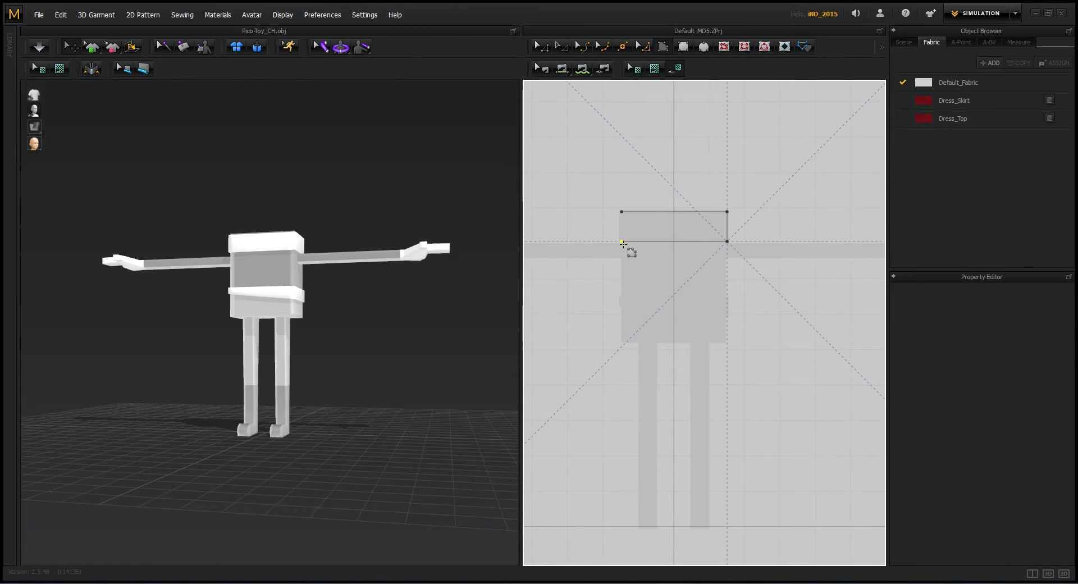
pyautogui.click(626, 215)
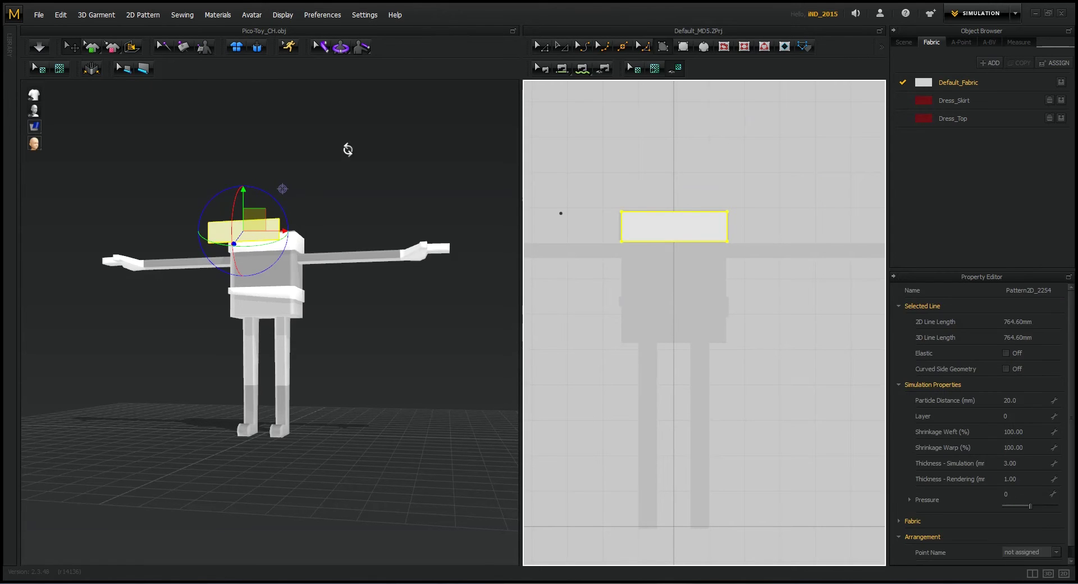
# Try to place the new pattern close to the front of the avatar's torso using a 3D side view
pyautogui.rightClick(348, 153)
pyautogui.click(410, 206)
pyautogui.click(315, 253)
pyautogui.moveTo(348, 248); pyautogui.dragTo(290, 247)
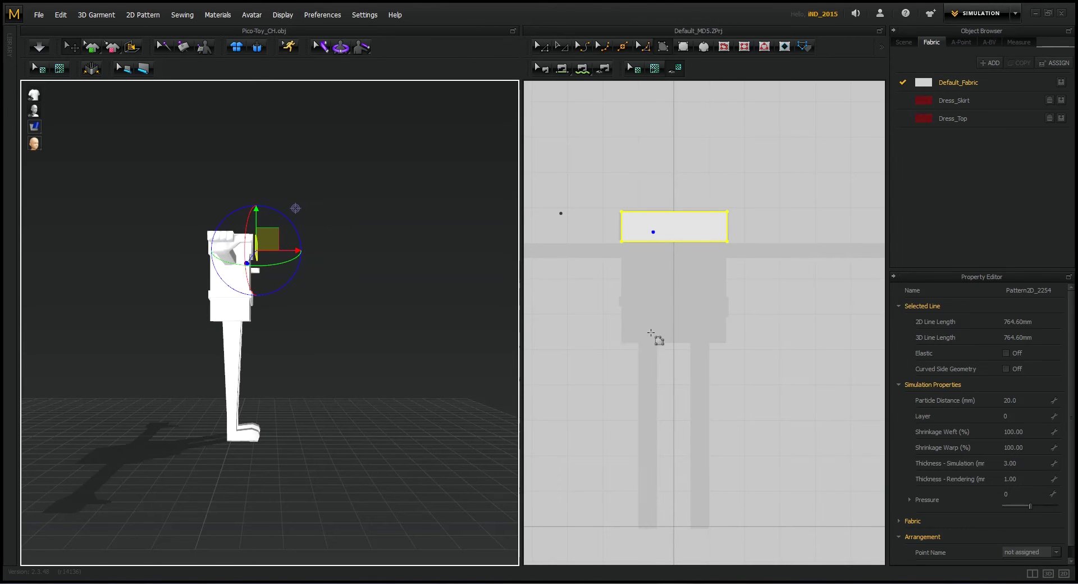
pyautogui.click(645, 337)
pyautogui.rightClick(652, 291)
pyautogui.click(556, 302)
pyautogui.press('Escape')
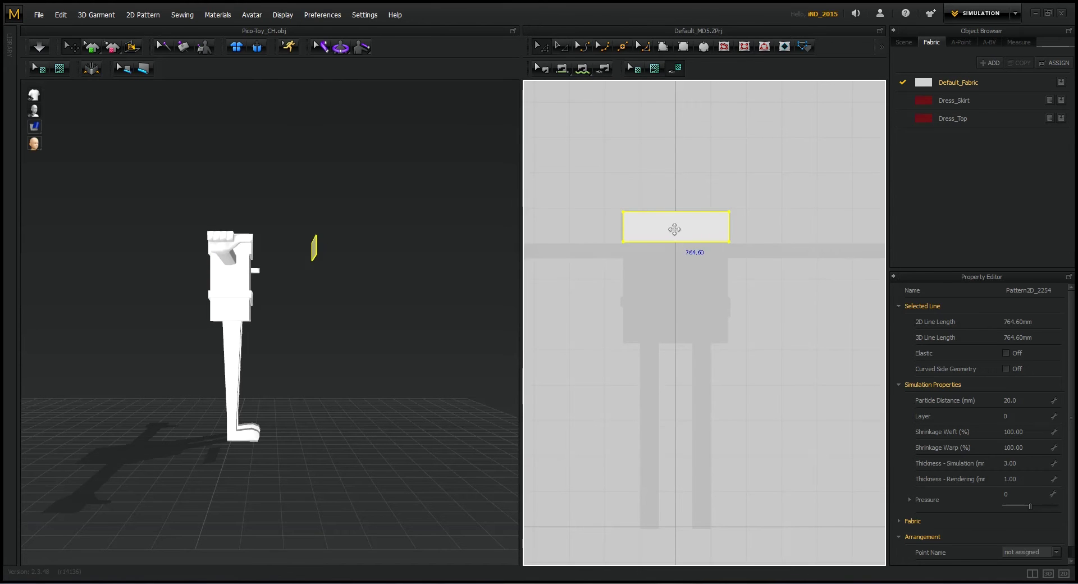
# Move the rectangular pattern in 3D against the torso's front and paste a copy of it directly above the original in 2D
pyautogui.click(323, 258)
pyautogui.moveTo(344, 245); pyautogui.dragTo(290, 244)
pyautogui.rightClick(657, 223)
pyautogui.click(698, 285)
pyautogui.rightClick(679, 220)
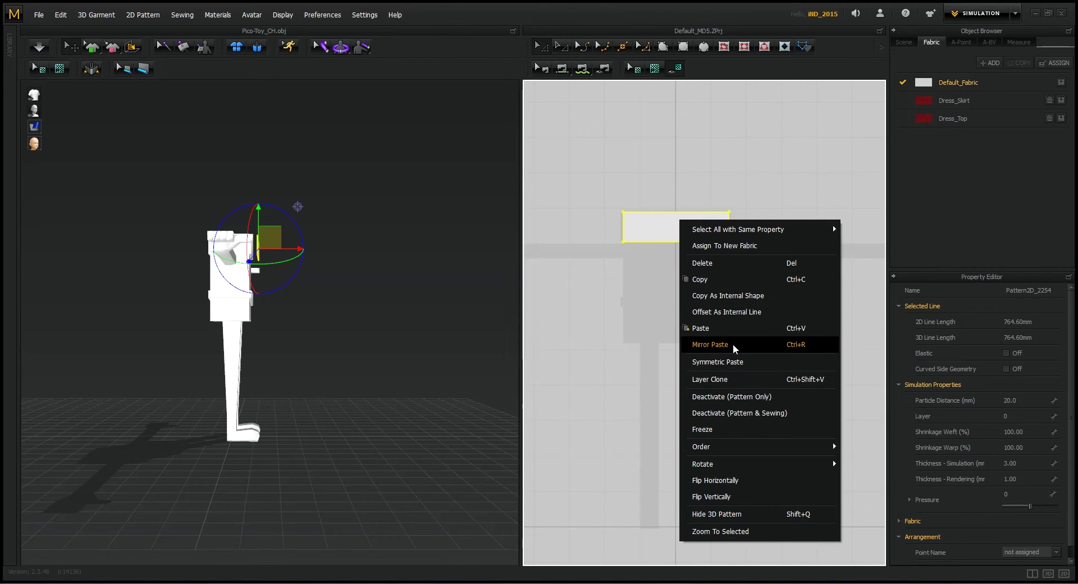
pyautogui.click(728, 329)
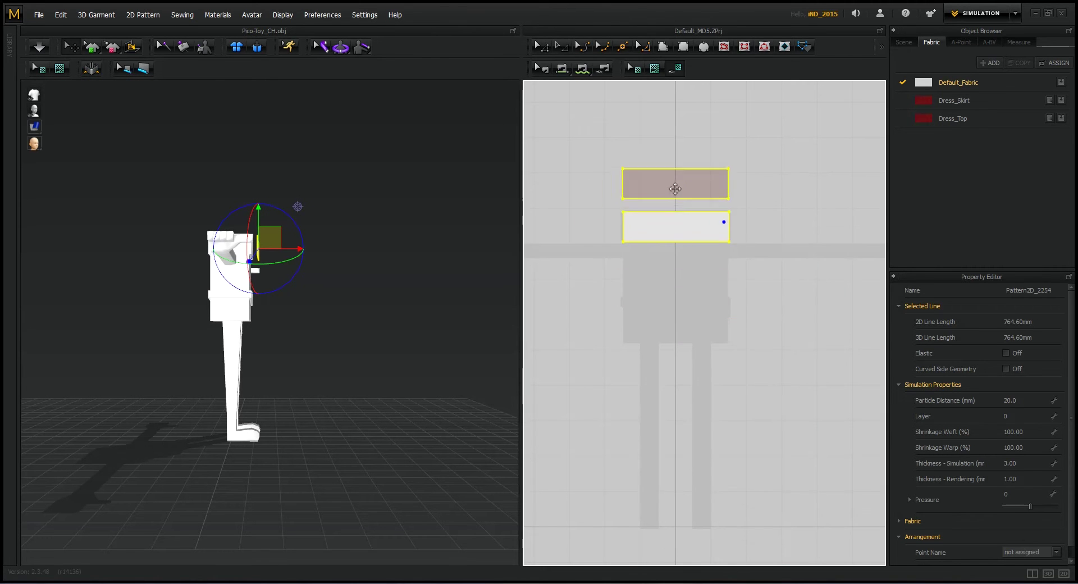
pyautogui.click(639, 189)
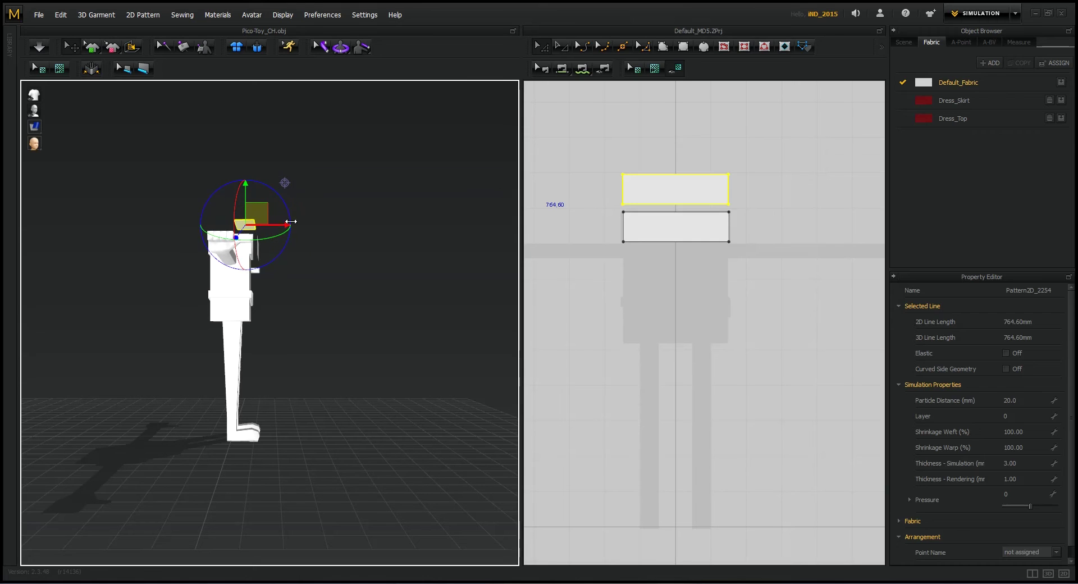
# Extend the upper rectangular pattern upward in 2D to a height of about 191 mm
pyautogui.moveTo(588, 142); pyautogui.dragTo(713, 137)
pyautogui.click(692, 256)
# Paste a copy of the front rectangle directly below it in 2D and move the copy in 3D behind the avatar
pyautogui.click(690, 233)
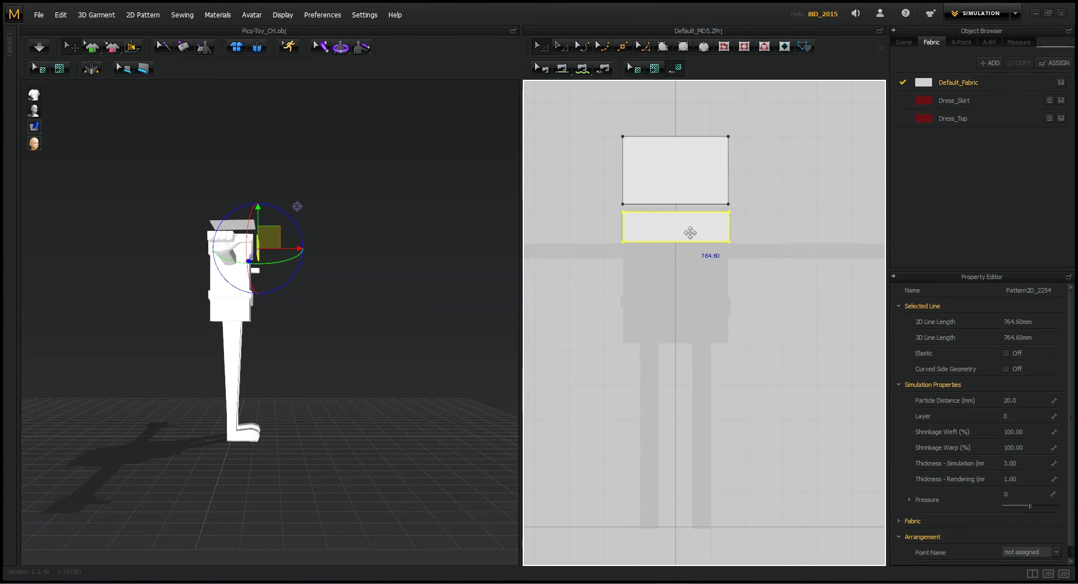
pyautogui.rightClick(690, 232)
pyautogui.click(733, 293)
pyautogui.rightClick(684, 219)
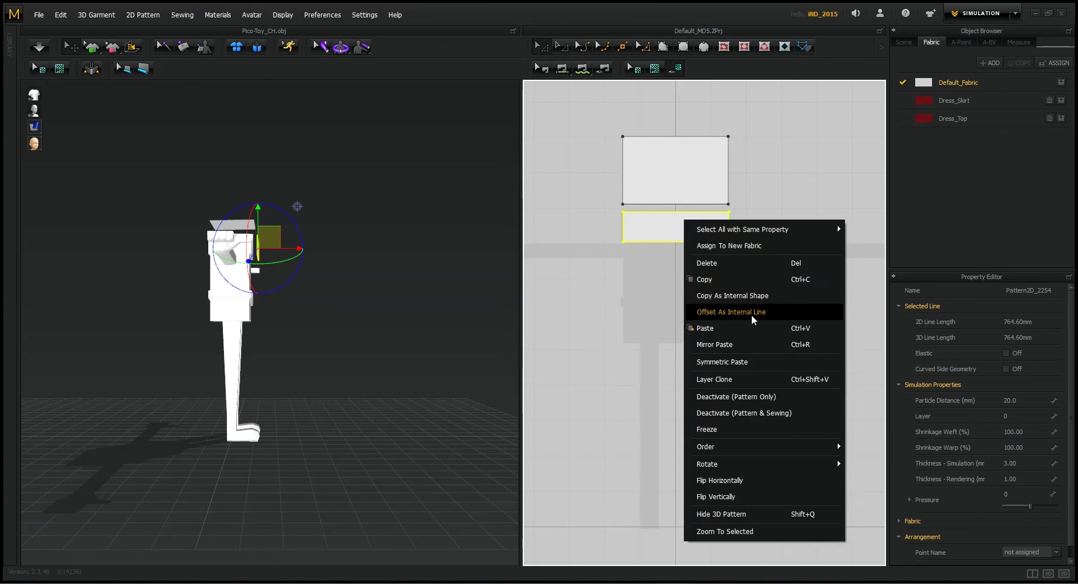
pyautogui.click(732, 328)
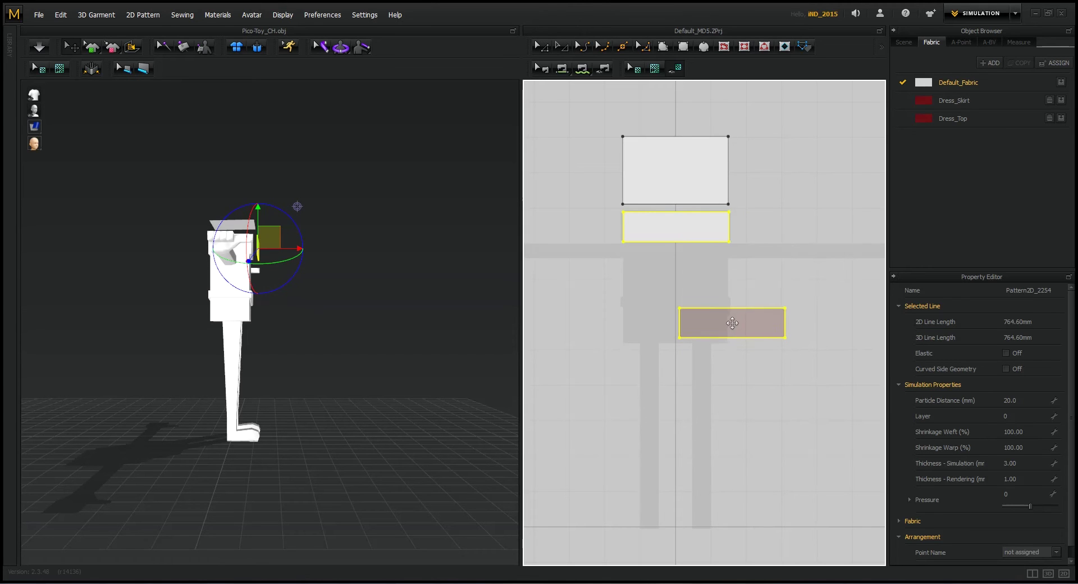
pyautogui.click(676, 269)
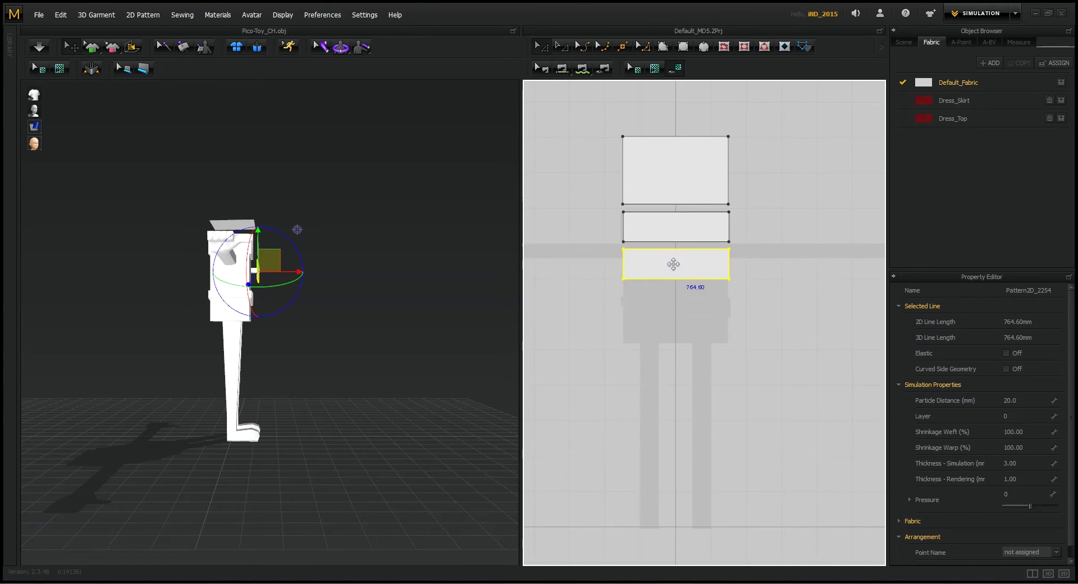
pyautogui.moveTo(287, 272); pyautogui.dragTo(240, 270)
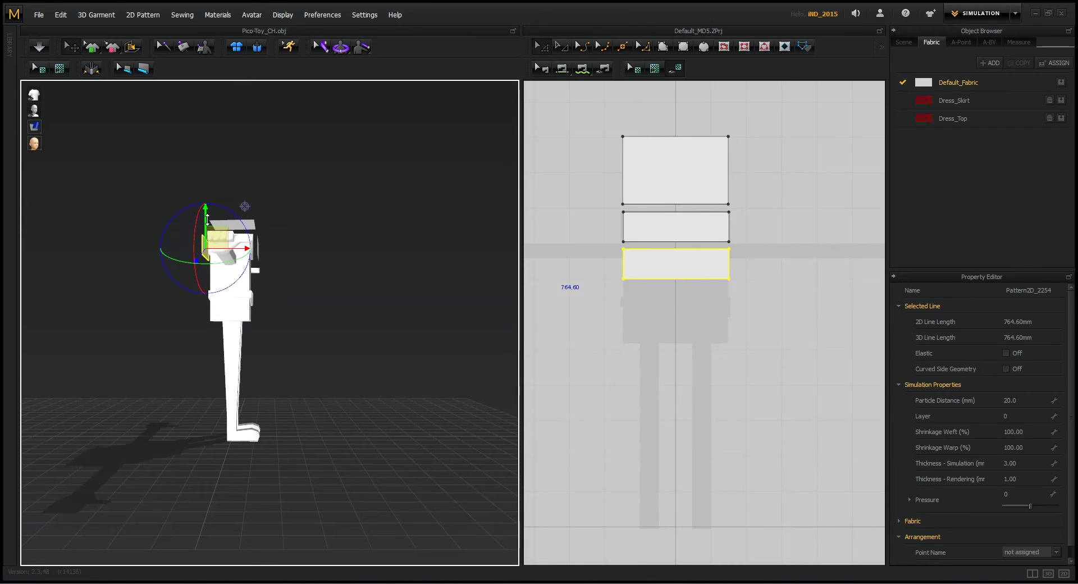
# View the avatar from above and paste a copy of the large top pattern to its right in the 2D layout
pyautogui.rightClick(353, 231)
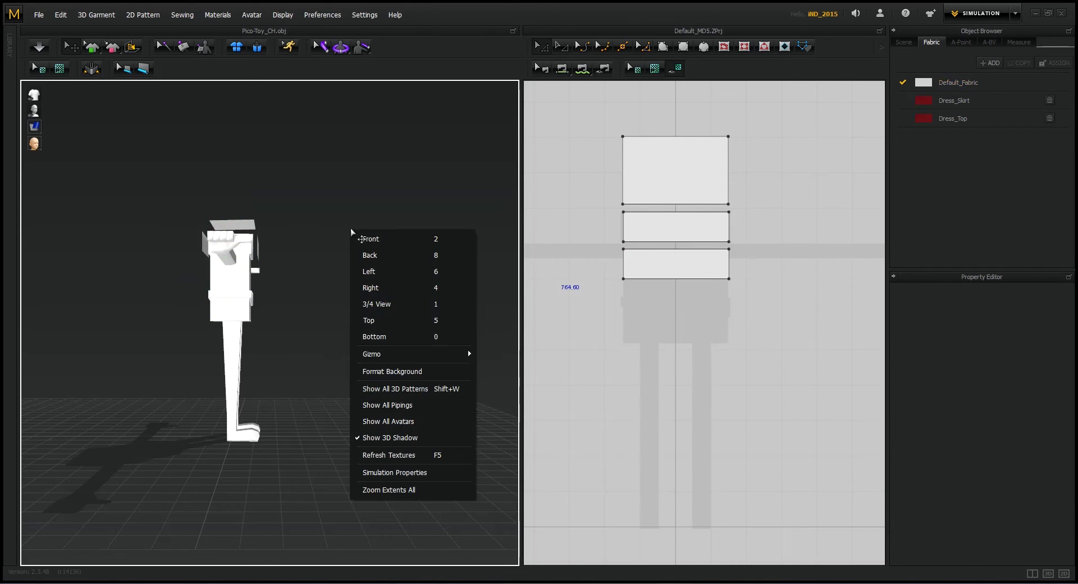
pyautogui.click(415, 321)
pyautogui.click(285, 288)
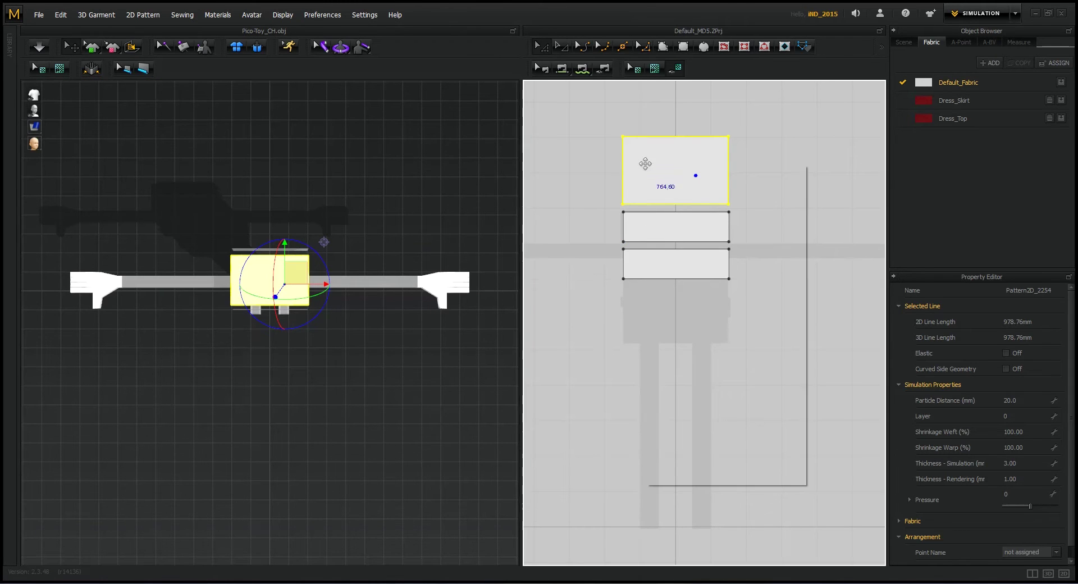
pyautogui.rightClick(640, 161)
pyautogui.click(682, 224)
pyautogui.rightClick(652, 161)
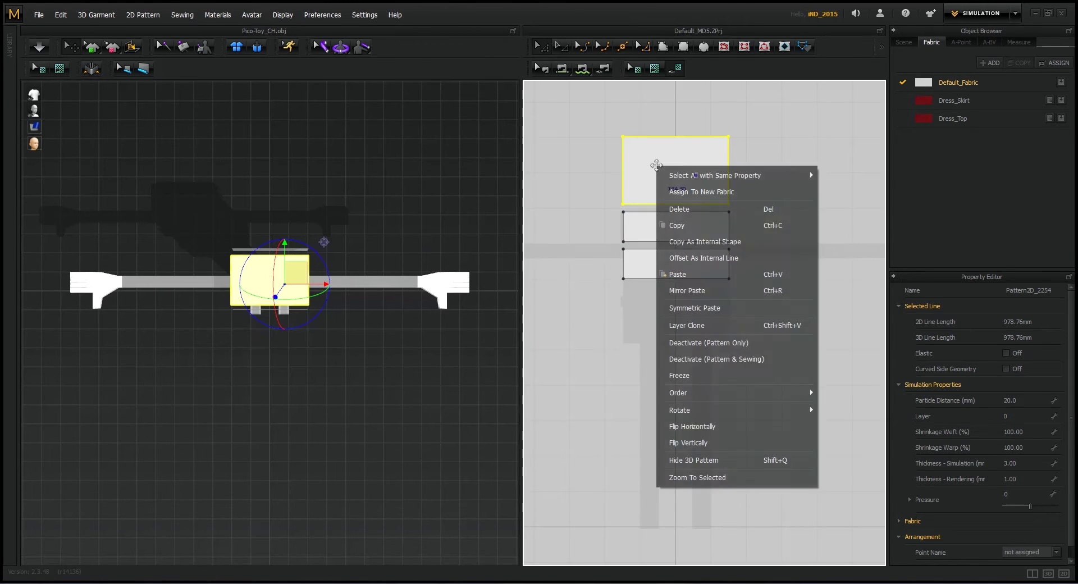
pyautogui.click(701, 279)
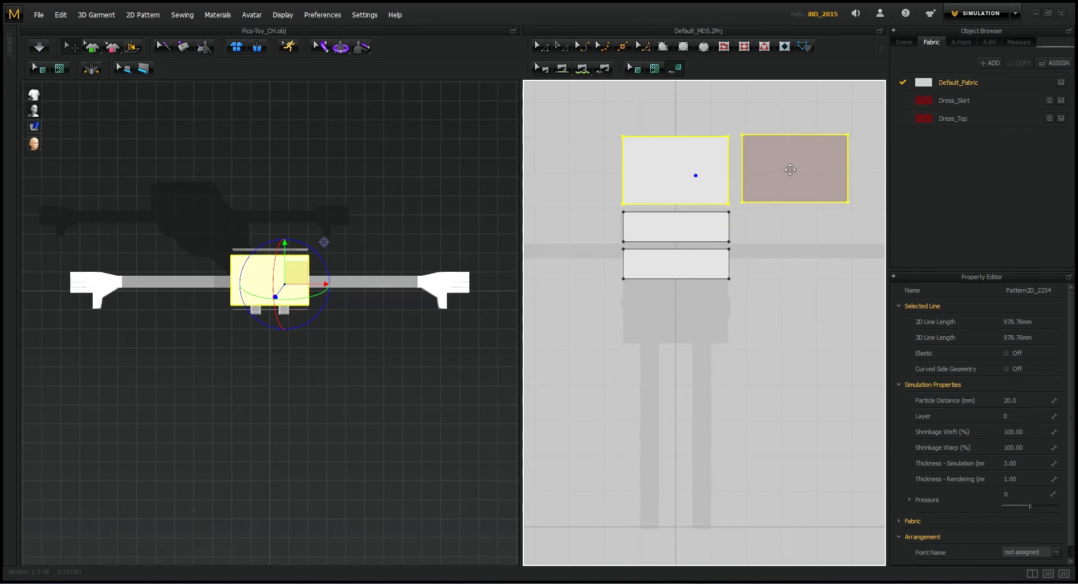
pyautogui.click(790, 175)
# Narrow the pasted copy to about 78 mm wide by moving its right edge inward
pyautogui.moveTo(802, 105); pyautogui.dragTo(872, 260)
pyautogui.moveTo(843, 188); pyautogui.dragTo(763, 191)
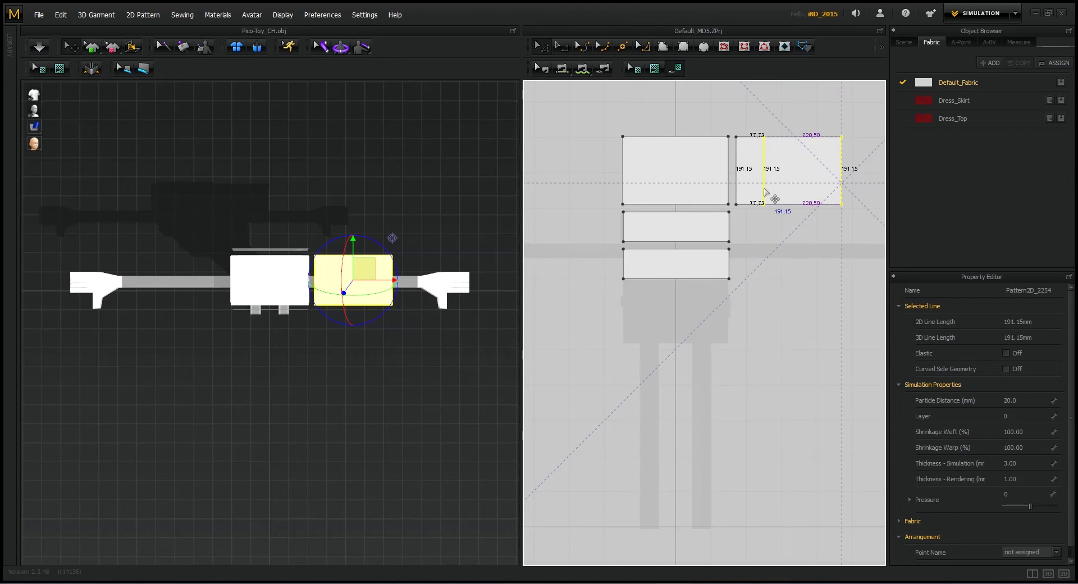
pyautogui.click(774, 256)
# Try to mirror-paste the narrow side pattern to the left of the large pattern, then undo the attempt
pyautogui.click(754, 169)
pyautogui.rightClick(749, 168)
pyautogui.click(788, 233)
pyautogui.rightClick(748, 165)
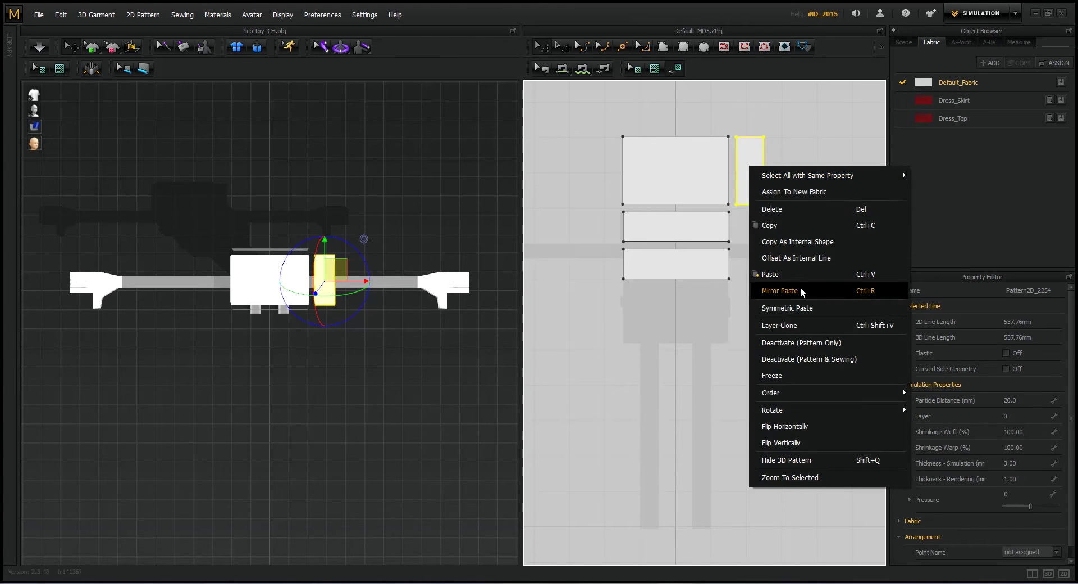
pyautogui.click(779, 291)
pyautogui.click(604, 168)
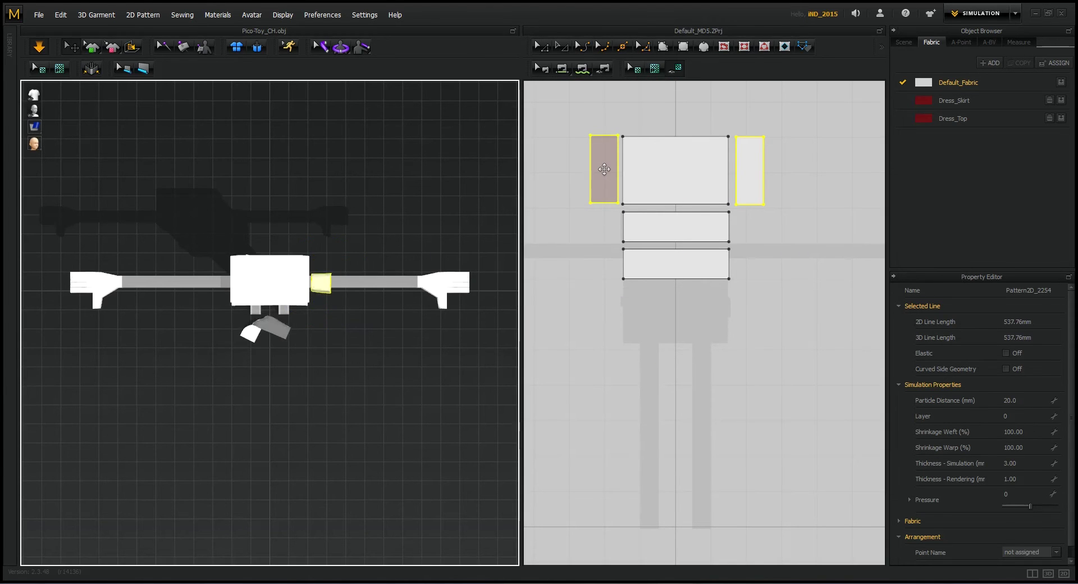
pyautogui.hotkey('ctrl', 'z')
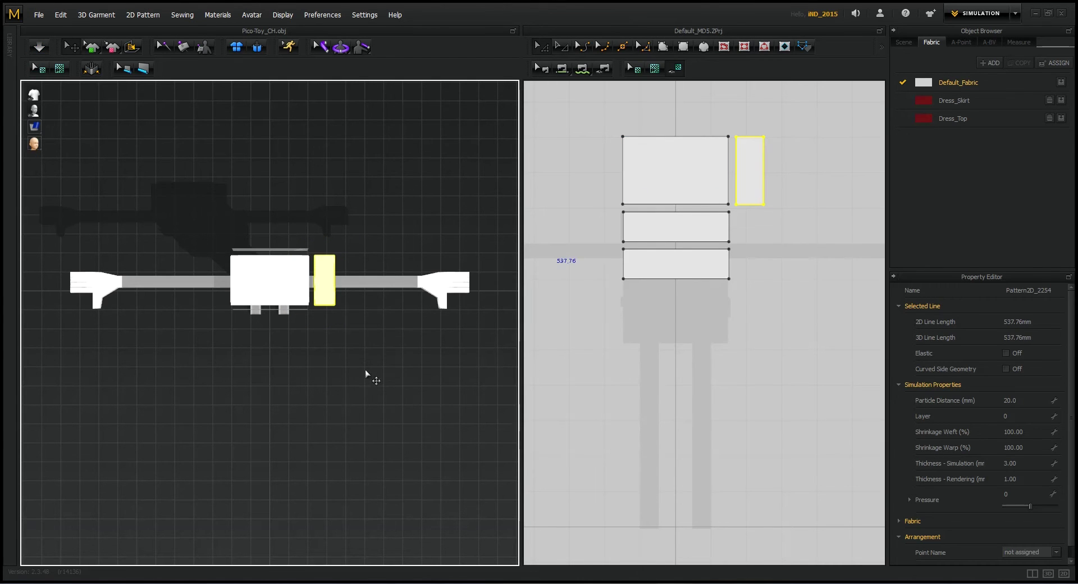
# From the front view, rotate the narrow pattern upright in 3D and place it close to the side of the avatar's upper torso
pyautogui.rightClick(367, 375)
pyautogui.click(423, 115)
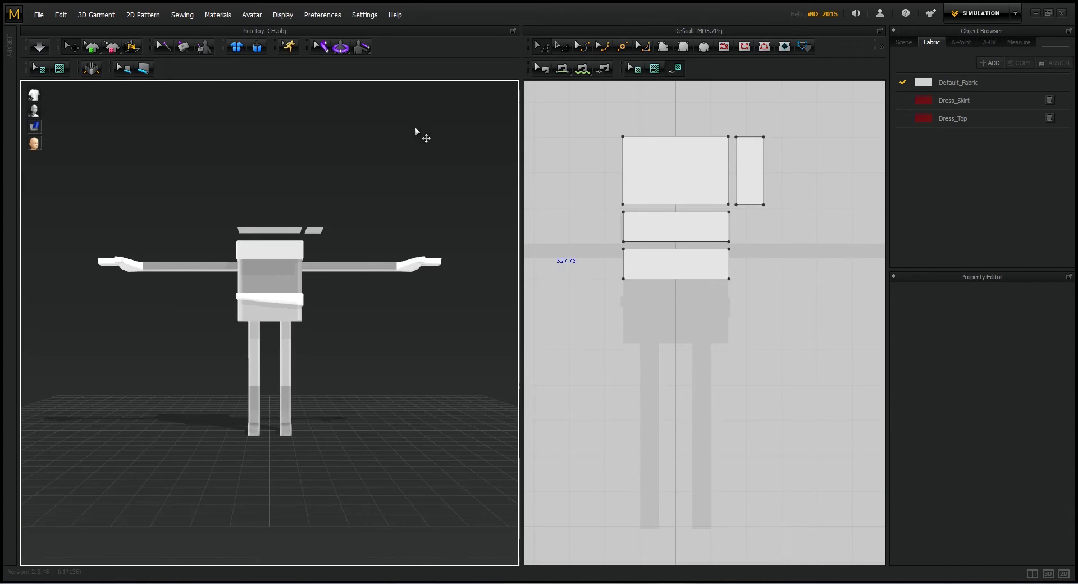
pyautogui.click(316, 231)
pyautogui.moveTo(351, 196); pyautogui.dragTo(360, 293)
pyautogui.moveTo(315, 194); pyautogui.dragTo(316, 215)
pyautogui.moveTo(350, 249); pyautogui.dragTo(340, 248)
pyautogui.click(641, 328)
# Copy the narrow side pattern and mirror-paste it to the left of the large top pattern
pyautogui.click(748, 171)
pyautogui.rightClick(748, 170)
pyautogui.click(788, 230)
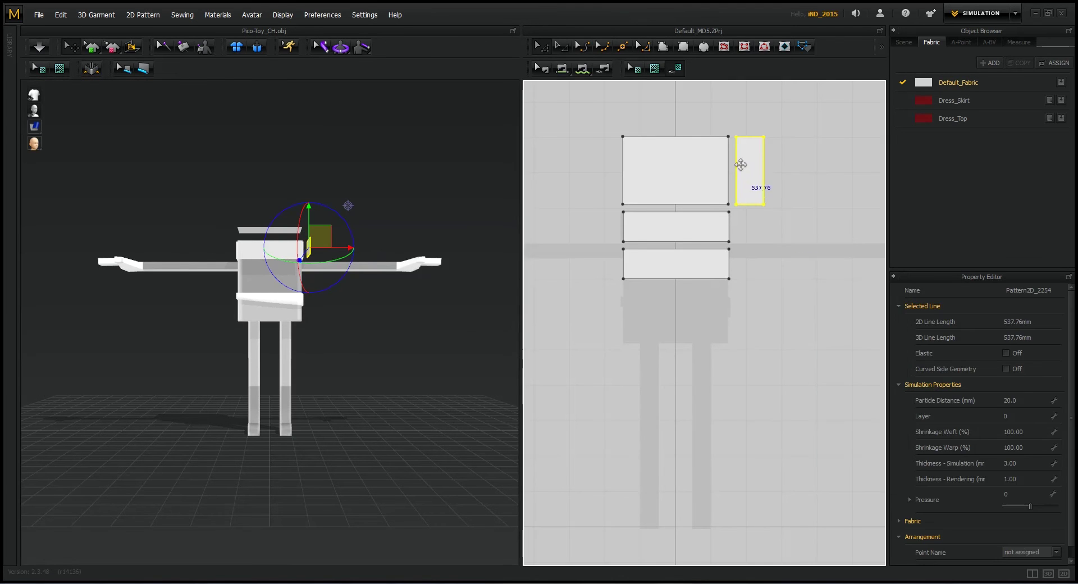
pyautogui.rightClick(751, 162)
pyautogui.click(798, 284)
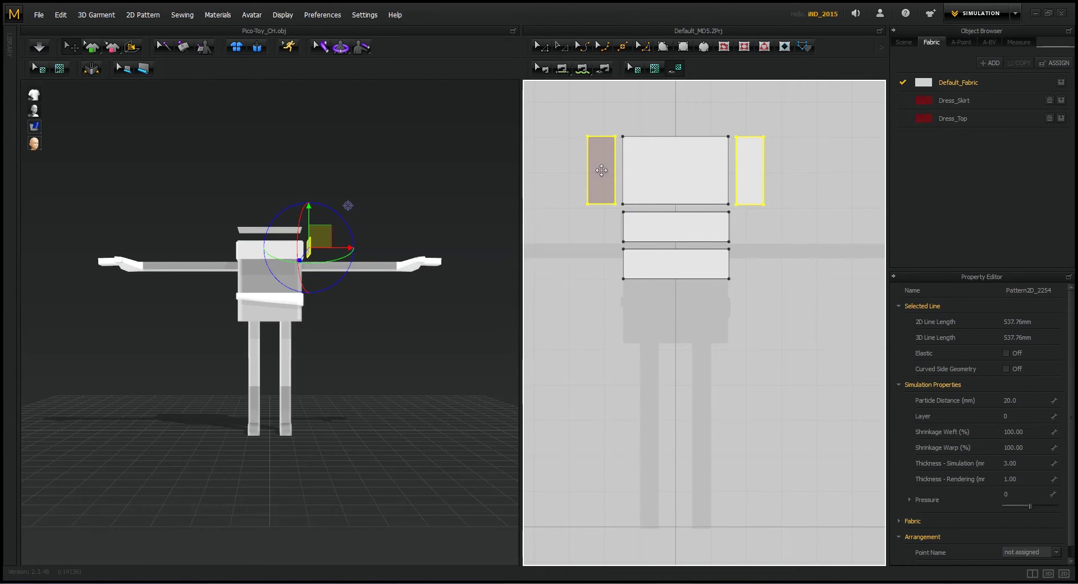
pyautogui.click(599, 171)
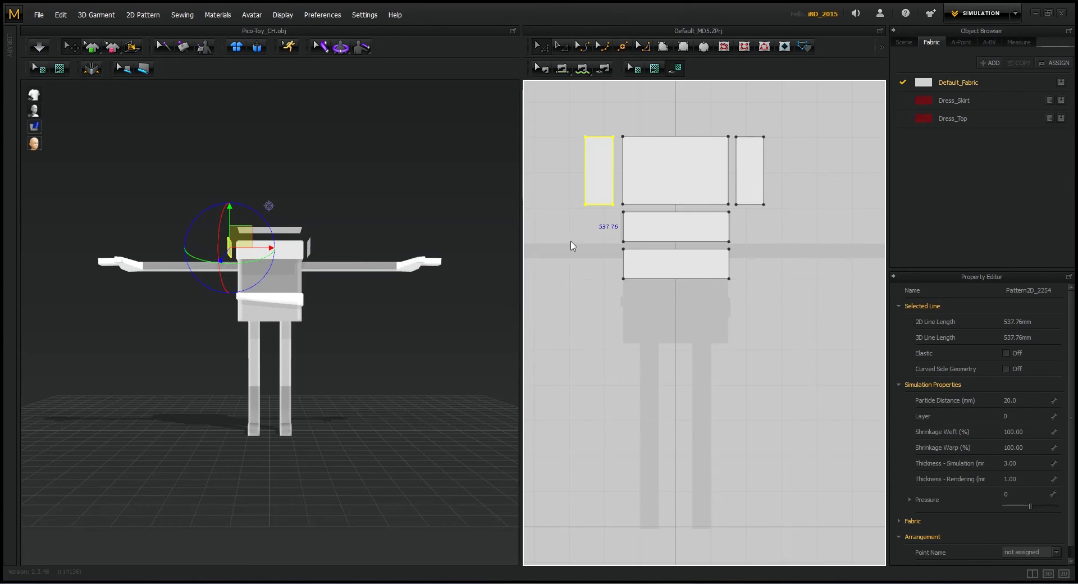
pyautogui.click(567, 279)
# Sew the four edges of the large top pattern to the adjoining edges of the front, back and two narrow side patterns
pyautogui.moveTo(377, 332); pyautogui.dragTo(342, 334, button='right')
pyautogui.click(561, 68)
pyautogui.click(673, 204)
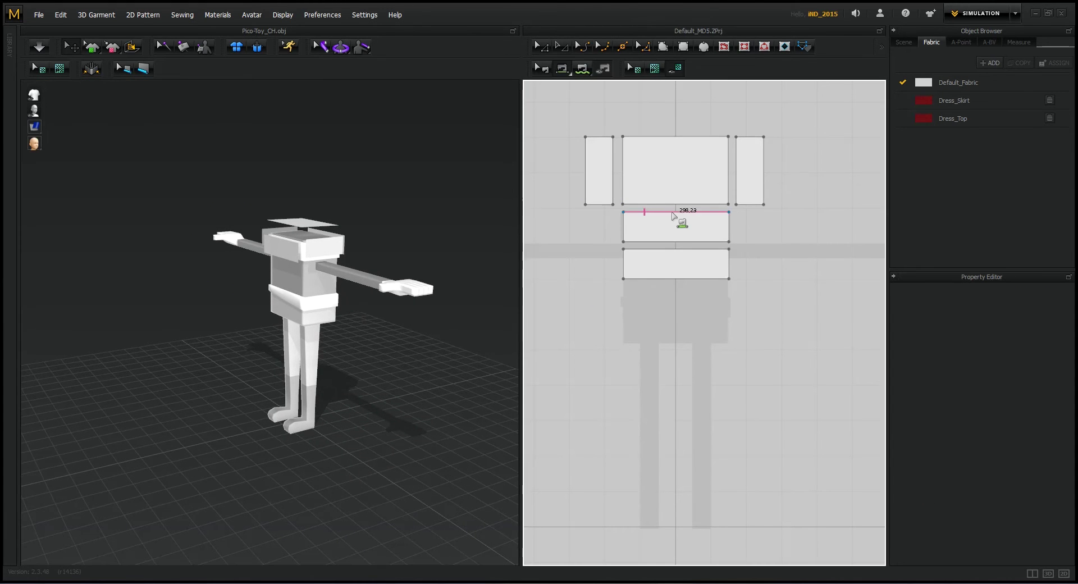
pyautogui.click(679, 211)
pyautogui.scroll(3, 348, 233)
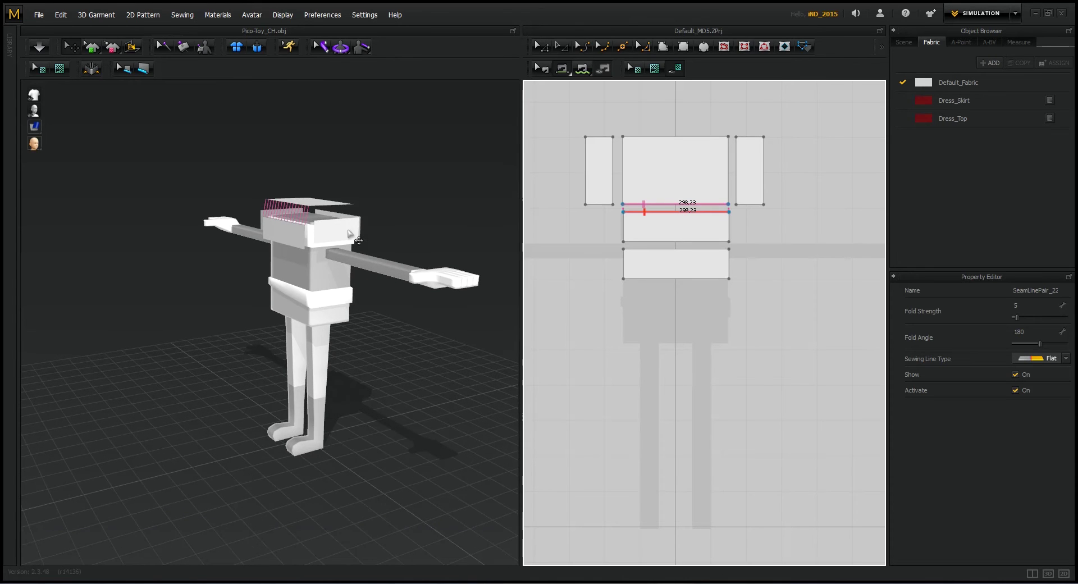
pyautogui.click(728, 178)
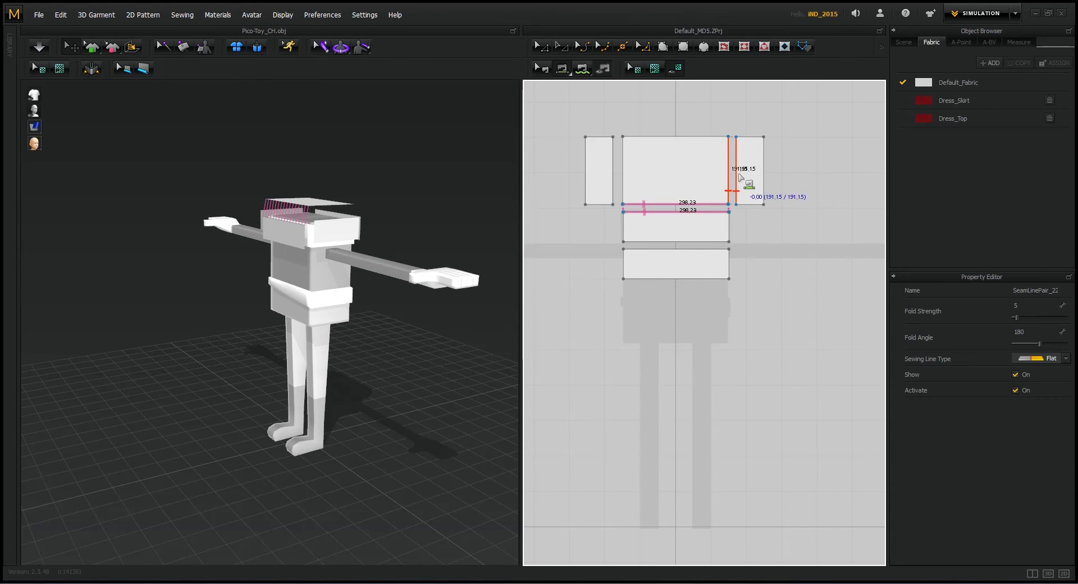
pyautogui.click(620, 168)
pyautogui.click(613, 169)
pyautogui.click(662, 136)
pyautogui.click(676, 249)
# Sew the short ends of both narrow side patterns to the side edges of the front and back patterns
pyautogui.moveTo(452, 197); pyautogui.dragTo(370, 222, button='right')
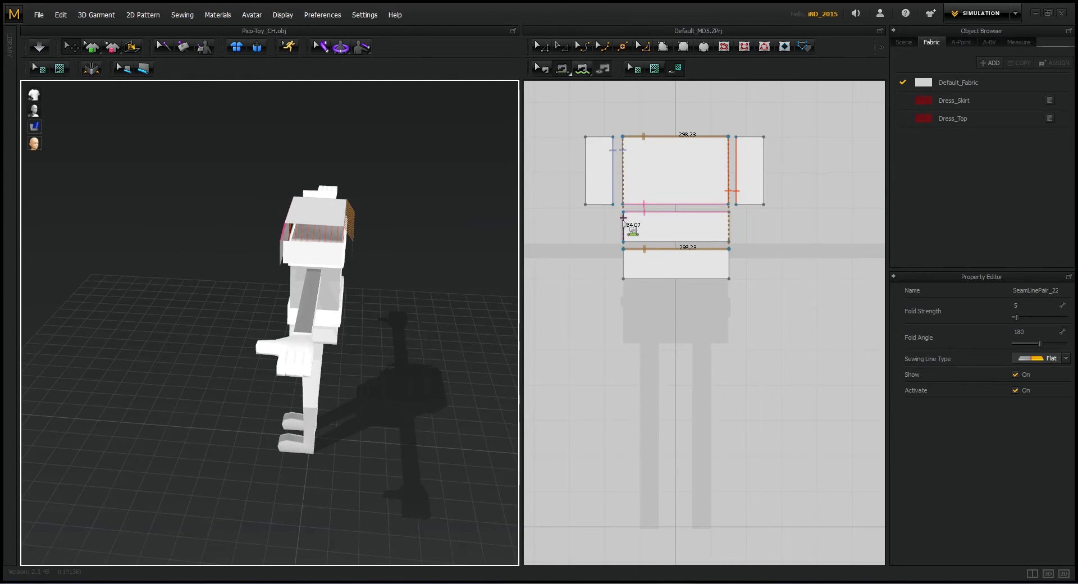
pyautogui.click(623, 226)
pyautogui.click(598, 136)
pyautogui.click(621, 268)
pyautogui.moveTo(404, 274); pyautogui.dragTo(247, 271, button='right')
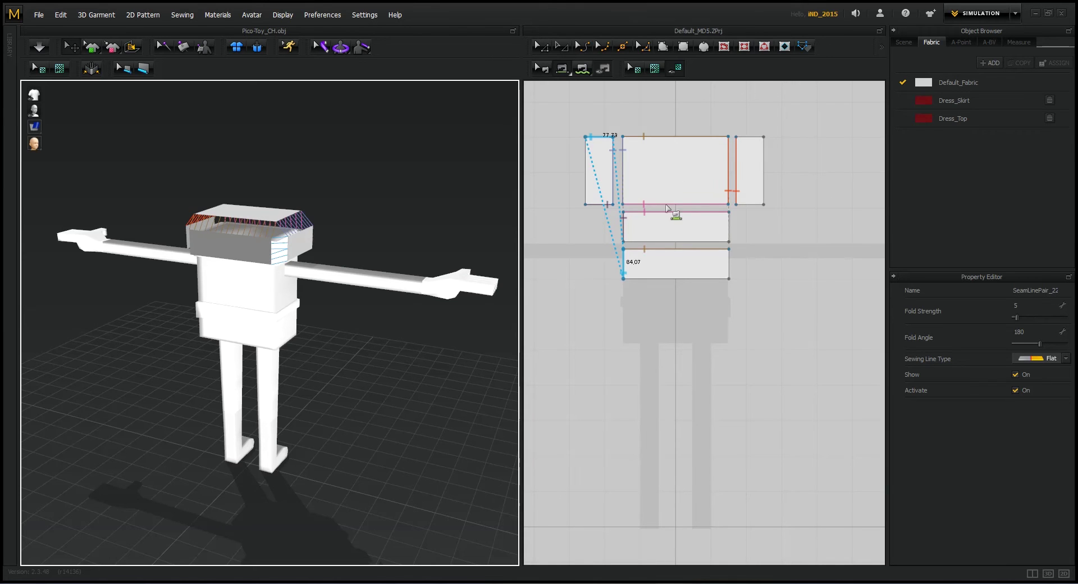
pyautogui.click(731, 227)
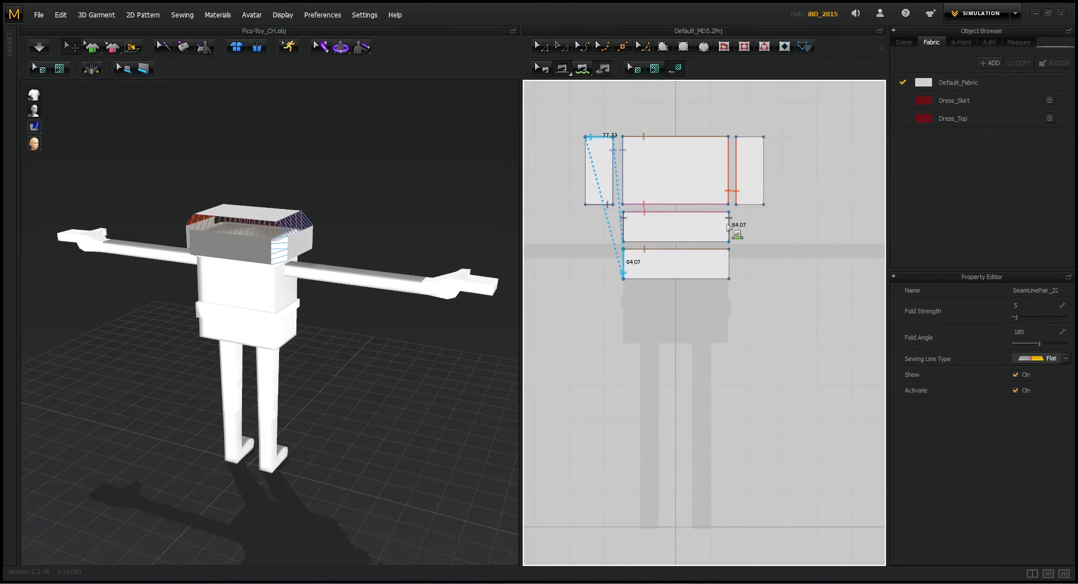
pyautogui.click(746, 204)
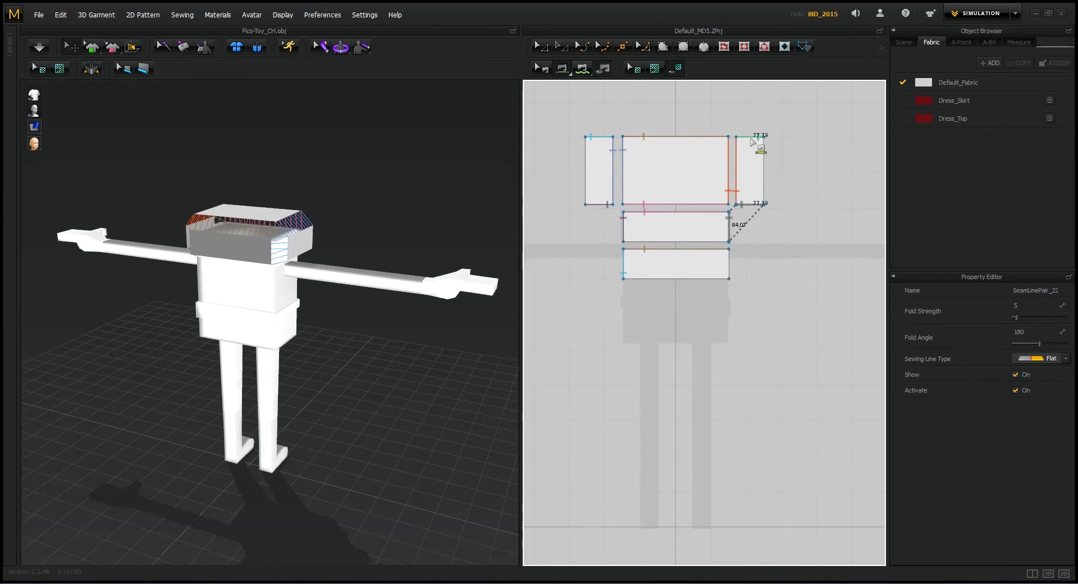
pyautogui.click(729, 264)
# Simulate the sewn patterns and settle the draped cloth over the top of the avatar, checking it from behind
pyautogui.moveTo(412, 329); pyautogui.dragTo(189, 317, button='right')
pyautogui.click(39, 48)
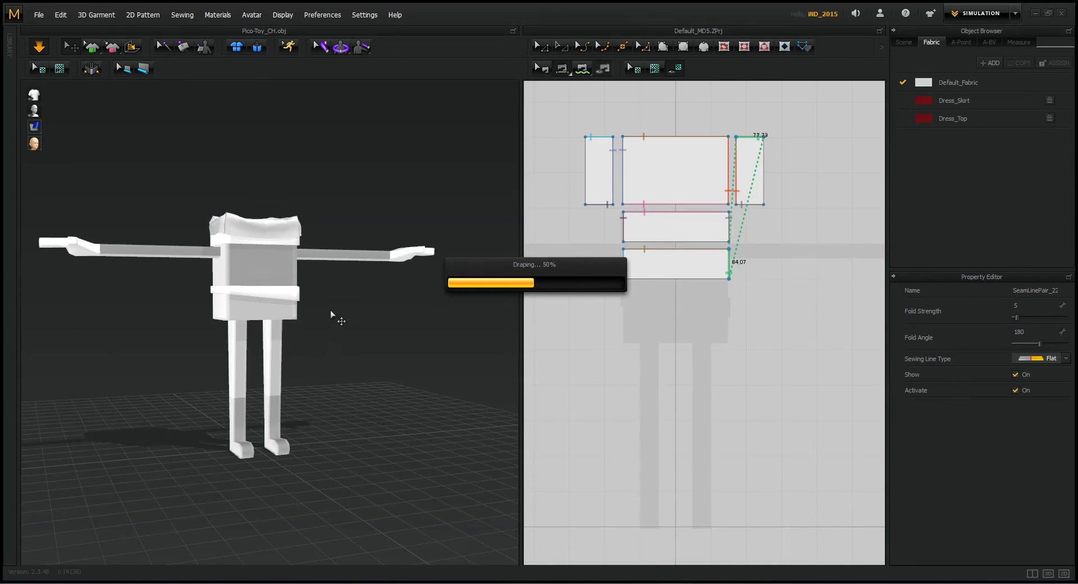
pyautogui.moveTo(332, 315)
pyautogui.mouseDown(button='right')
pyautogui.moveTo(303, 326)
pyautogui.moveTo(309, 340)
pyautogui.moveTo(326, 315)
pyautogui.mouseUp(button='right')
pyautogui.scroll(5, 352, 292)
pyautogui.click(326, 278)
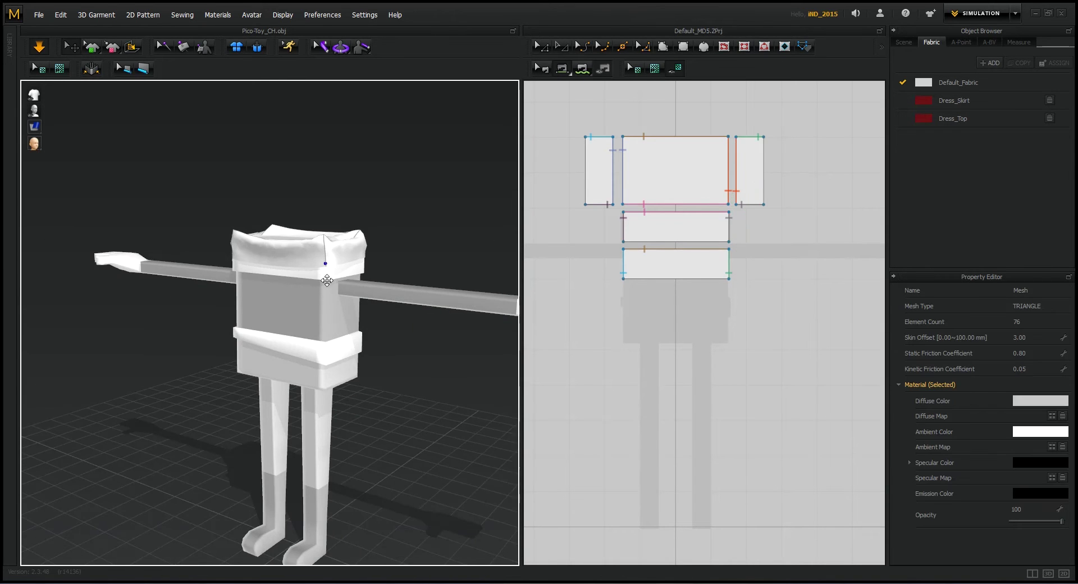
pyautogui.click(313, 259)
pyautogui.moveTo(315, 263); pyautogui.dragTo(324, 297, button='right')
pyautogui.moveTo(373, 366); pyautogui.dragTo(298, 318, button='right')
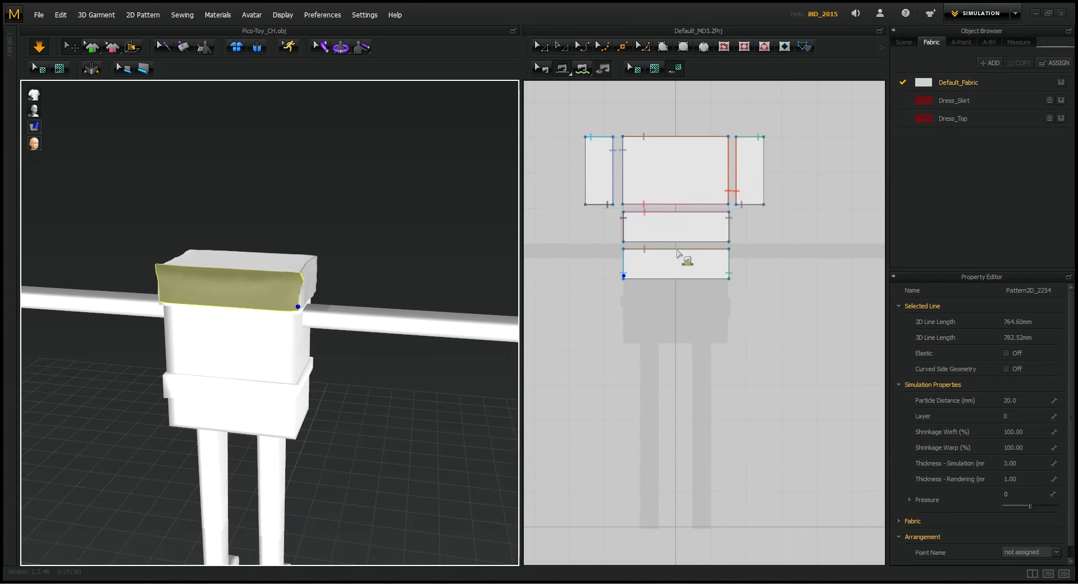
# Add two points near the ends of the back pattern's lower edge, the left one about 38 mm from the corner
pyautogui.click(707, 248)
pyautogui.click(690, 268)
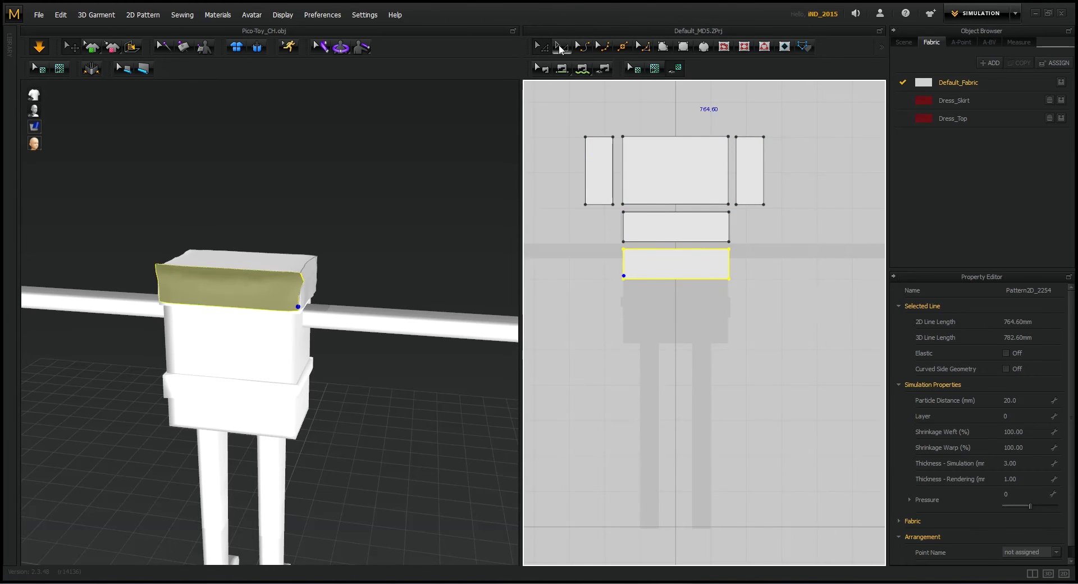
pyautogui.click(623, 49)
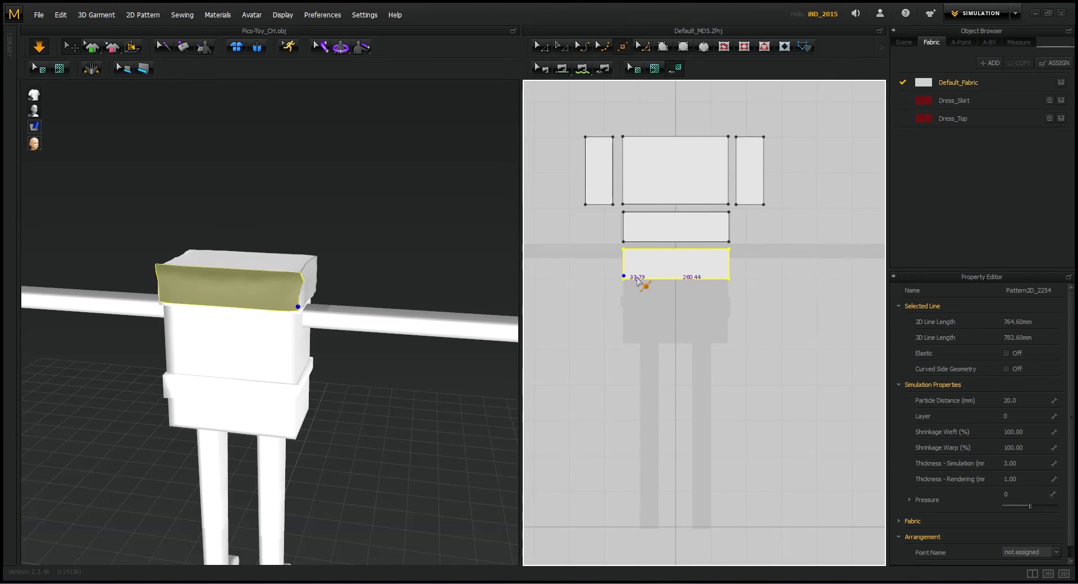
pyautogui.click(637, 278)
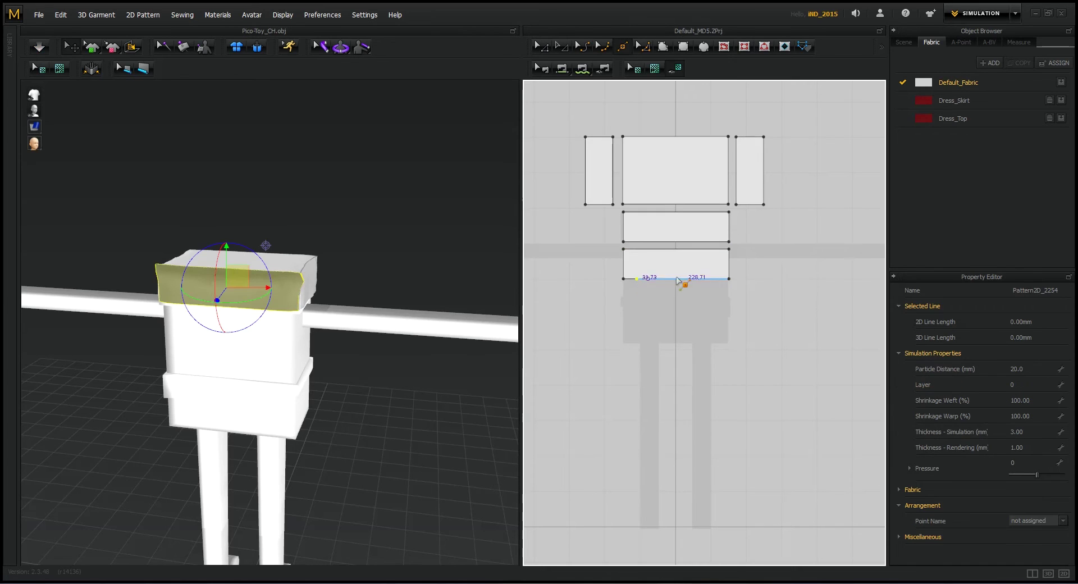
pyautogui.click(714, 278)
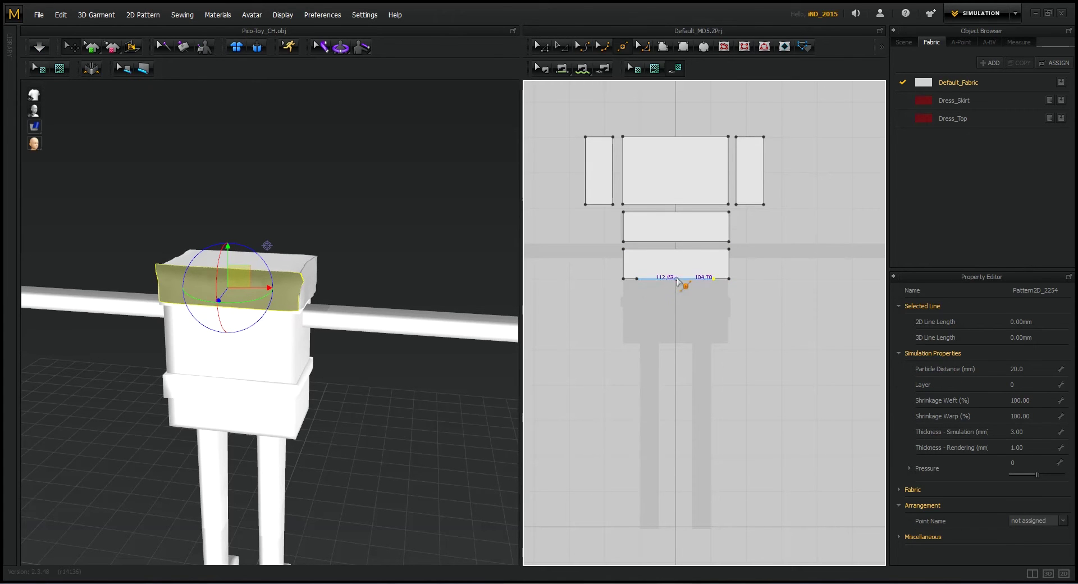
# Pull the lower edge between the added points down to the avatar's shins and flare both bottom corners outward into a long cape
pyautogui.moveTo(679, 280); pyautogui.dragTo(745, 473)
pyautogui.click(767, 444)
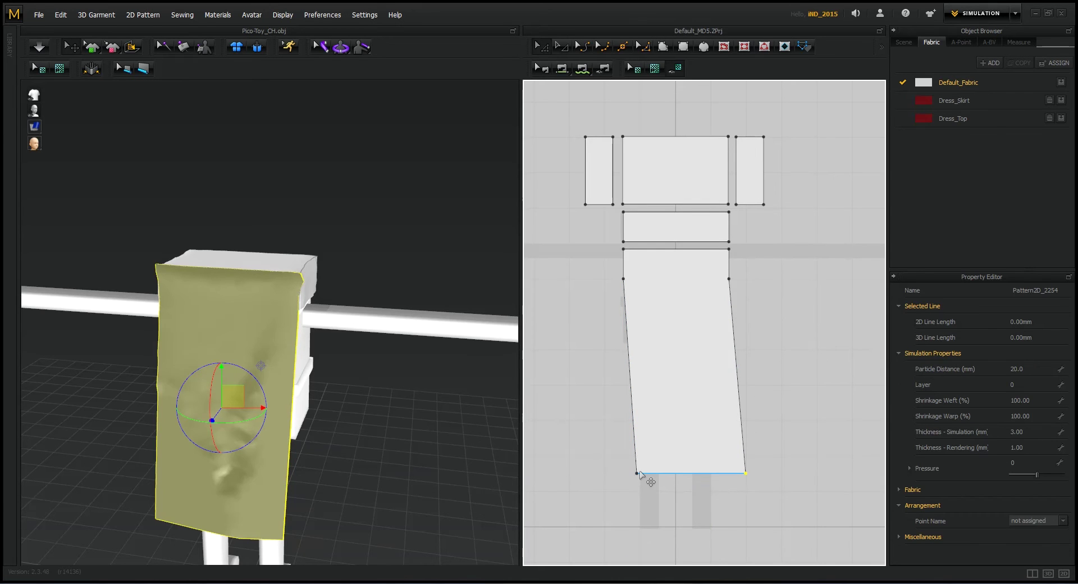
pyautogui.moveTo(636, 472); pyautogui.dragTo(606, 473)
pyautogui.click(638, 498)
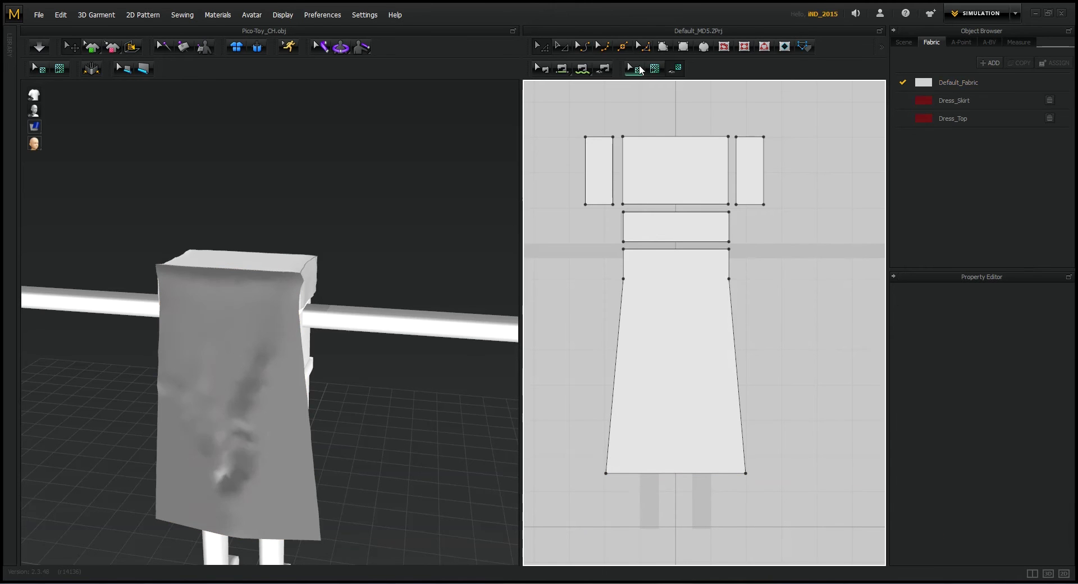
# Edit the cape's curvature, bowing its lower edge downward and both long side edges outward
pyautogui.click(582, 46)
pyautogui.moveTo(684, 474); pyautogui.dragTo(682, 539)
pyautogui.moveTo(742, 420); pyautogui.dragTo(800, 418)
pyautogui.moveTo(616, 393); pyautogui.dragTo(554, 386)
# Reduce the bulge of both long side edges, the right one to about 576 mm, and arch the lower edge upward, about 432 mm long
pyautogui.moveTo(479, 381)
pyautogui.mouseDown(button='right')
pyautogui.moveTo(436, 387)
pyautogui.moveTo(484, 354)
pyautogui.moveTo(447, 370)
pyautogui.moveTo(462, 371)
pyautogui.mouseUp(button='right')
pyautogui.moveTo(579, 403); pyautogui.dragTo(592, 405)
pyautogui.moveTo(771, 411); pyautogui.dragTo(764, 413)
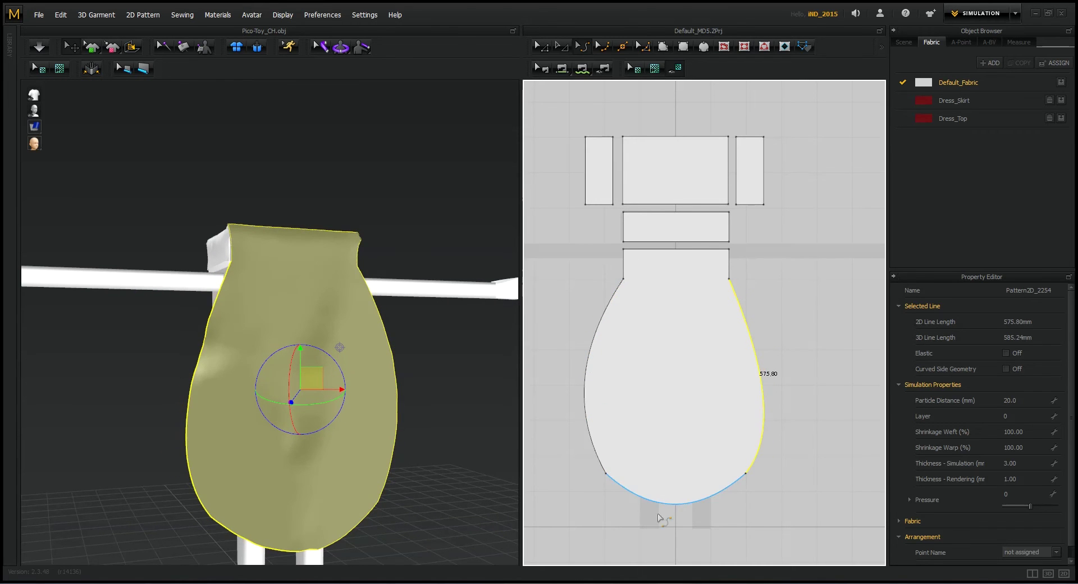
pyautogui.moveTo(682, 507); pyautogui.dragTo(680, 393)
pyautogui.moveTo(462, 387); pyautogui.dragTo(475, 391, button='right')
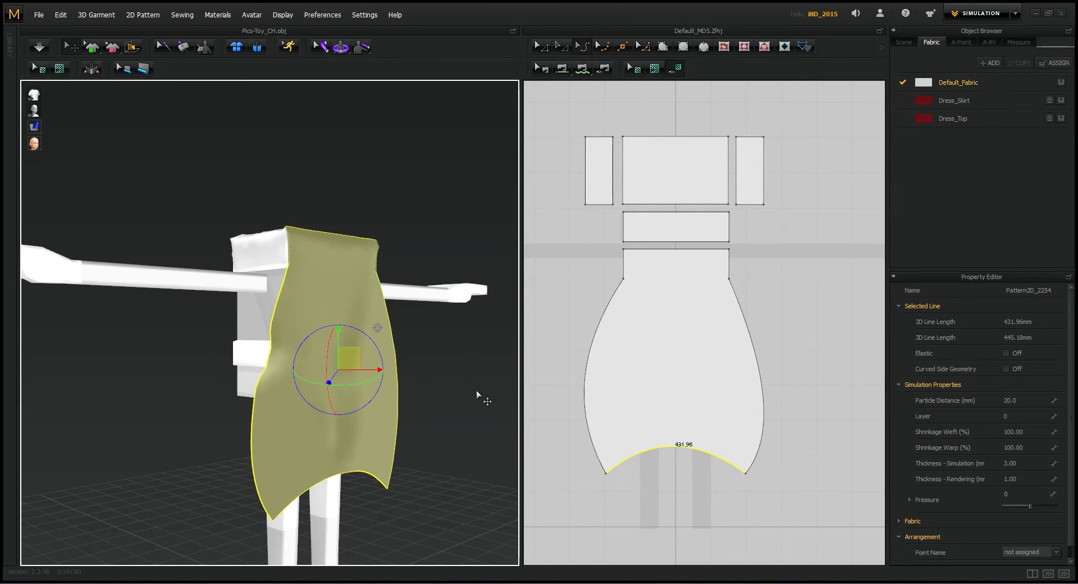
# Simulate the reshaped cape and check how it drapes from the front and back
pyautogui.click(35, 49)
pyautogui.moveTo(140, 414); pyautogui.dragTo(115, 414, button='right')
pyautogui.click(430, 385)
pyautogui.moveTo(307, 420)
pyautogui.mouseDown(button='right')
pyautogui.moveTo(129, 429)
pyautogui.moveTo(306, 433)
pyautogui.mouseUp(button='right')
pyautogui.moveTo(301, 390); pyautogui.dragTo(295, 308, button='middle')
pyautogui.moveTo(188, 369); pyautogui.dragTo(427, 416, button='right')
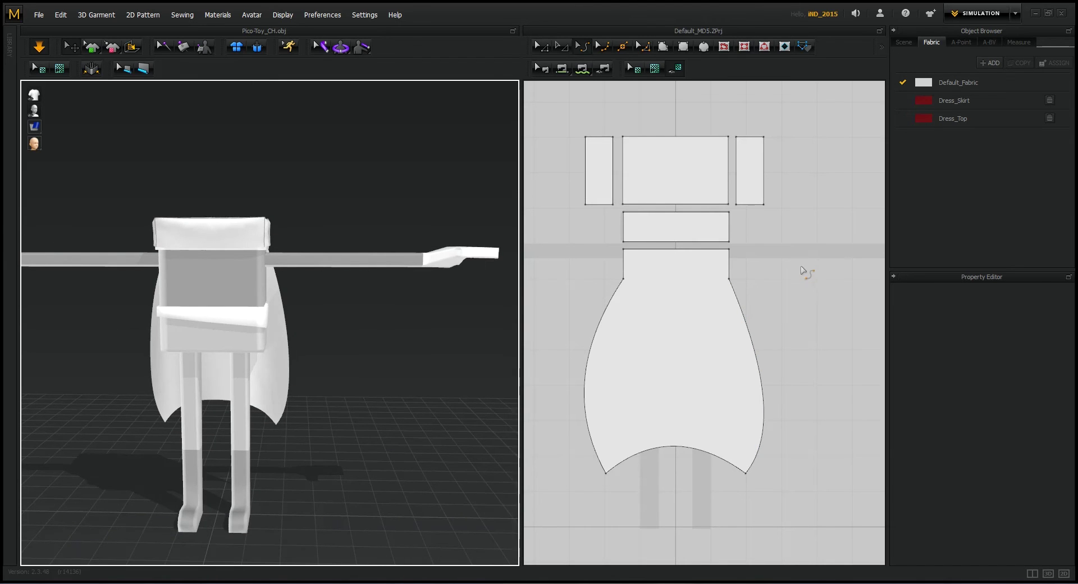
# Draw a circular pattern with a circumference of about 334 mm beside the narrow front strip pattern
pyautogui.click(704, 48)
pyautogui.moveTo(773, 240)
pyautogui.mouseDown()
pyautogui.moveTo(796, 269)
pyautogui.moveTo(785, 257)
pyautogui.mouseUp()
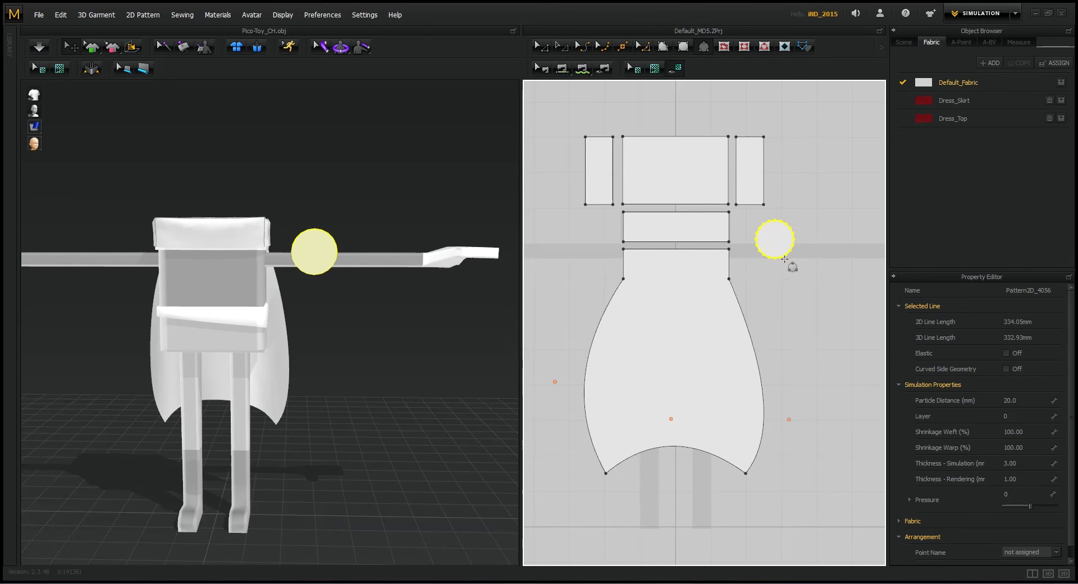
pyautogui.scroll(2, 806, 220)
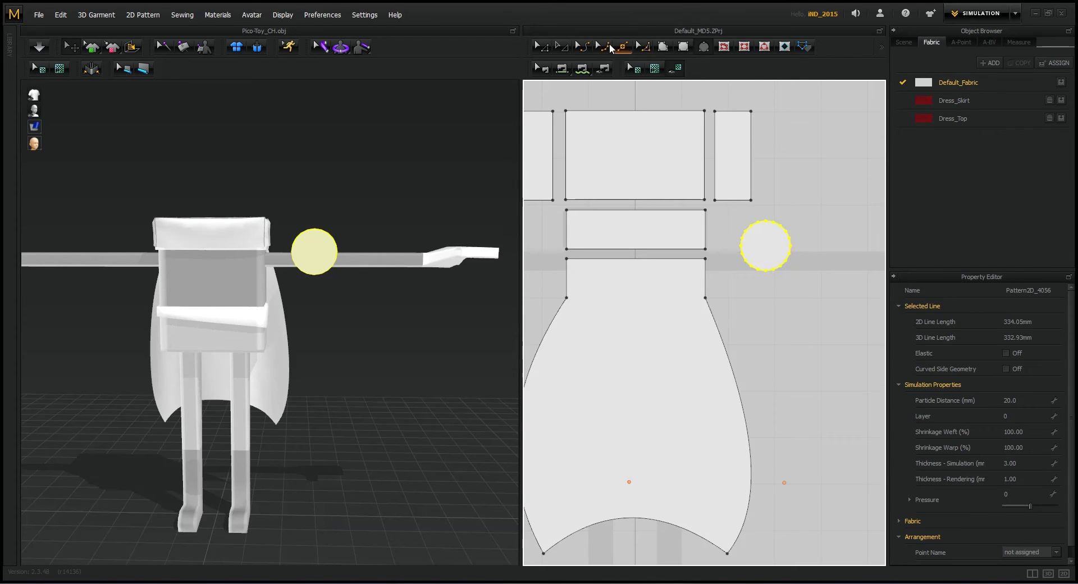
pyautogui.click(582, 47)
pyautogui.click(539, 48)
# Move the circle in 3D in front of the avatar's chest, just under one end of the box top's front strip
pyautogui.click(311, 257)
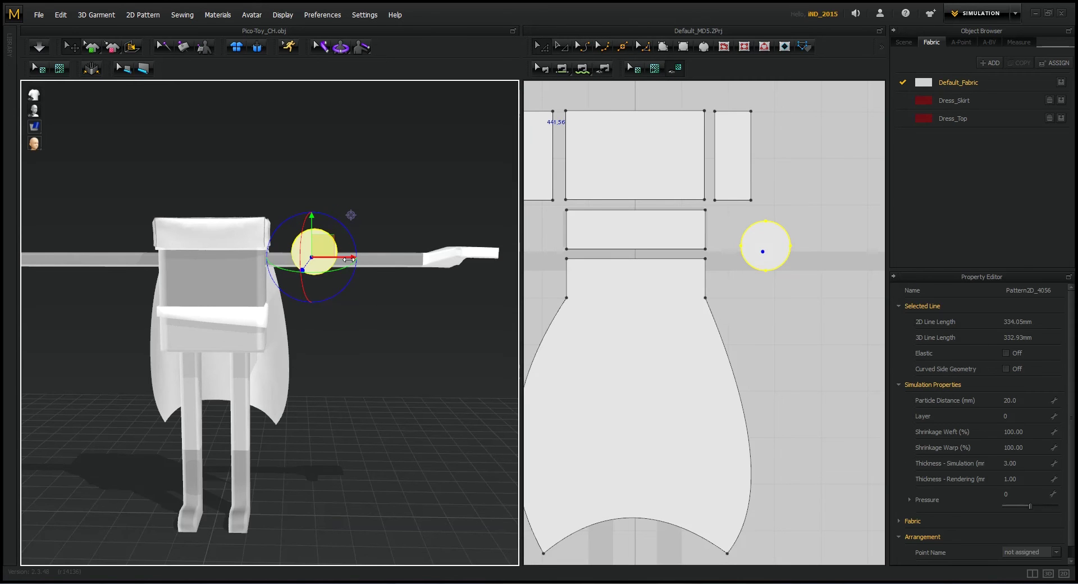
pyautogui.moveTo(349, 260); pyautogui.dragTo(272, 256)
pyautogui.moveTo(348, 300); pyautogui.dragTo(215, 296, button='right')
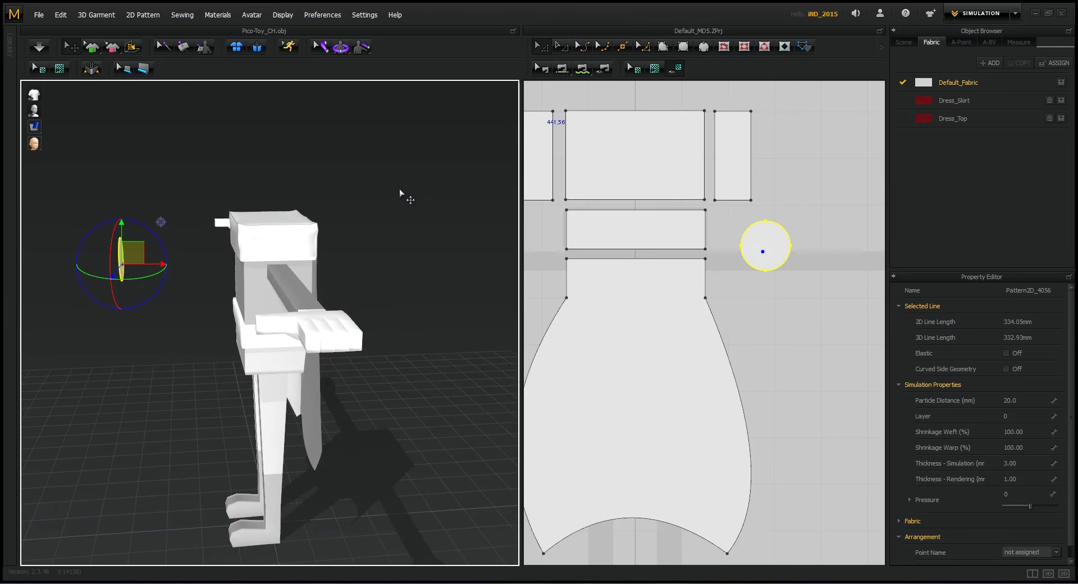
pyautogui.rightClick(399, 191)
pyautogui.click(443, 242)
pyautogui.click(312, 261)
pyautogui.moveTo(346, 259); pyautogui.dragTo(291, 259)
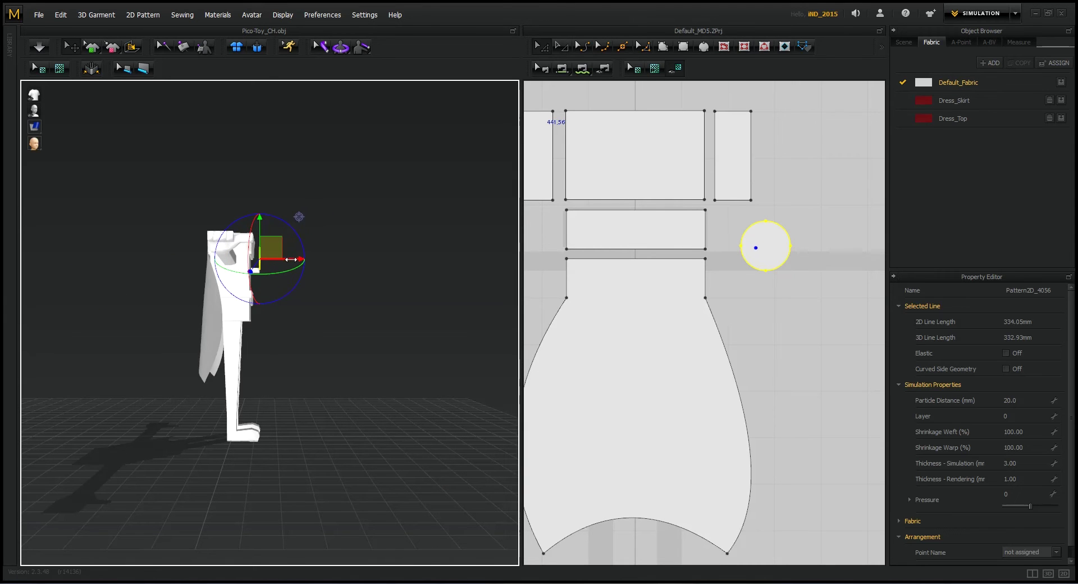
pyautogui.moveTo(387, 251); pyautogui.dragTo(361, 261, button='right')
pyautogui.scroll(3, 361, 260)
pyautogui.moveTo(293, 202); pyautogui.dragTo(294, 216)
# Place the circle's 2D pattern over the cape pattern's upper right corner, directly below the right end of the front strip
pyautogui.moveTo(760, 248); pyautogui.dragTo(691, 271)
pyautogui.scroll(-2, 734, 275)
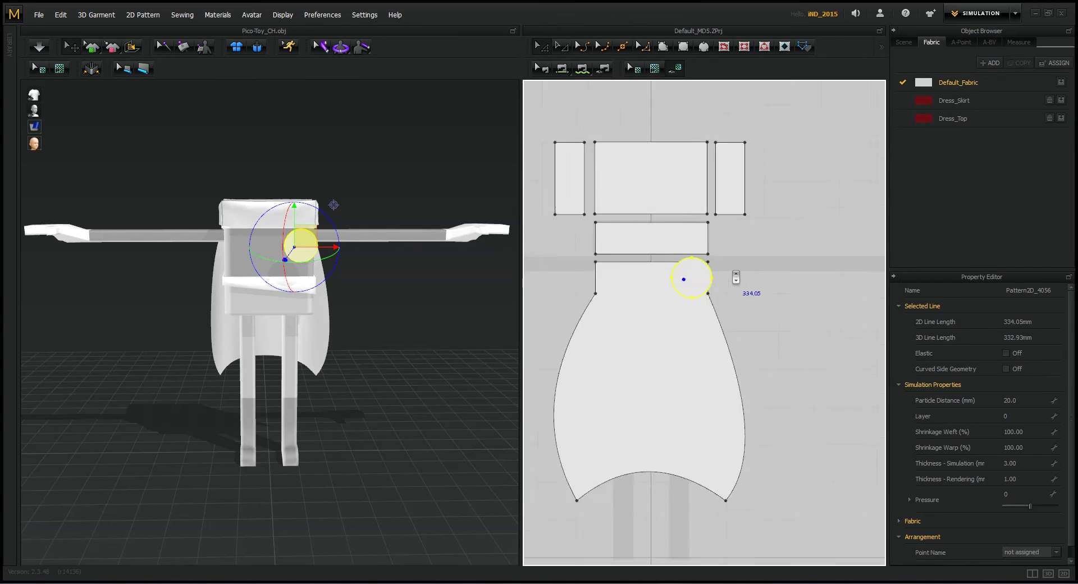
pyautogui.scroll(5, 731, 272)
pyautogui.moveTo(731, 271); pyautogui.dragTo(762, 276, button='middle')
pyautogui.moveTo(762, 276); pyautogui.dragTo(791, 291, button='right')
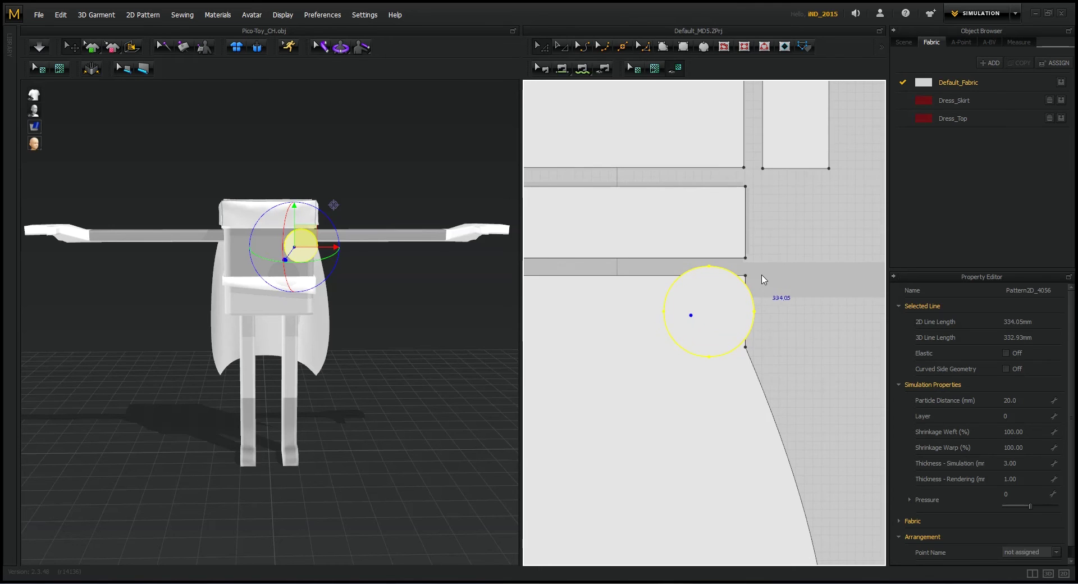
pyautogui.scroll(3, 771, 277)
pyautogui.moveTo(775, 281); pyautogui.dragTo(805, 278, button='middle')
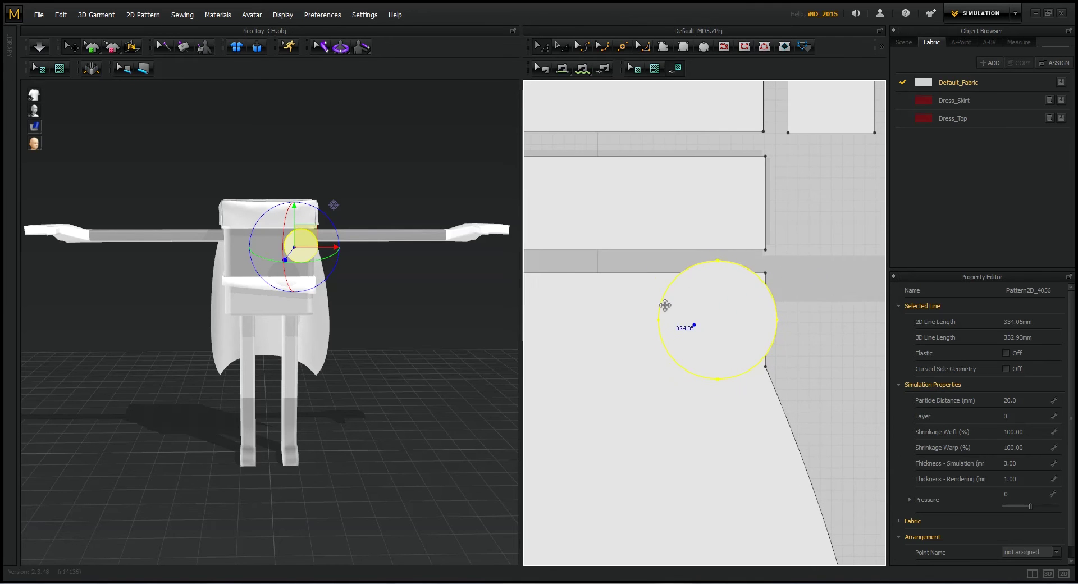
pyautogui.click(822, 283)
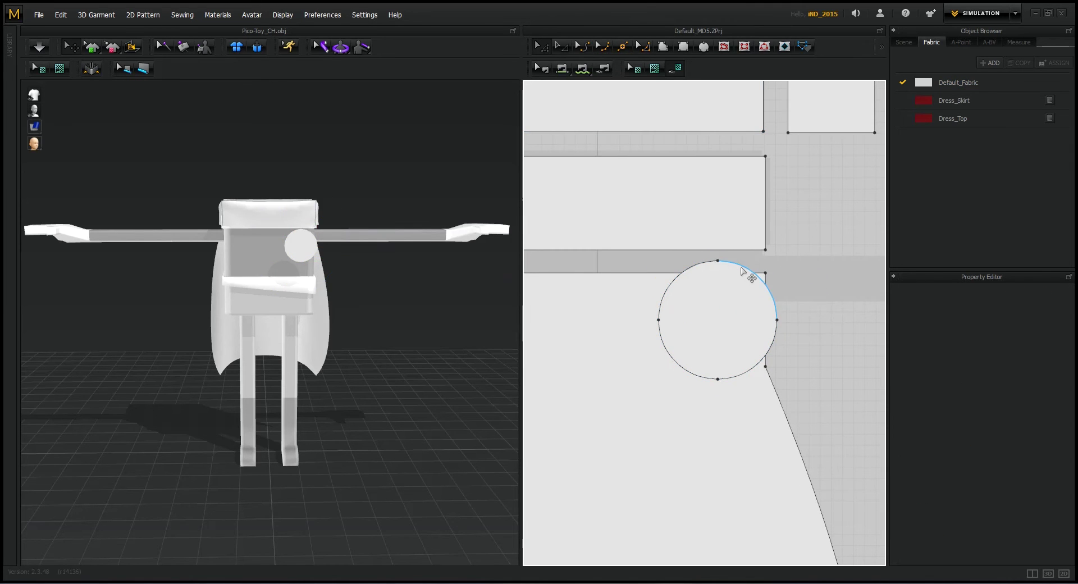
pyautogui.click(725, 295)
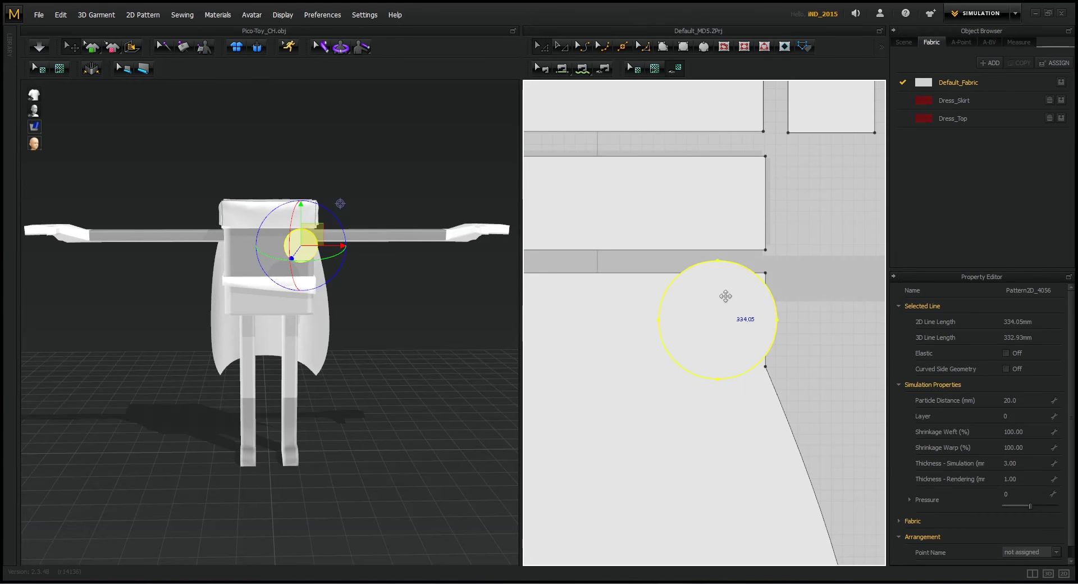
# Add two points on the circle's upper arc, about 28 mm either side of its top, and three points near each end of the strip's lower edge
pyautogui.click(623, 49)
pyautogui.scroll(2, 729, 296)
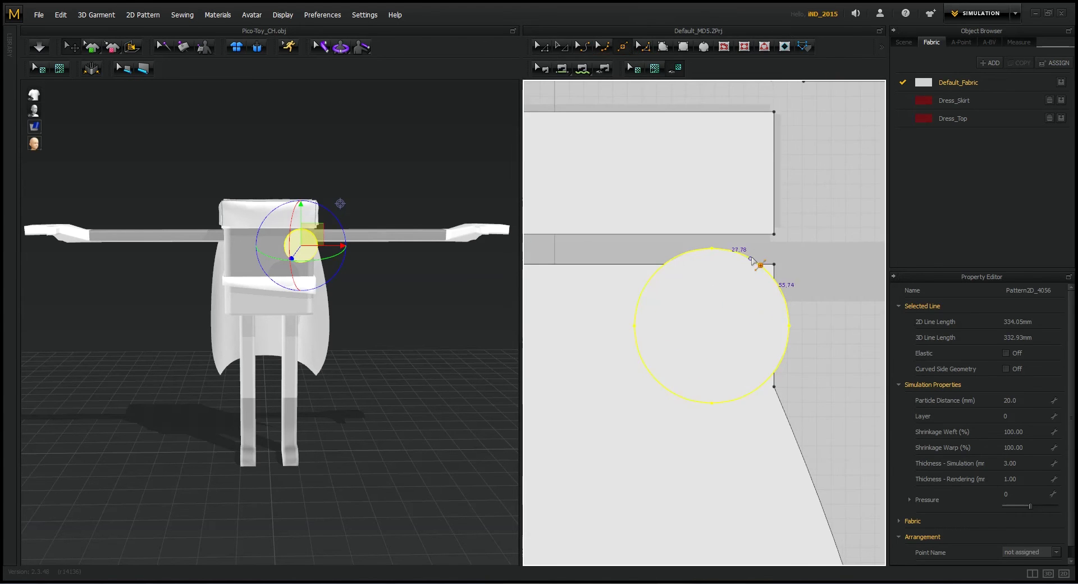
pyautogui.click(674, 259)
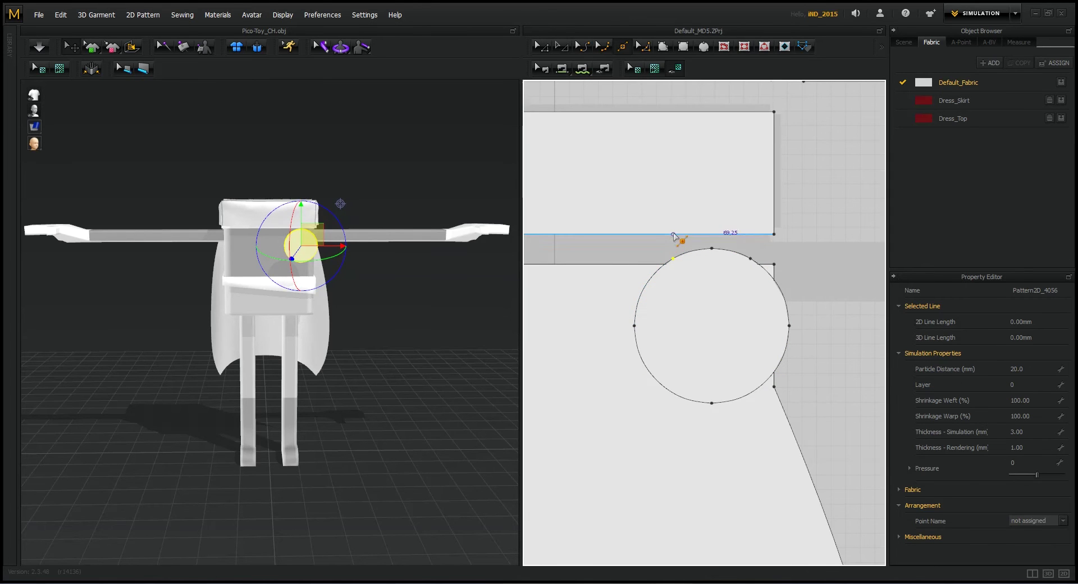
pyautogui.click(674, 234)
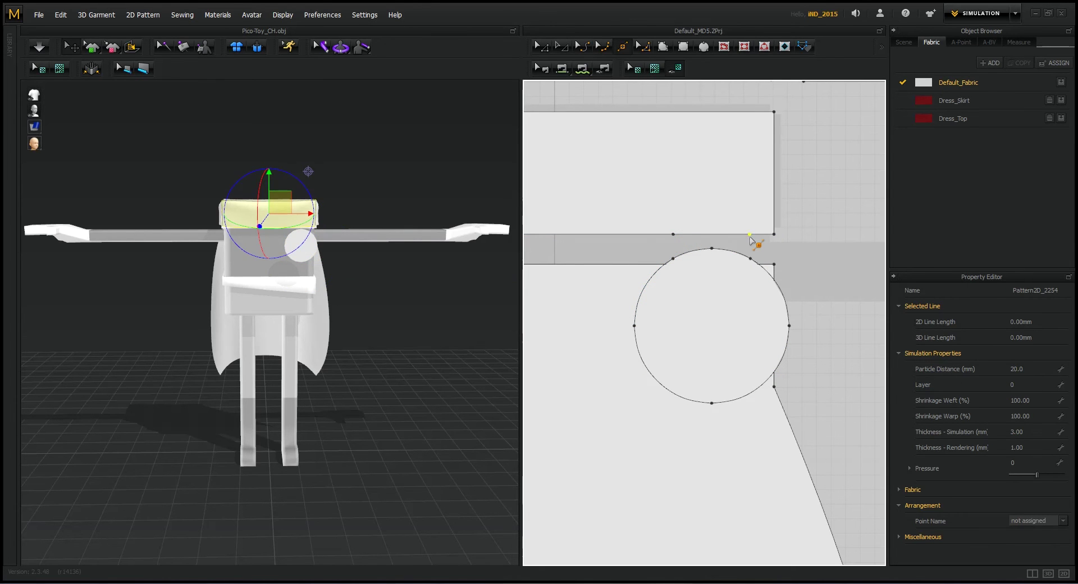
pyautogui.click(712, 235)
pyautogui.scroll(-5, 682, 242)
pyautogui.scroll(4, 701, 250)
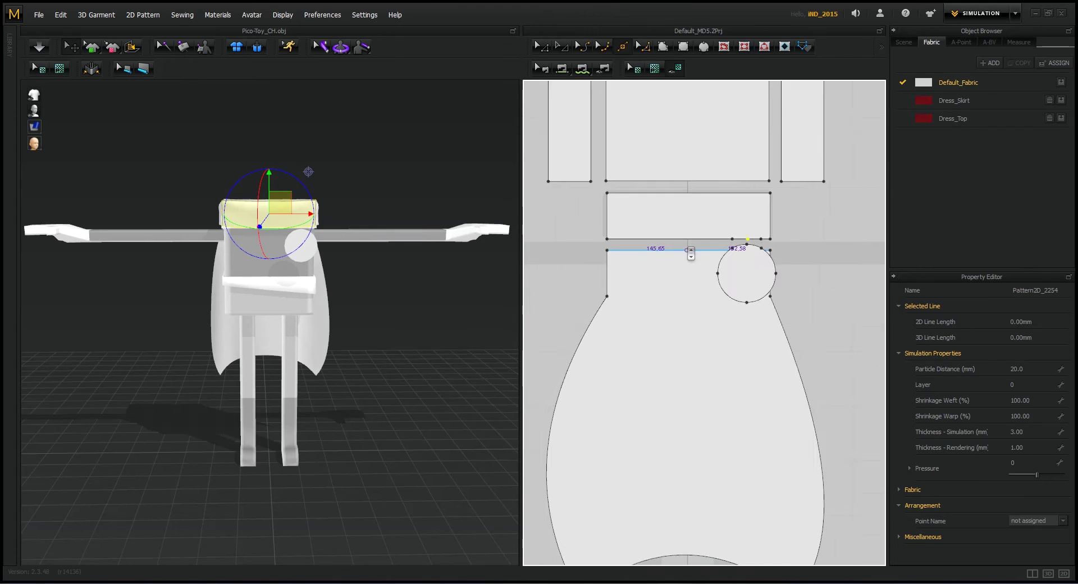
pyautogui.click(598, 236)
pyautogui.click(641, 236)
# Copy the circle and paste the duplicate level with it below the three points at the strip's left end
pyautogui.click(543, 50)
pyautogui.click(770, 287)
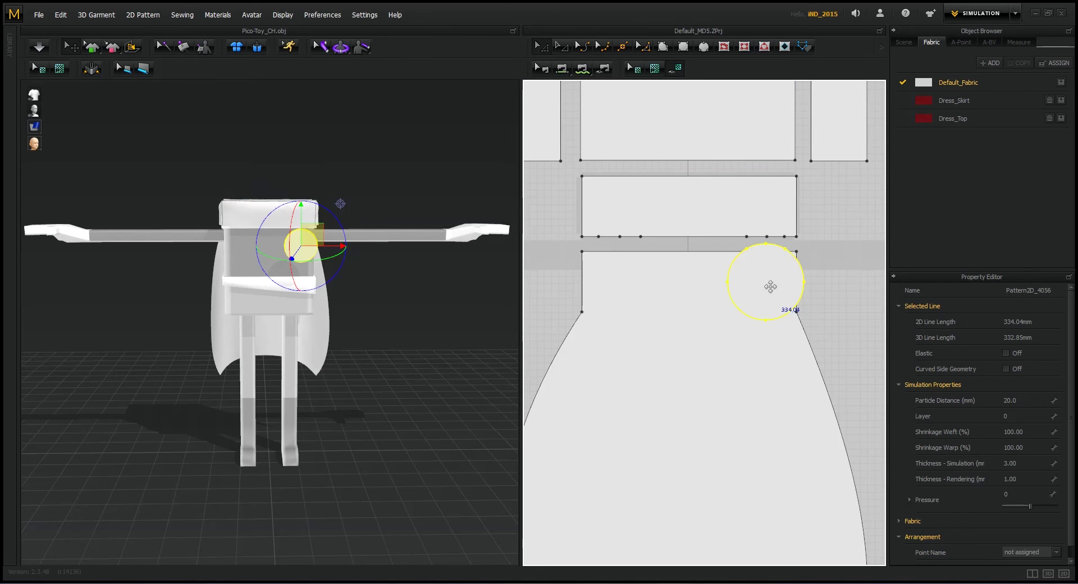
pyautogui.rightClick(770, 286)
pyautogui.click(799, 55)
pyautogui.rightClick(769, 286)
pyautogui.click(809, 124)
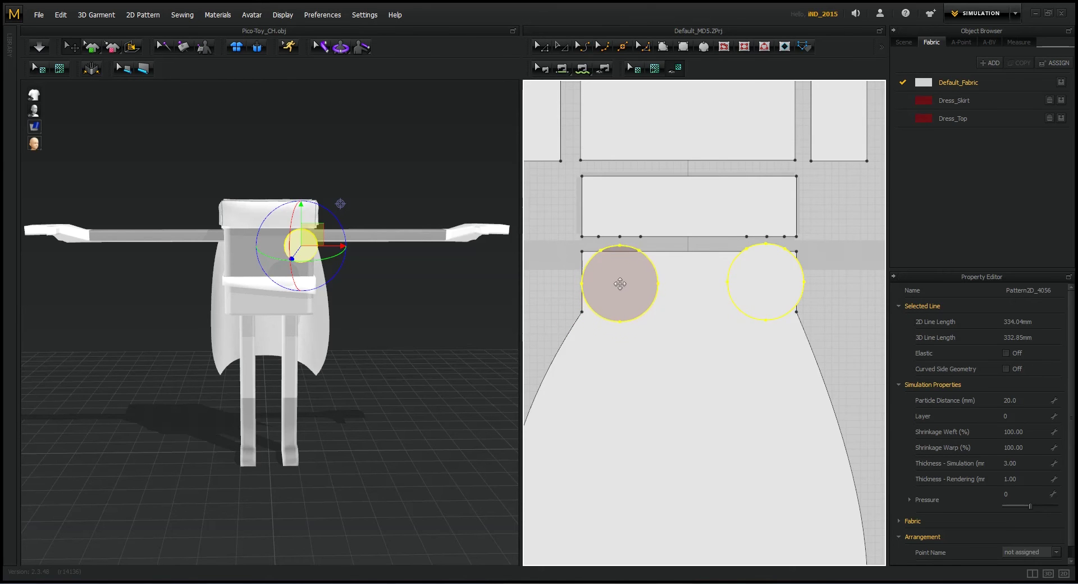
pyautogui.click(620, 281)
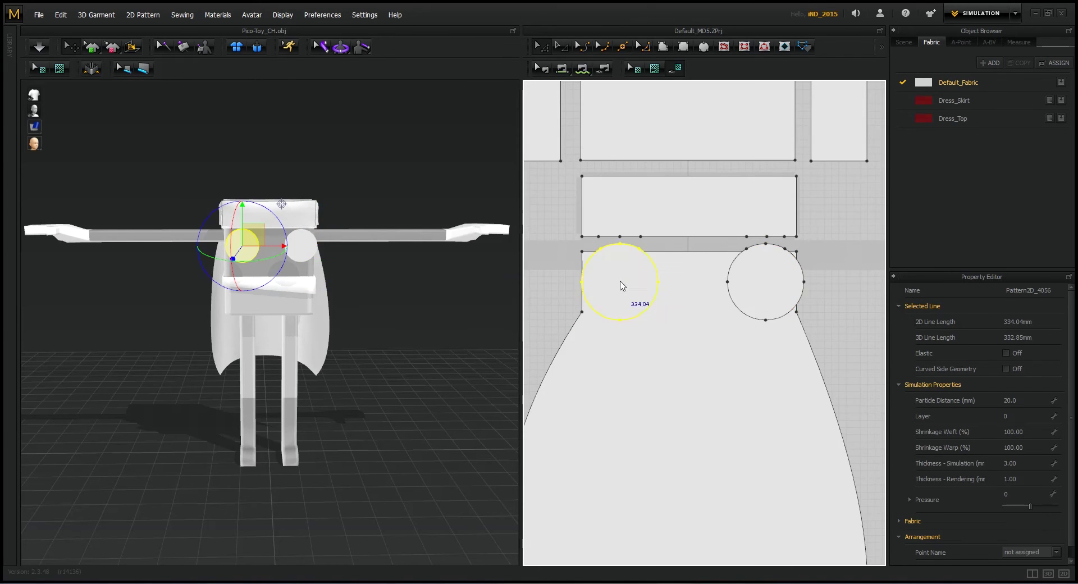
# Sew the two upper arc segments of each circle to the matching segments of the front strip's lower edge
pyautogui.click(561, 68)
pyautogui.scroll(5, 642, 252)
pyautogui.click(614, 211)
pyautogui.click(611, 233)
pyautogui.click(568, 214)
pyautogui.click(567, 233)
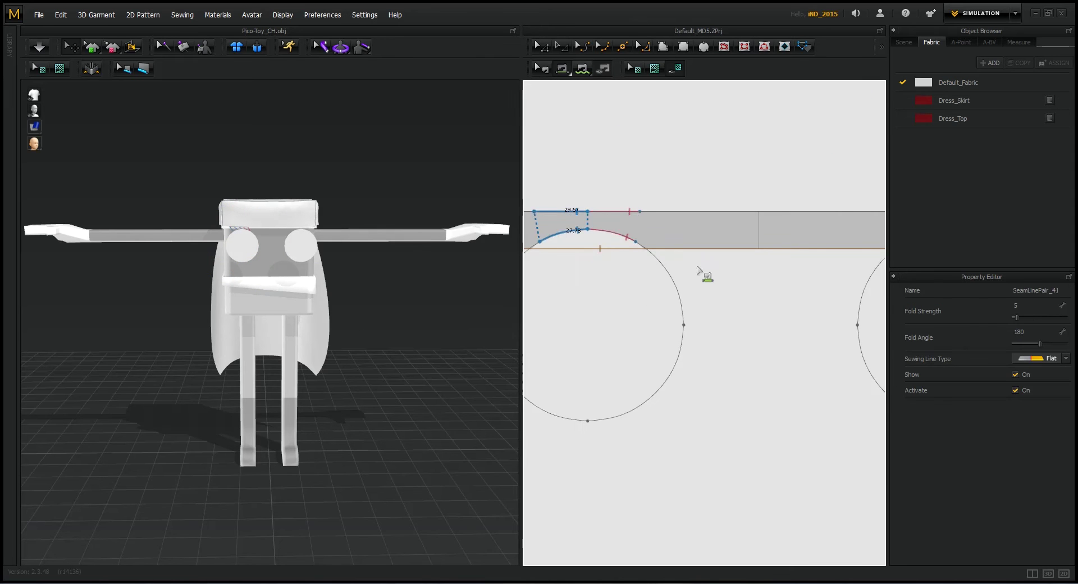
pyautogui.moveTo(786, 271); pyautogui.dragTo(622, 291, button='middle')
pyautogui.click(813, 230)
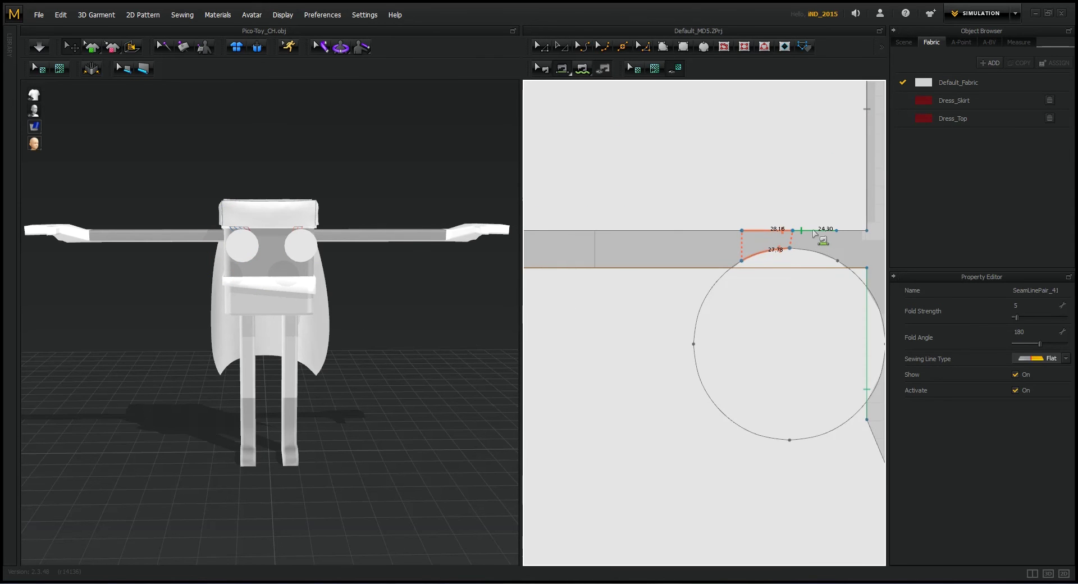
pyautogui.click(813, 251)
# Simulate the garment so both circles attach to the front strip
pyautogui.press('space')
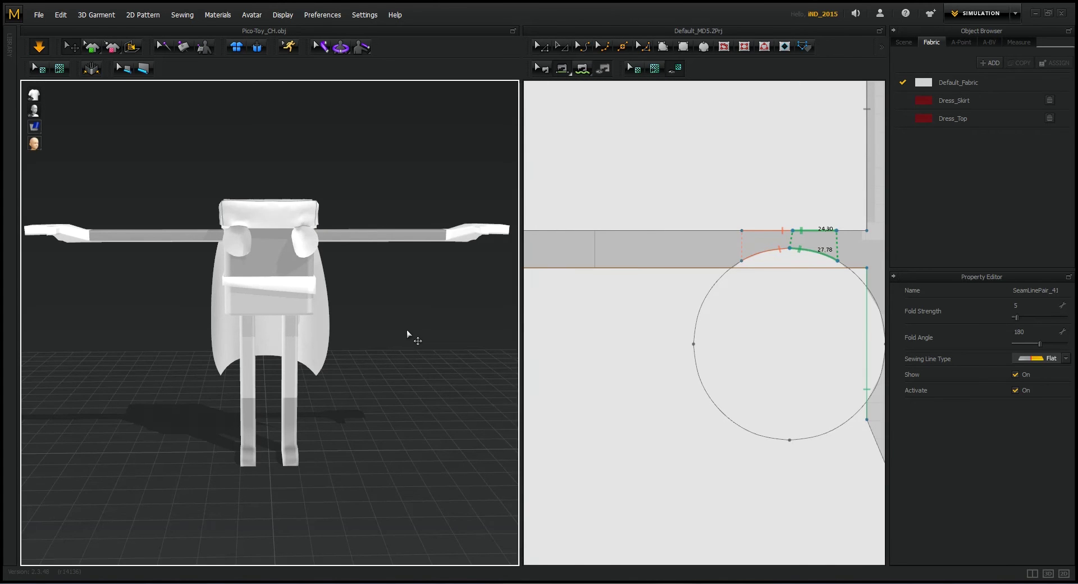
pyautogui.moveTo(418, 331)
pyautogui.mouseDown(button='right')
pyautogui.moveTo(324, 332)
pyautogui.moveTo(409, 329)
pyautogui.moveTo(416, 317)
pyautogui.mouseUp(button='right')
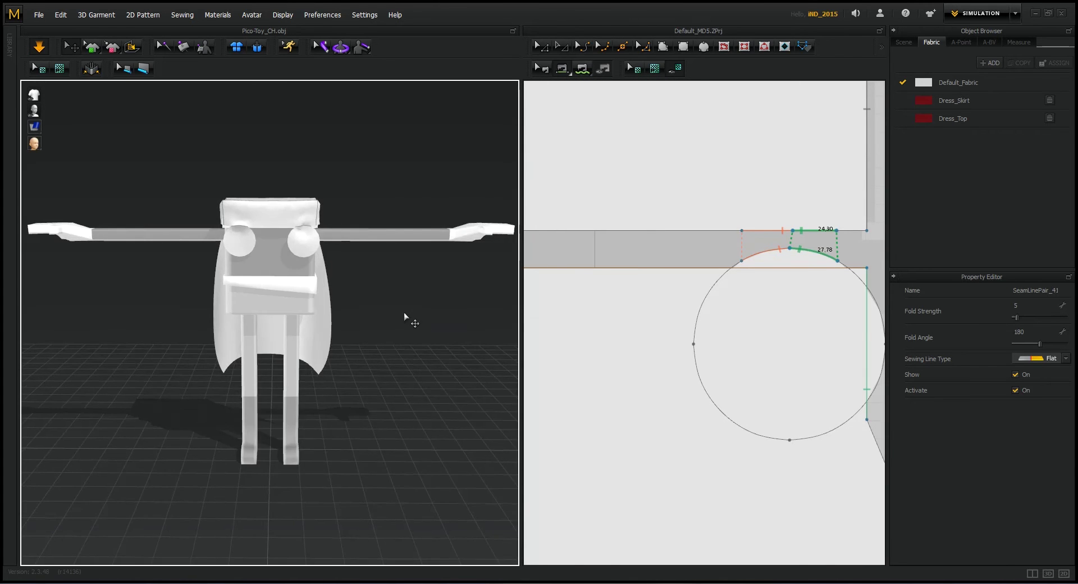
pyautogui.scroll(-2, 386, 311)
pyautogui.scroll(-3, 386, 308)
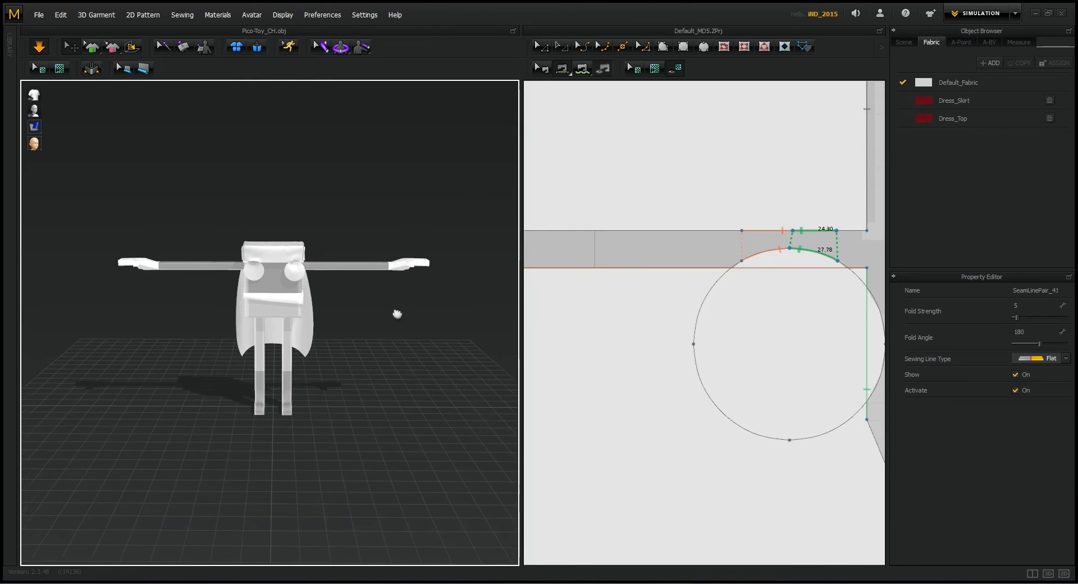
# Copy the right circle and paste a third one midway between the two sewn circles
pyautogui.scroll(-5, 687, 332)
pyautogui.scroll(3, 707, 330)
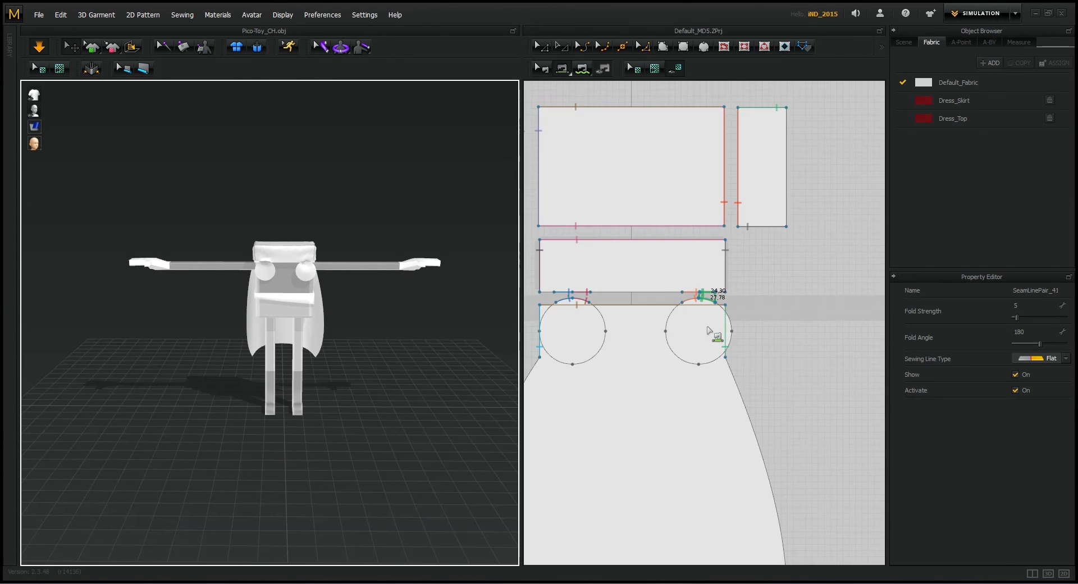
pyautogui.scroll(2, 707, 328)
pyautogui.press('a')
pyautogui.click(698, 320)
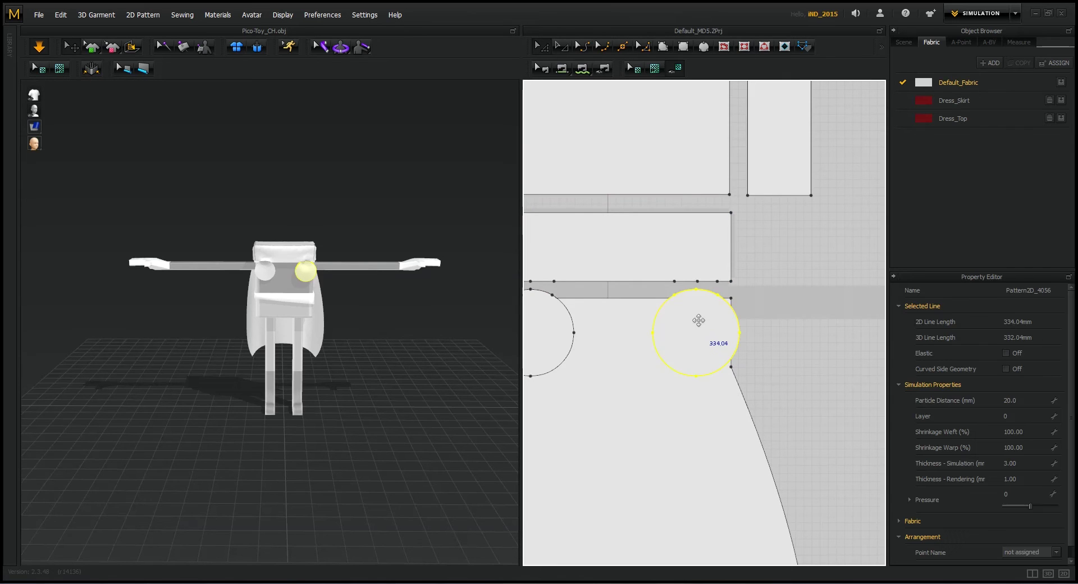
pyautogui.rightClick(698, 321)
pyautogui.click(742, 110)
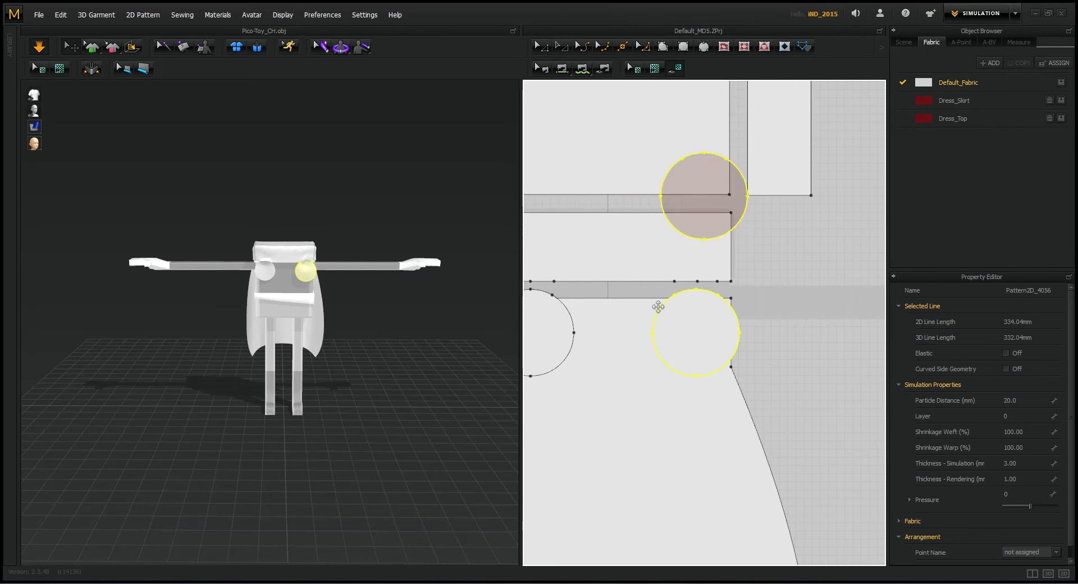
pyautogui.click(616, 338)
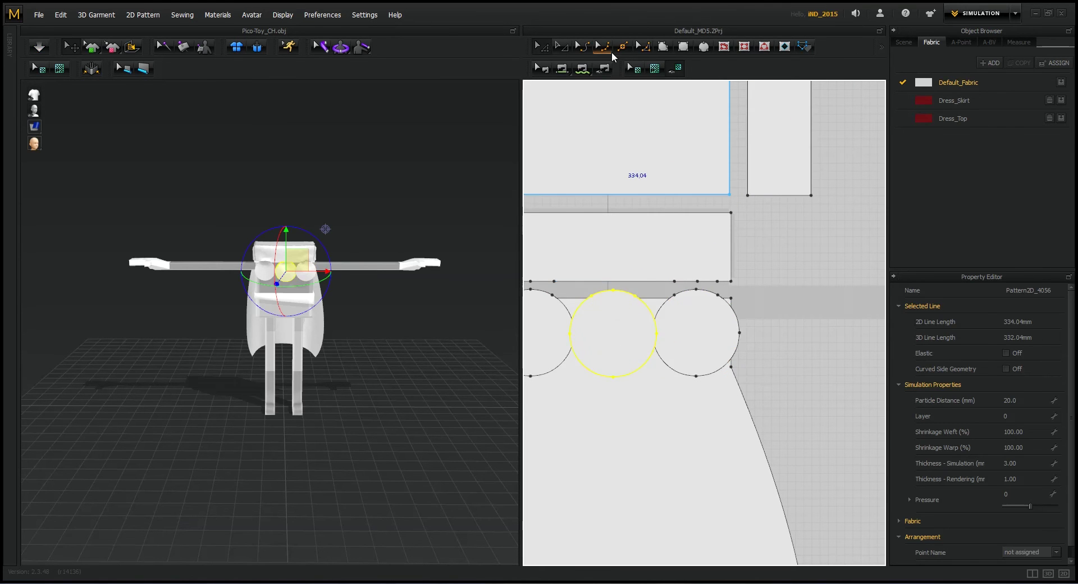
# Add three points on the middle of the front strip's lower edge, aligned with the middle circle's upper arc points
pyautogui.click(622, 46)
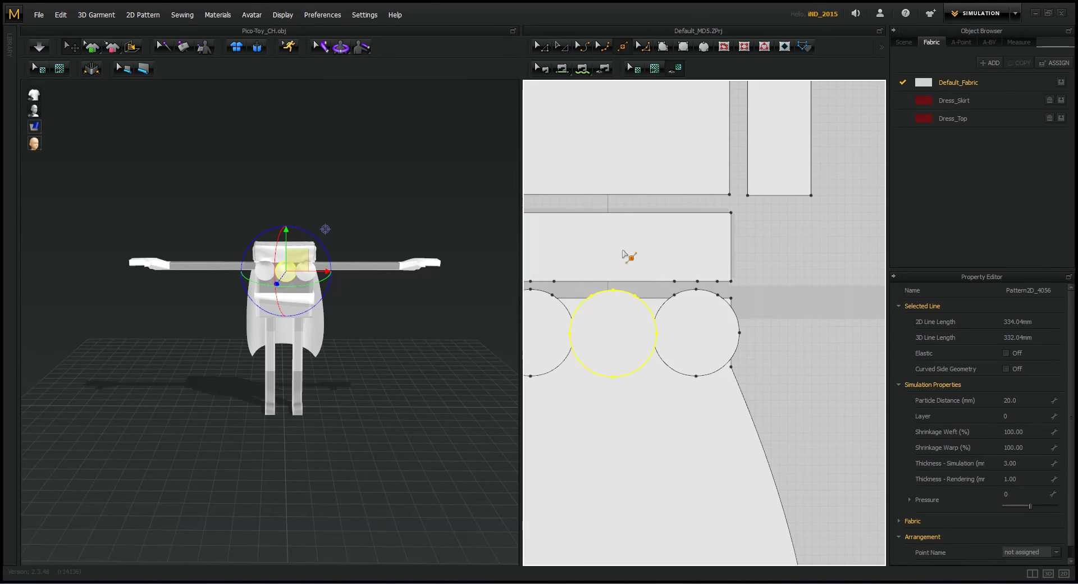
pyautogui.click(616, 281)
pyautogui.click(634, 281)
# Sew both upper arc segments of the middle circle to the matching segments of the front strip
pyautogui.click(582, 68)
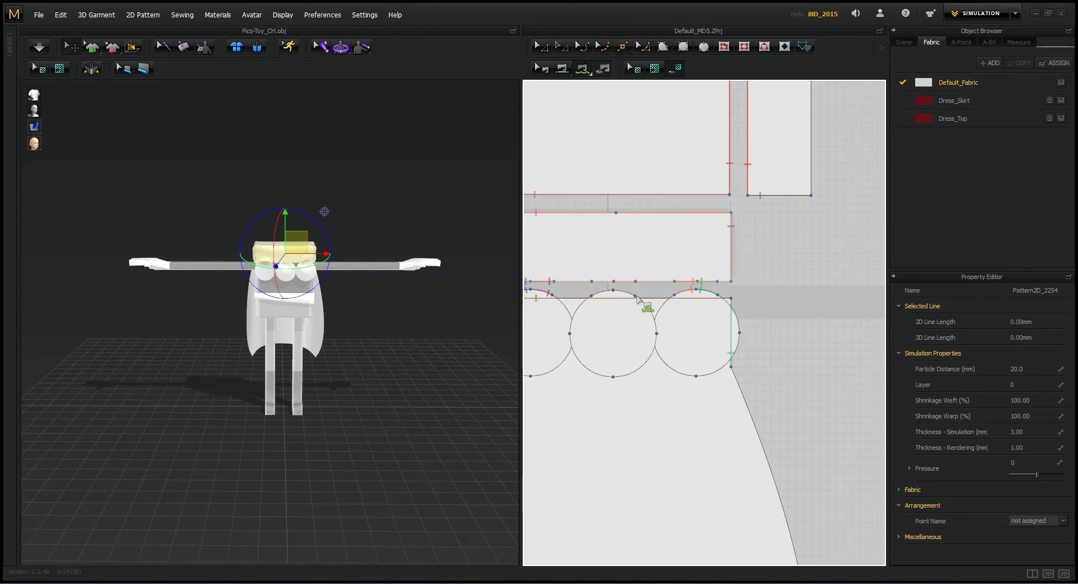
pyautogui.click(561, 69)
pyautogui.click(627, 283)
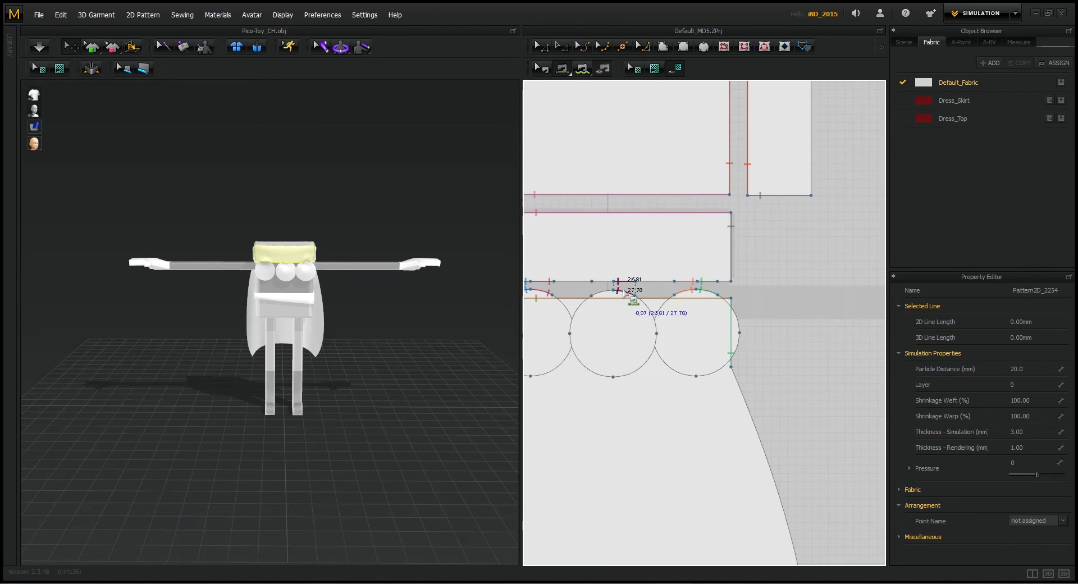
pyautogui.click(622, 293)
pyautogui.click(602, 284)
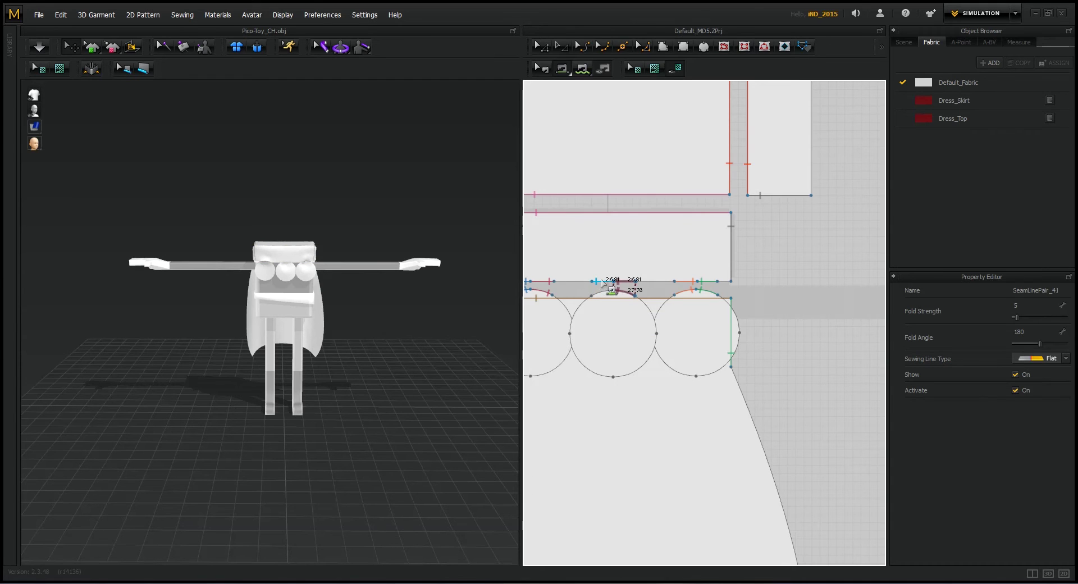
pyautogui.click(600, 297)
pyautogui.scroll(3, 607, 302)
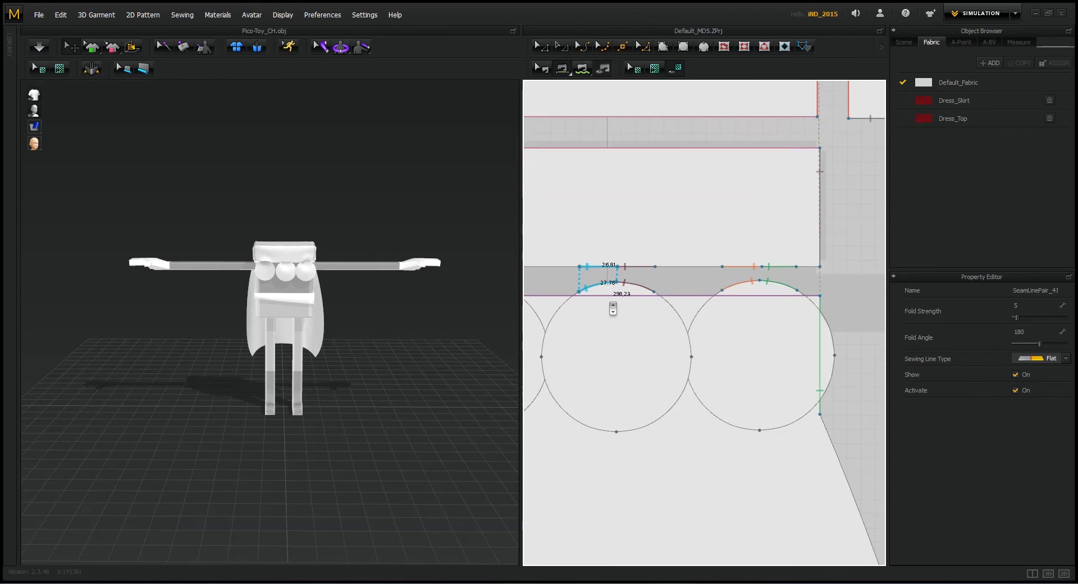
# Move the side points of all three circles inward, reshaping each into a narrow piece with a pinched waist
pyautogui.scroll(-3, 670, 317)
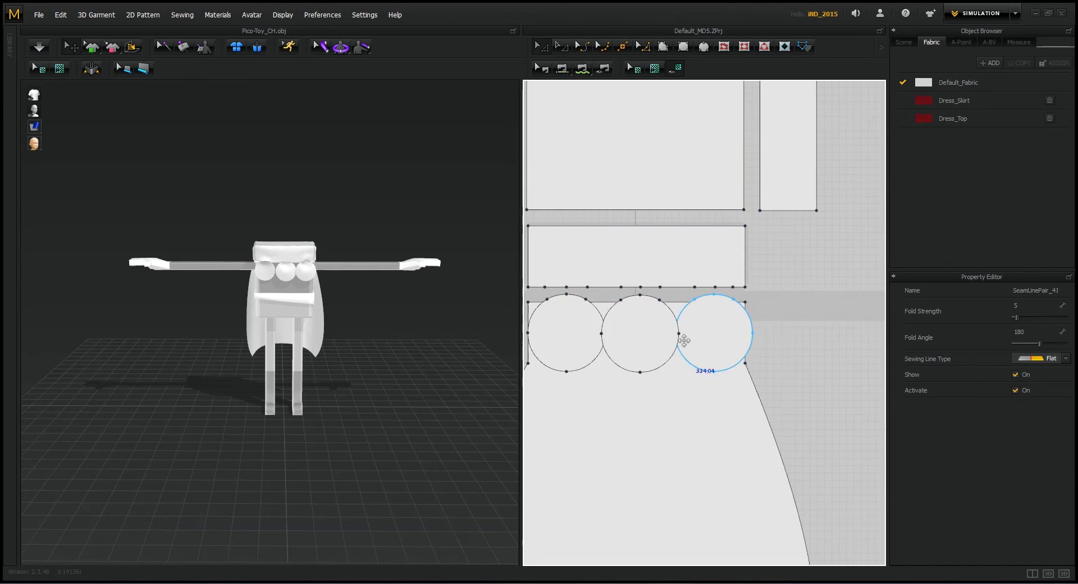
pyautogui.click(737, 338)
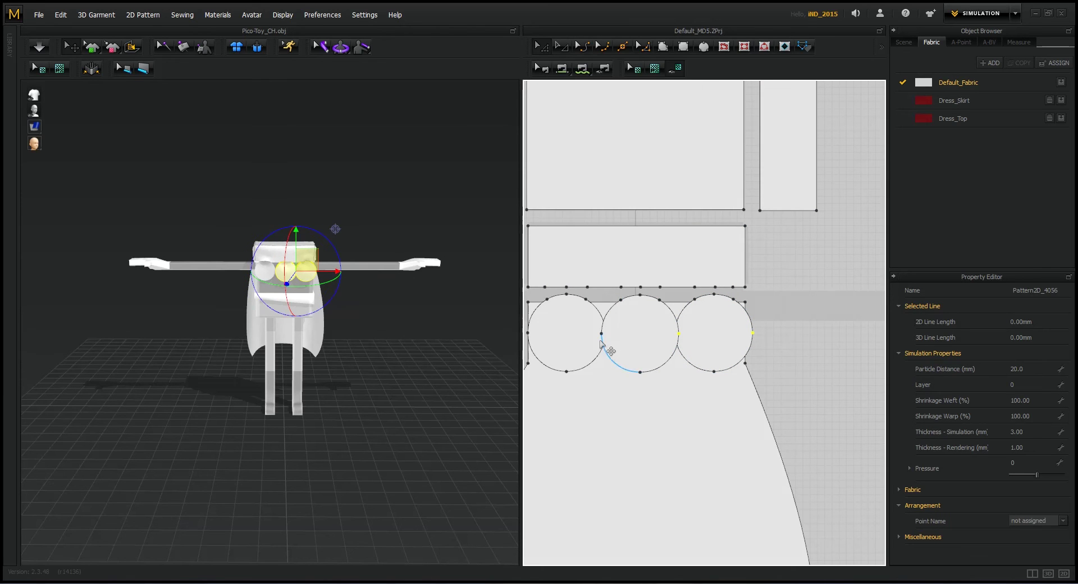
pyautogui.moveTo(755, 337); pyautogui.dragTo(738, 337)
pyautogui.moveTo(601, 334); pyautogui.dragTo(694, 334)
pyautogui.moveTo(605, 333); pyautogui.dragTo(551, 332)
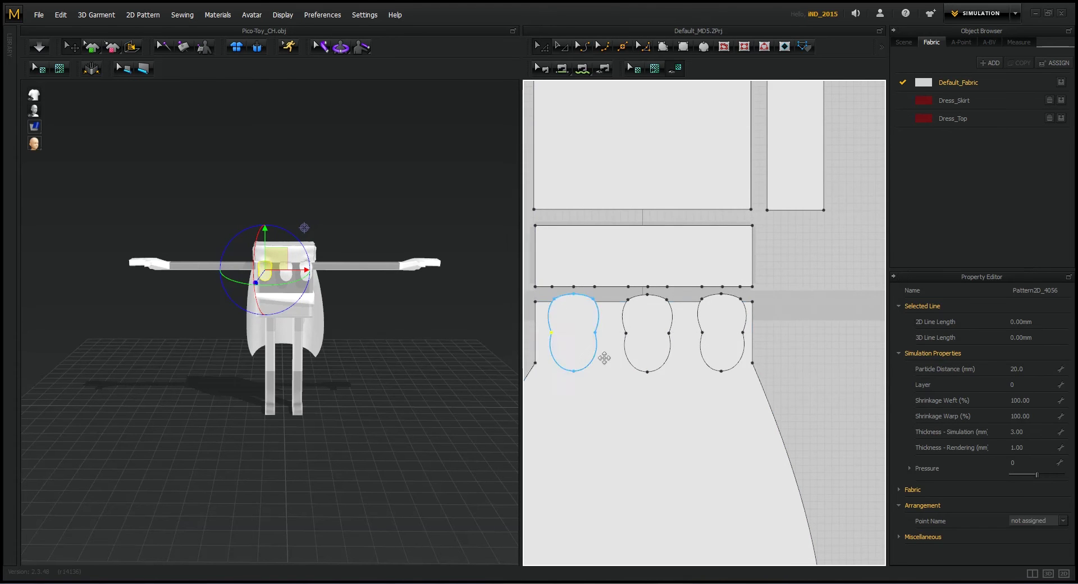
# Simulate the garment to drape the three reshaped hanging pieces on the character
pyautogui.scroll(2, 682, 380)
pyautogui.scroll(-2, 668, 371)
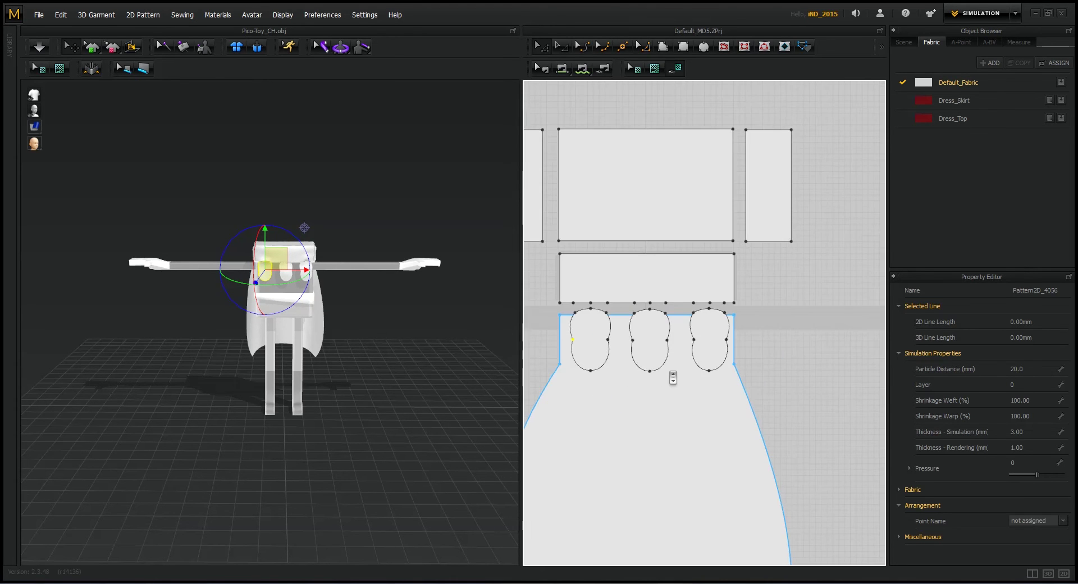
pyautogui.press('space')
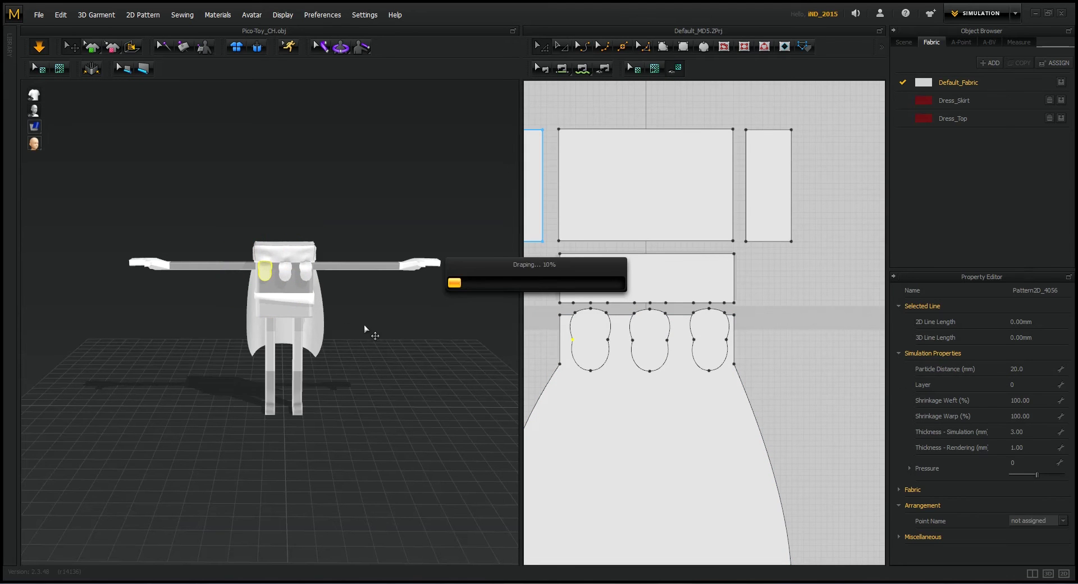
pyautogui.moveTo(417, 330)
pyautogui.mouseDown(button='right')
pyautogui.moveTo(325, 332)
pyautogui.moveTo(395, 333)
pyautogui.mouseUp(button='right')
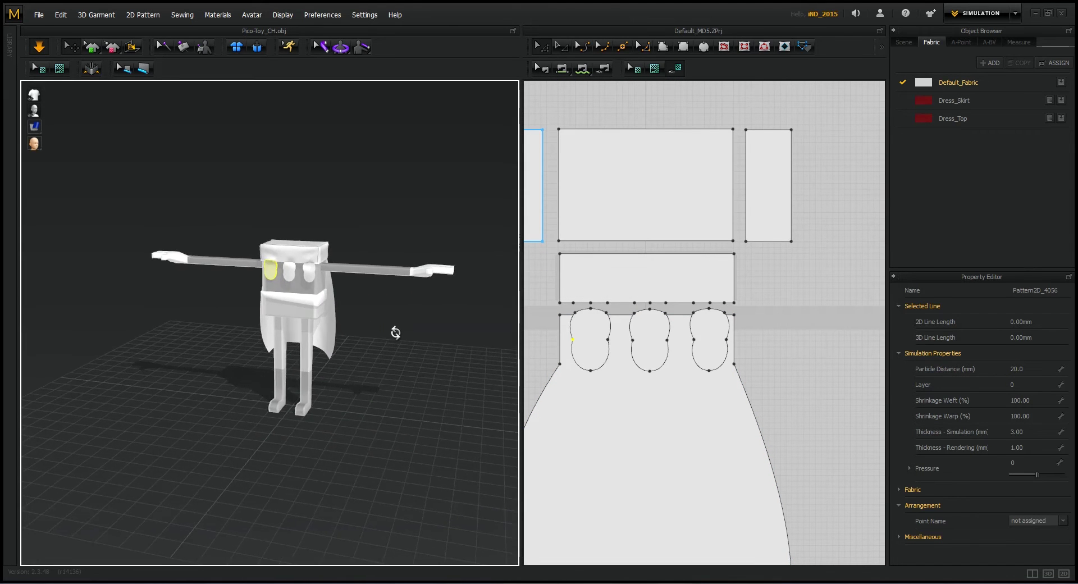
# Draw a rectangular strip pattern about 38 mm wide in the gap between the middle and right hanging pieces
pyautogui.click(663, 47)
pyautogui.scroll(3, 721, 341)
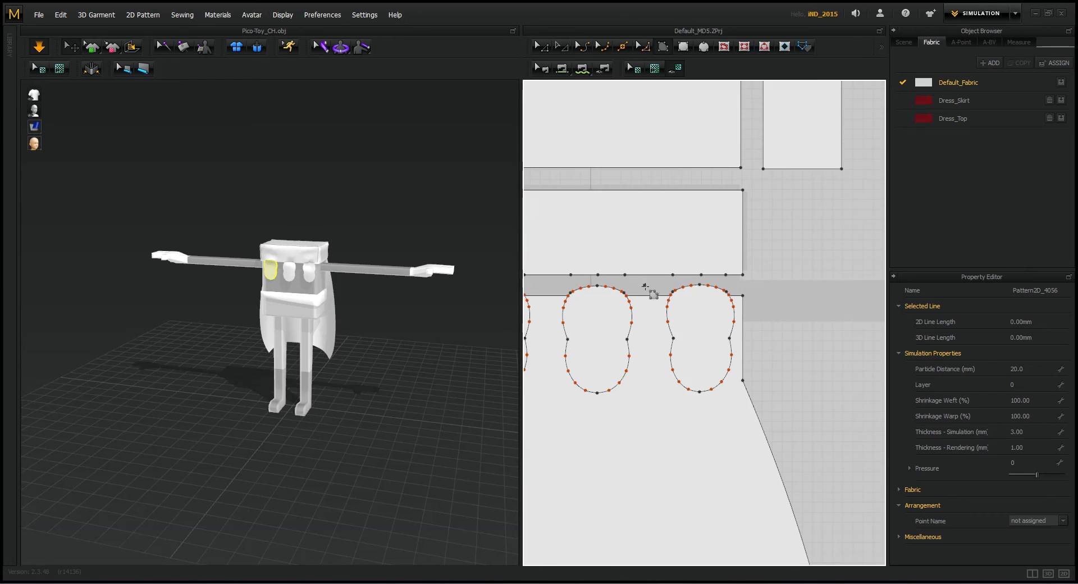
pyautogui.click(668, 282)
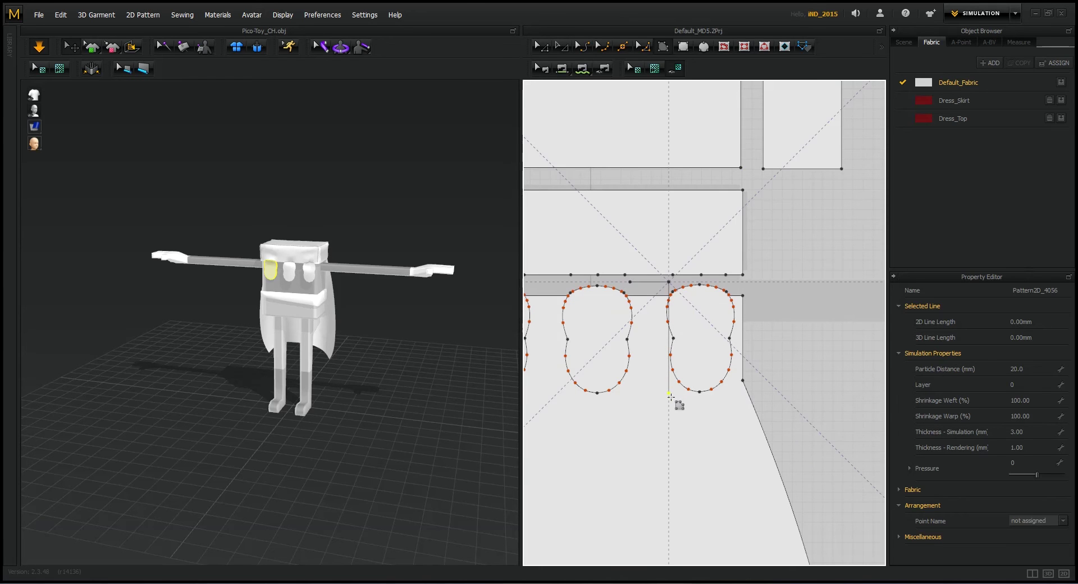
pyautogui.click(668, 389)
pyautogui.click(630, 283)
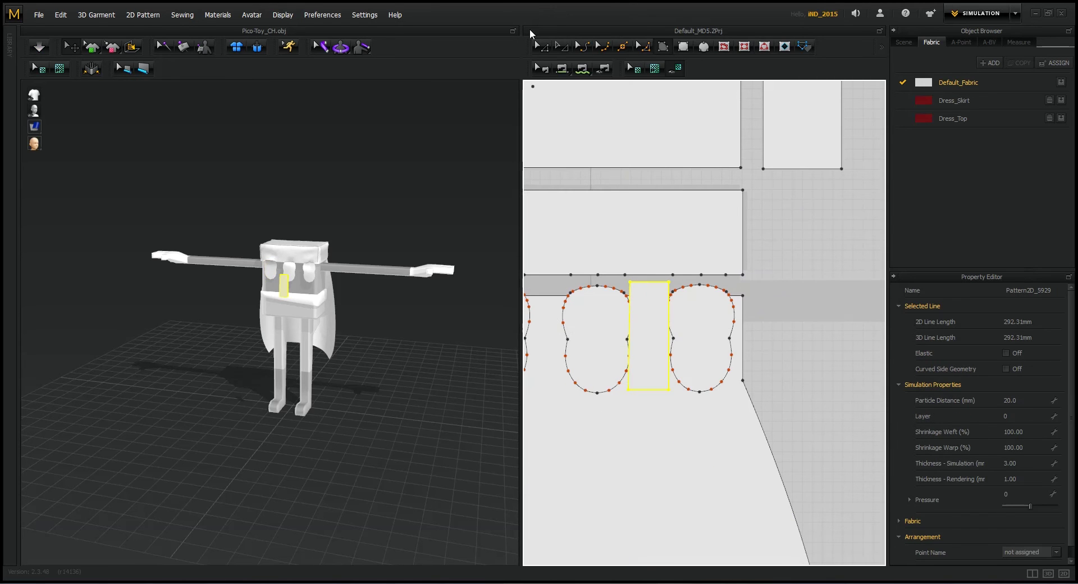
# Copy the rectangular strip and paste the duplicate in the gap between the left and middle hanging pieces
pyautogui.rightClick(644, 325)
pyautogui.click(694, 60)
pyautogui.scroll(2, 652, 316)
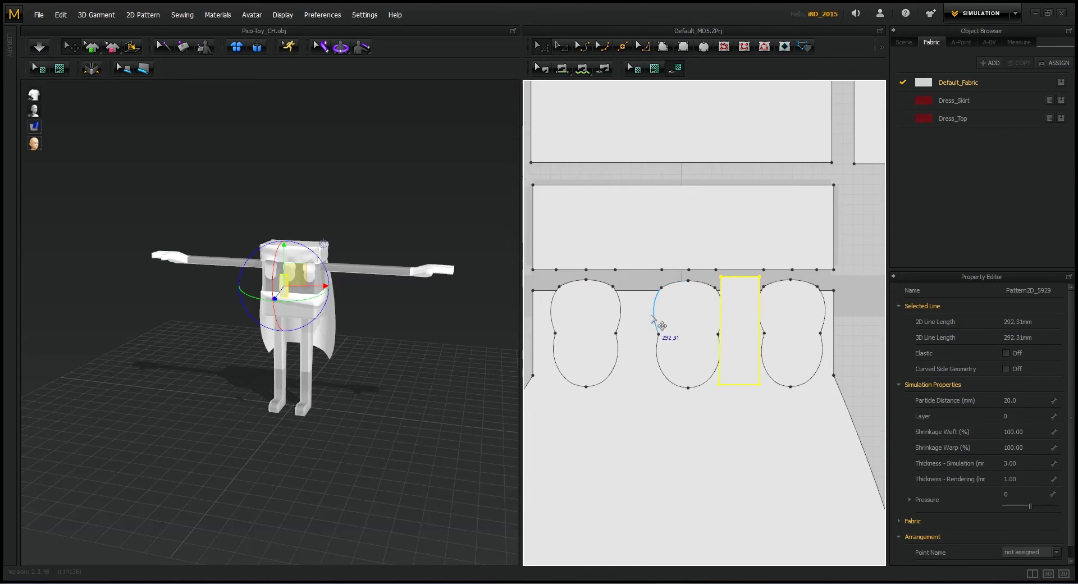
pyautogui.rightClick(635, 322)
pyautogui.click(662, 123)
pyautogui.click(638, 334)
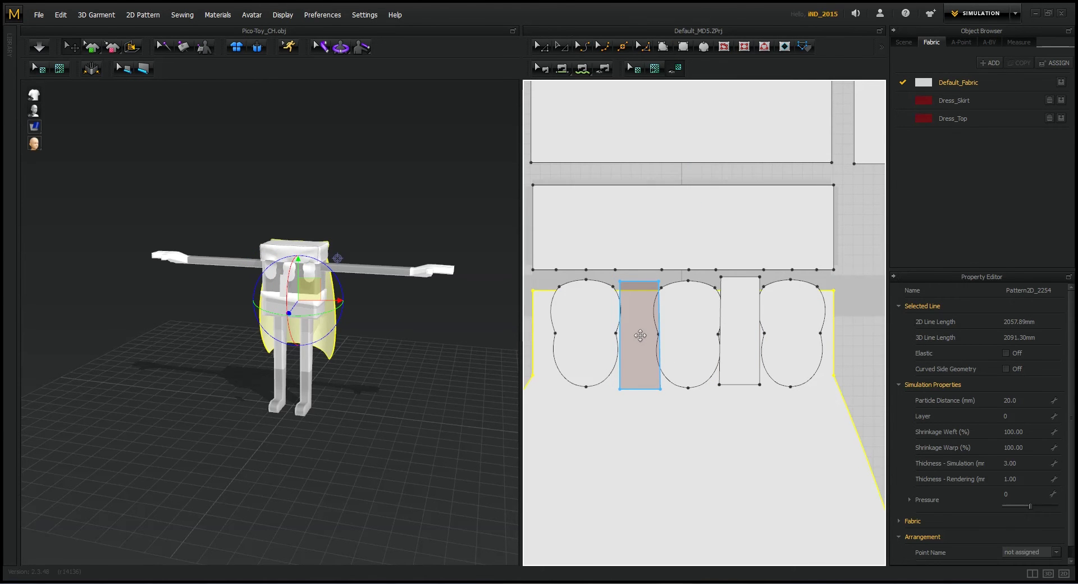
# Select both rectangular strips and move them in 3D clear of the character's front, between the hanging pieces
pyautogui.click(641, 337)
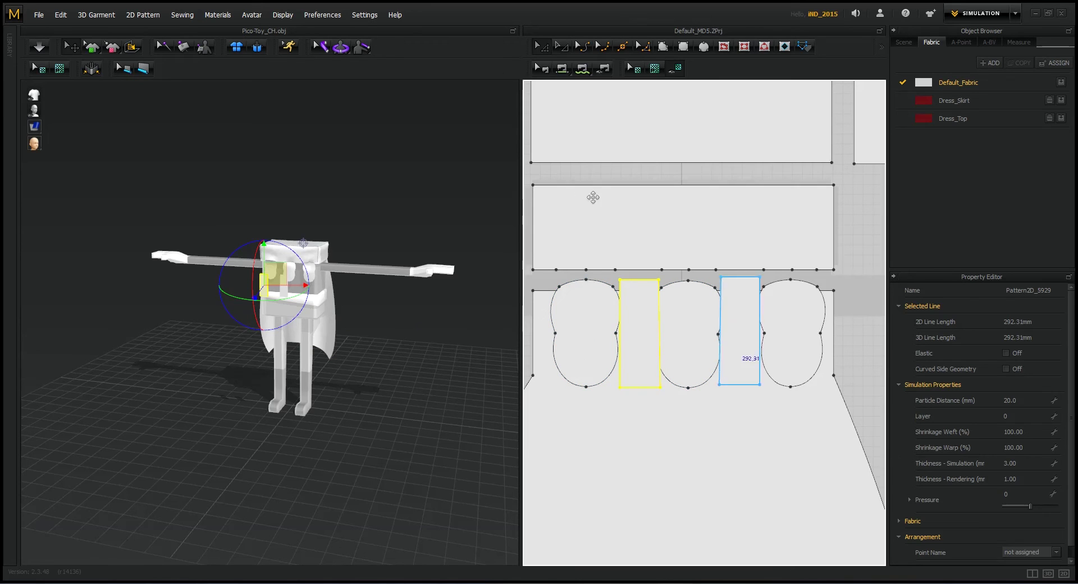
pyautogui.keyDown('shift'); pyautogui.click(751, 336); pyautogui.keyUp('shift')
pyautogui.moveTo(383, 324); pyautogui.dragTo(281, 316, button='right')
pyautogui.moveTo(278, 278); pyautogui.dragTo(327, 279)
pyautogui.moveTo(341, 352); pyautogui.dragTo(459, 351, button='right')
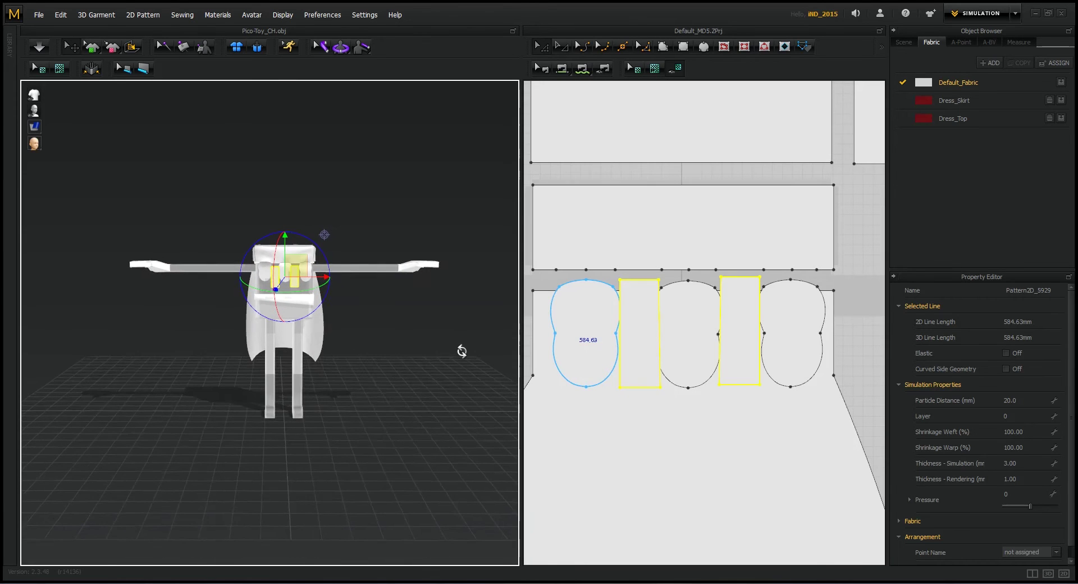
# Sew both strips' top edges to the matching segments of the front strip's lower edge and simulate the garment
pyautogui.click(567, 73)
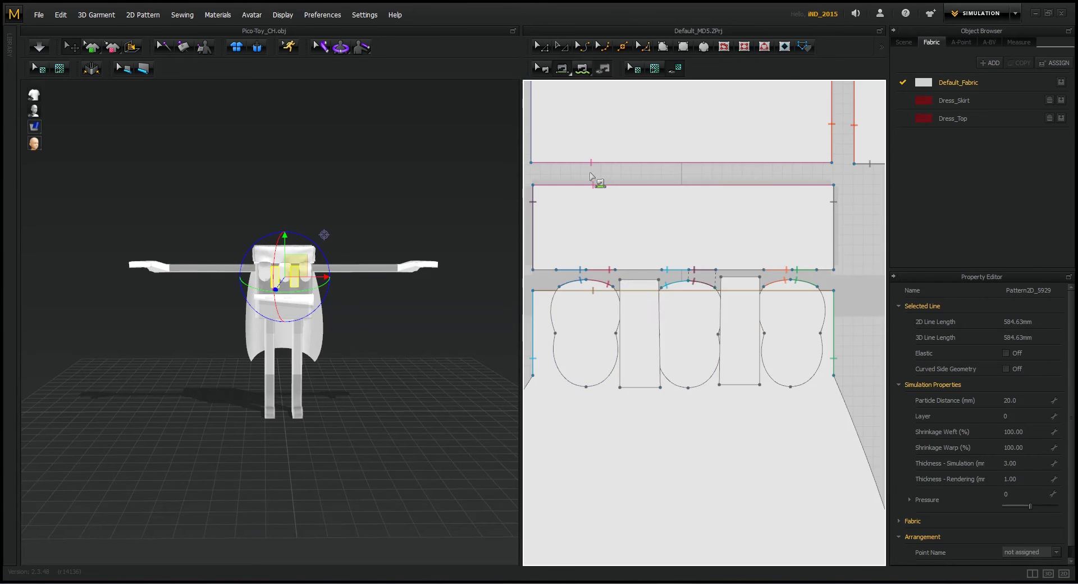
pyautogui.click(636, 270)
pyautogui.click(636, 280)
pyautogui.click(735, 269)
pyautogui.click(734, 276)
pyautogui.click(35, 48)
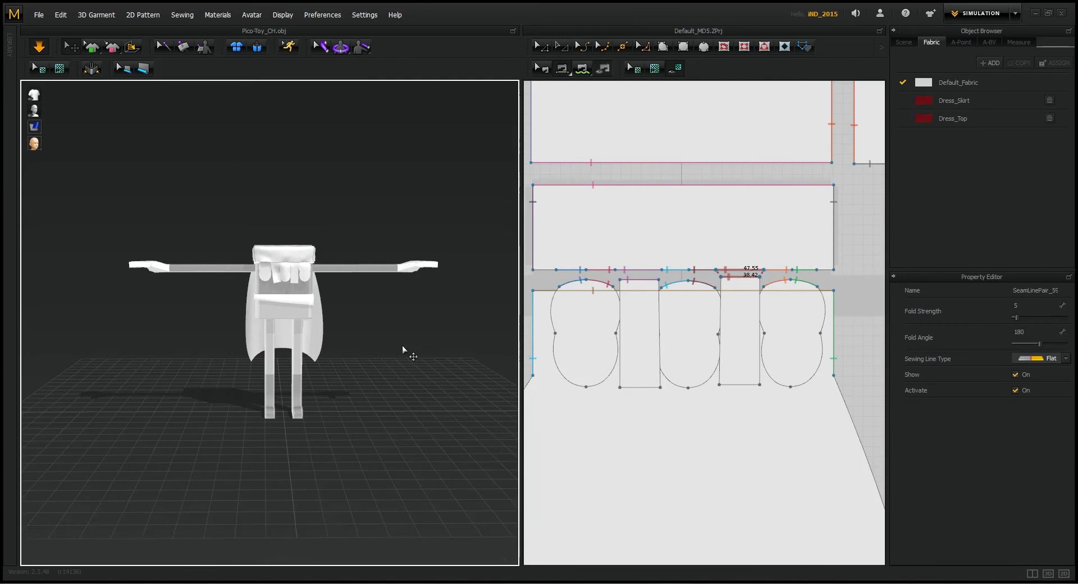
# Switch to Animation mode and record the cloth simulation over the character's MDD animation
pyautogui.click(1015, 13)
pyautogui.click(977, 55)
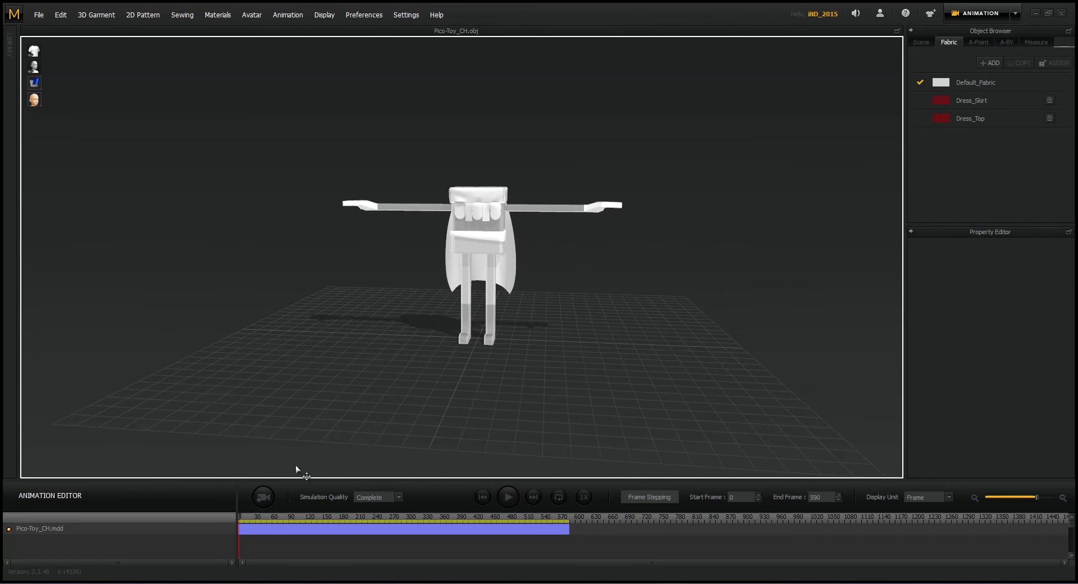
pyautogui.click(263, 497)
pyautogui.moveTo(630, 333)
pyautogui.mouseDown(button='right')
pyautogui.moveTo(558, 346)
pyautogui.moveTo(630, 344)
pyautogui.mouseUp(button='right')
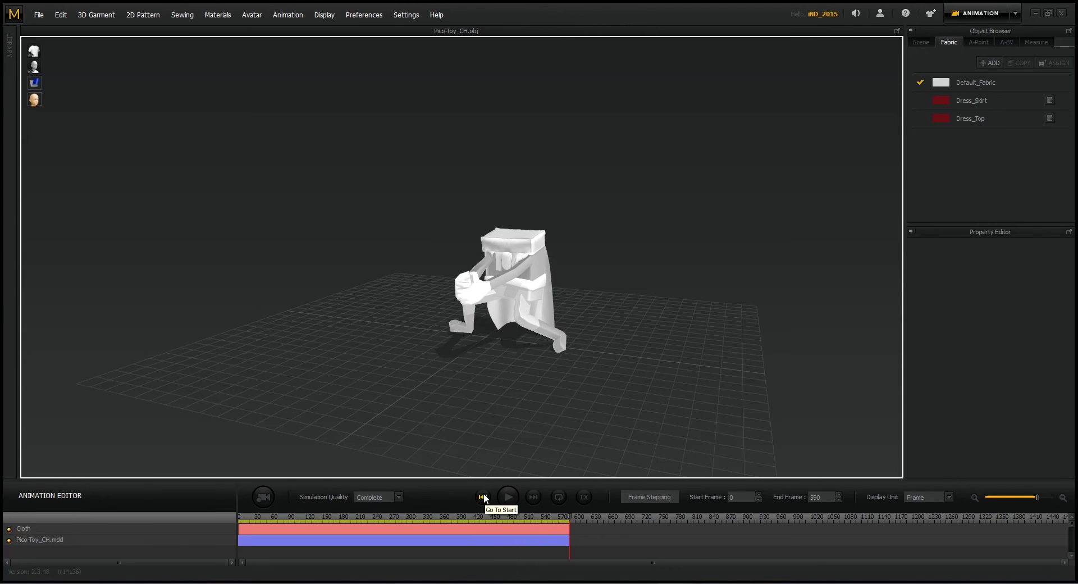
# Return to Simulation mode and select all pattern pieces of the cape
pyautogui.click(1016, 16)
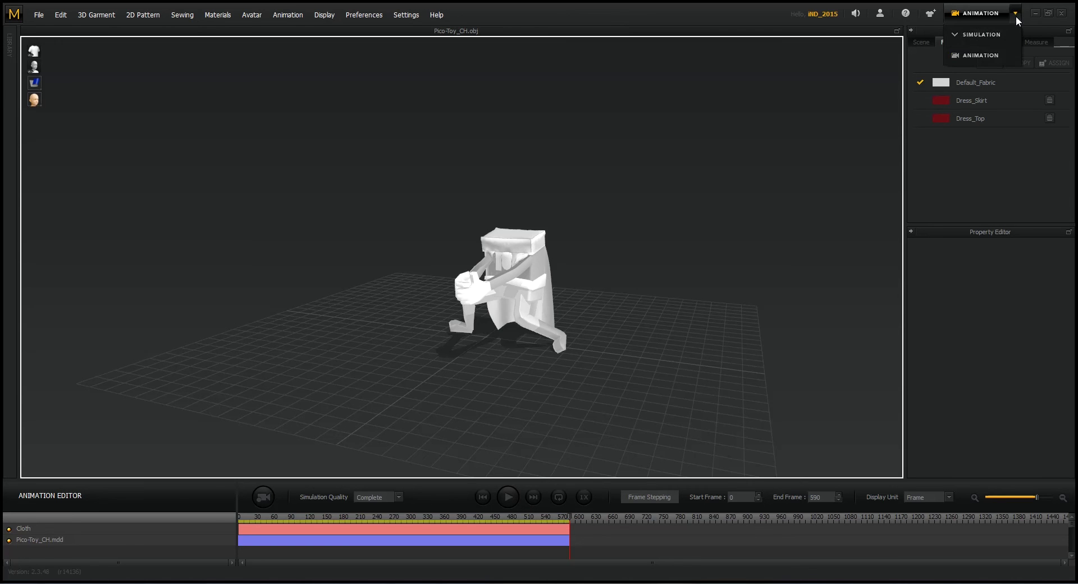
pyautogui.click(997, 32)
pyautogui.scroll(2, 671, 434)
pyautogui.scroll(-10, 664, 418)
pyautogui.scroll(6, 668, 416)
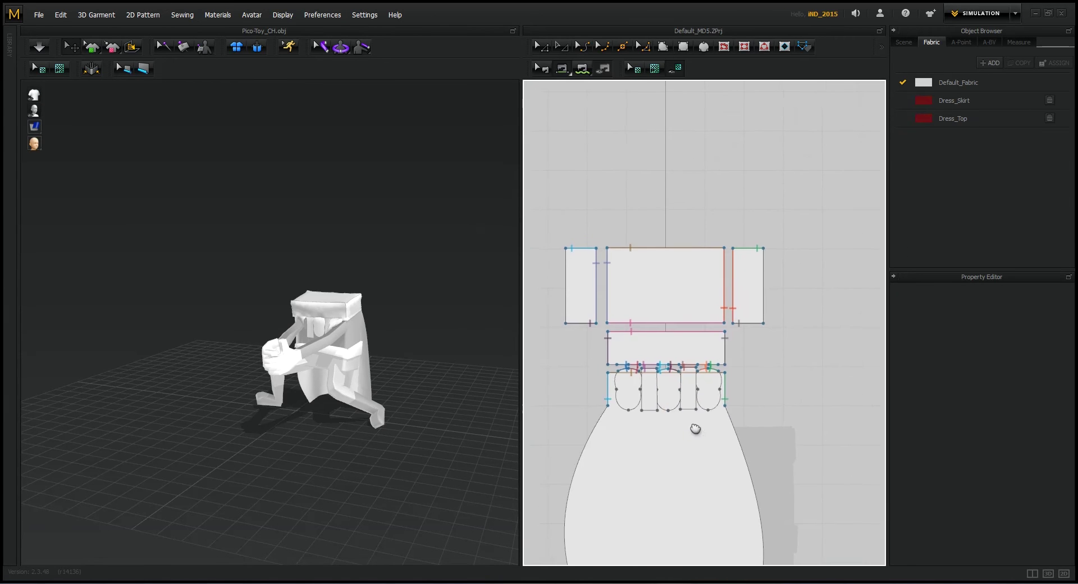
pyautogui.moveTo(692, 432); pyautogui.dragTo(711, 345, button='right')
pyautogui.moveTo(548, 133); pyautogui.dragTo(866, 568)
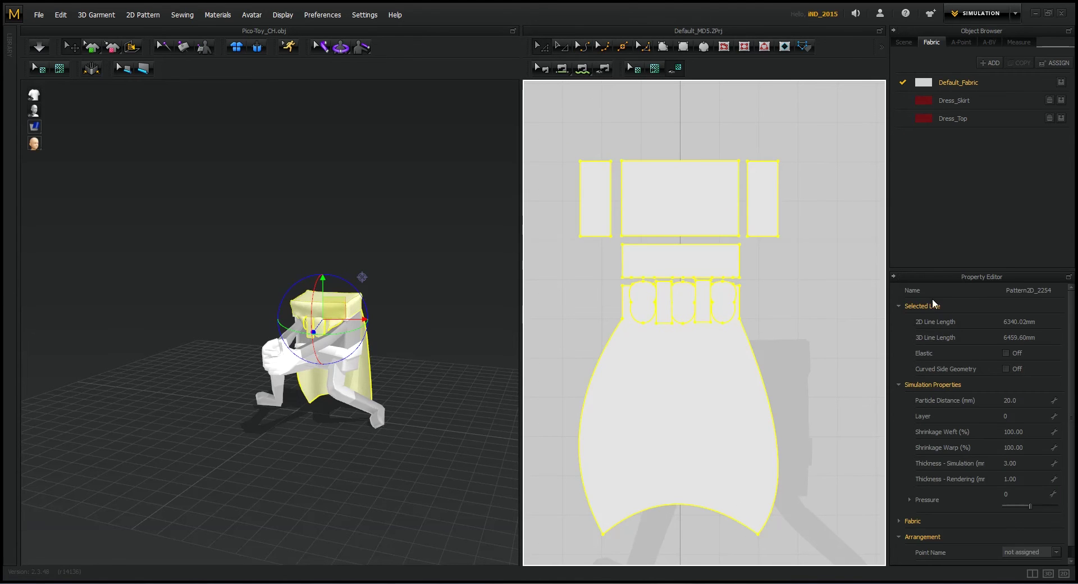
# Examine the selected pieces' pattern commands and fabric assignment options
pyautogui.rightClick(722, 382)
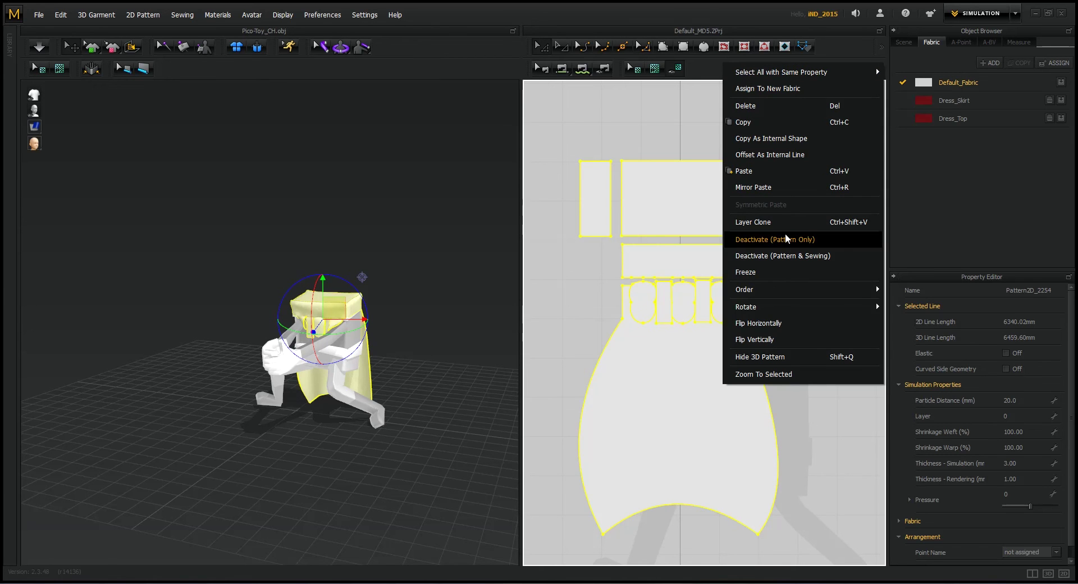
pyautogui.moveTo(787, 289)
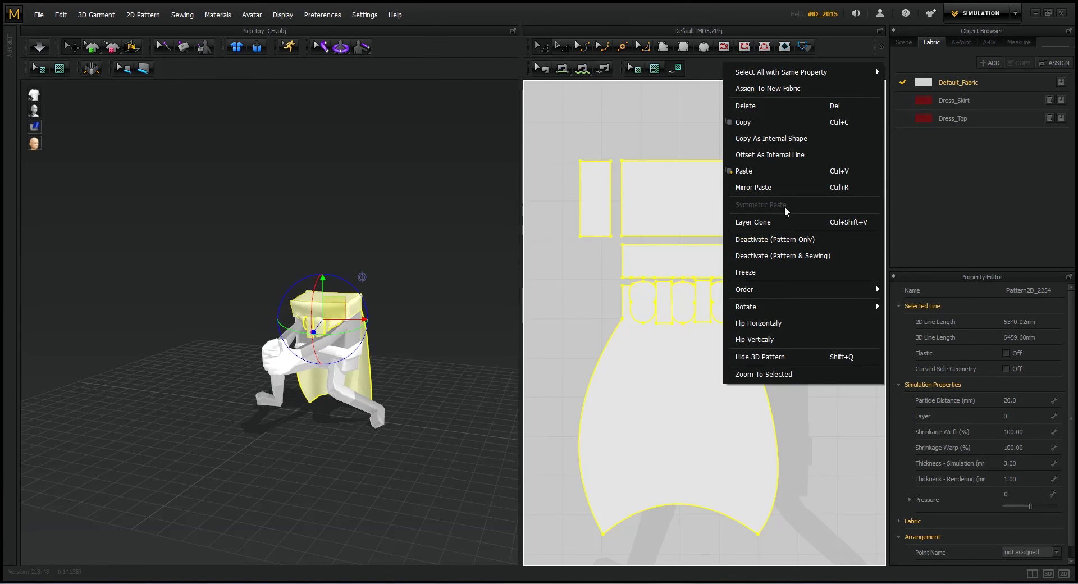
pyautogui.click(985, 530)
pyautogui.scroll(-1, 994, 461)
pyautogui.scroll(1, 992, 462)
pyautogui.scroll(-1, 991, 463)
pyautogui.click(899, 510)
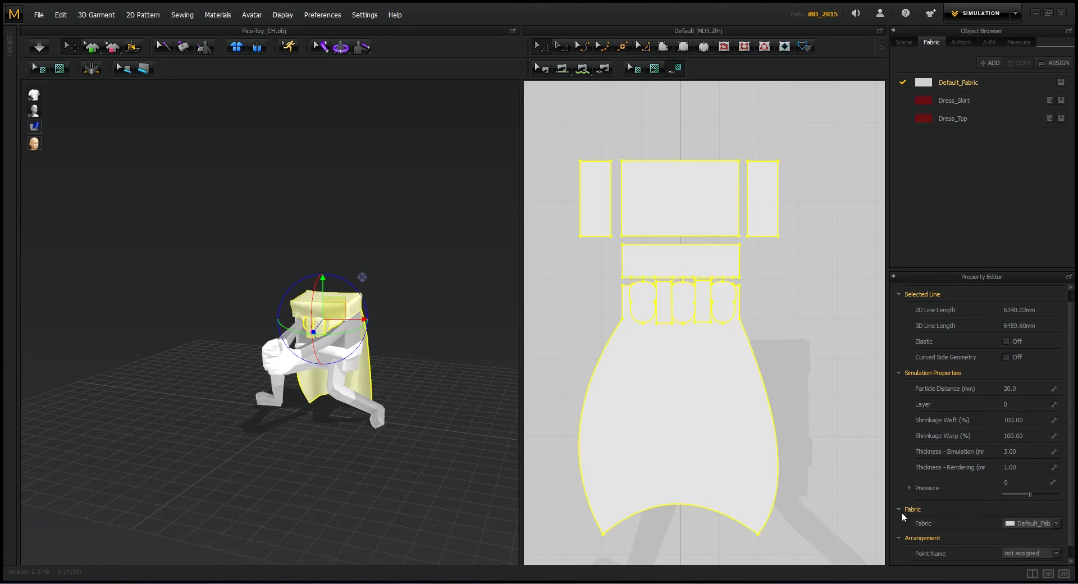
pyautogui.scroll(-1, 1032, 498)
pyautogui.click(1055, 511)
pyautogui.click(958, 481)
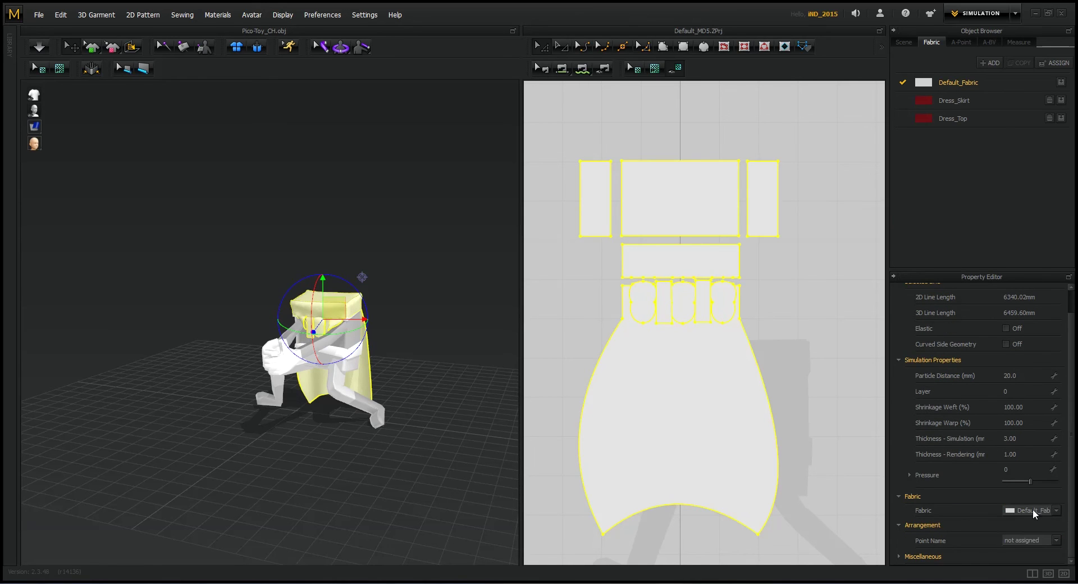
# Try the Elastic option on the outlines of all selected pattern pieces
pyautogui.scroll(1, 986, 484)
pyautogui.click(1006, 353)
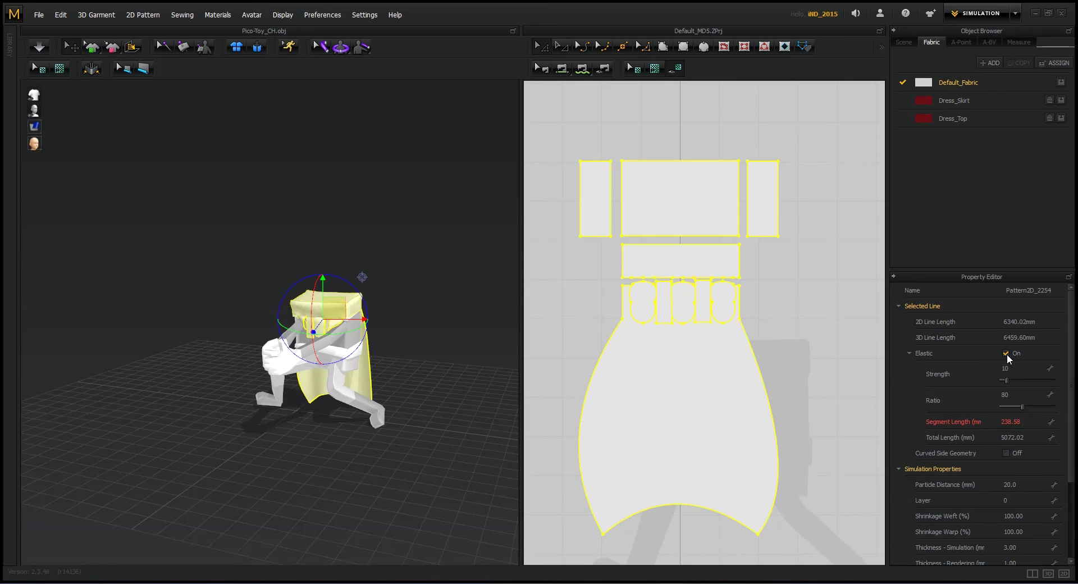
pyautogui.click(1005, 352)
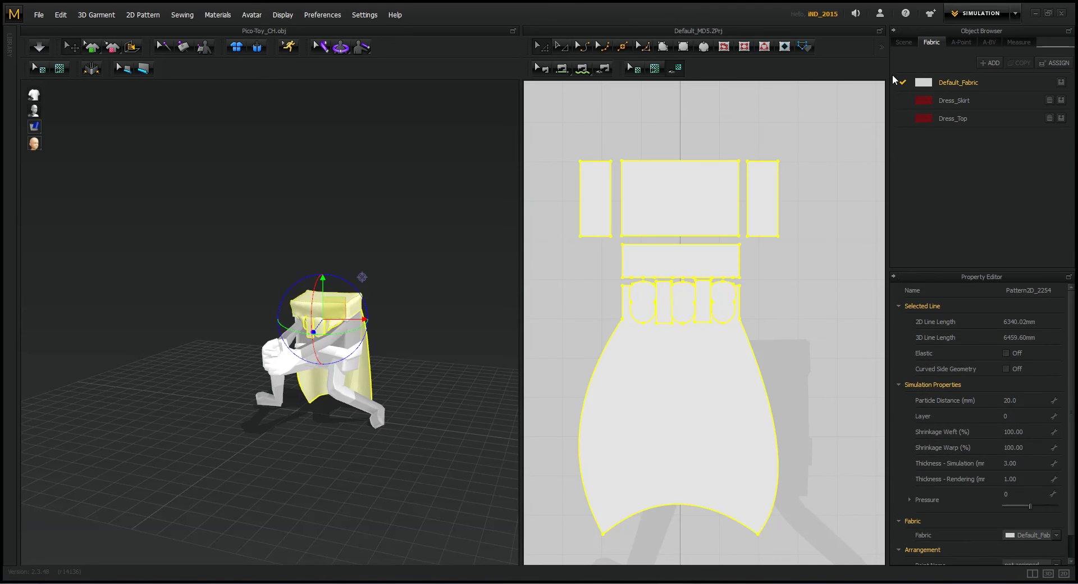
# Return the recorded animation to its first frame in Animation mode and switch back to Simulation mode
pyautogui.click(1017, 13)
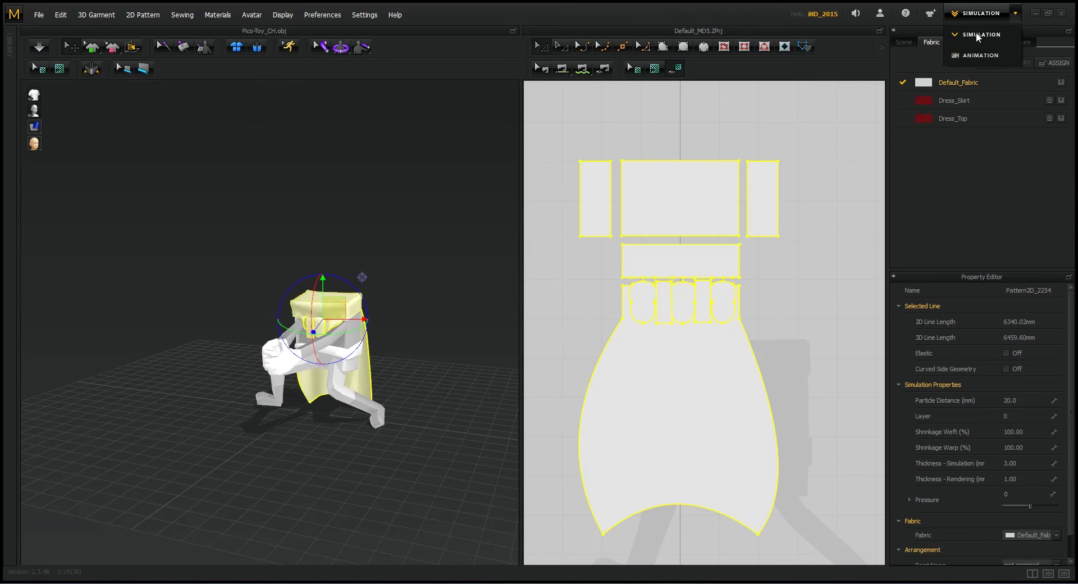
pyautogui.click(975, 54)
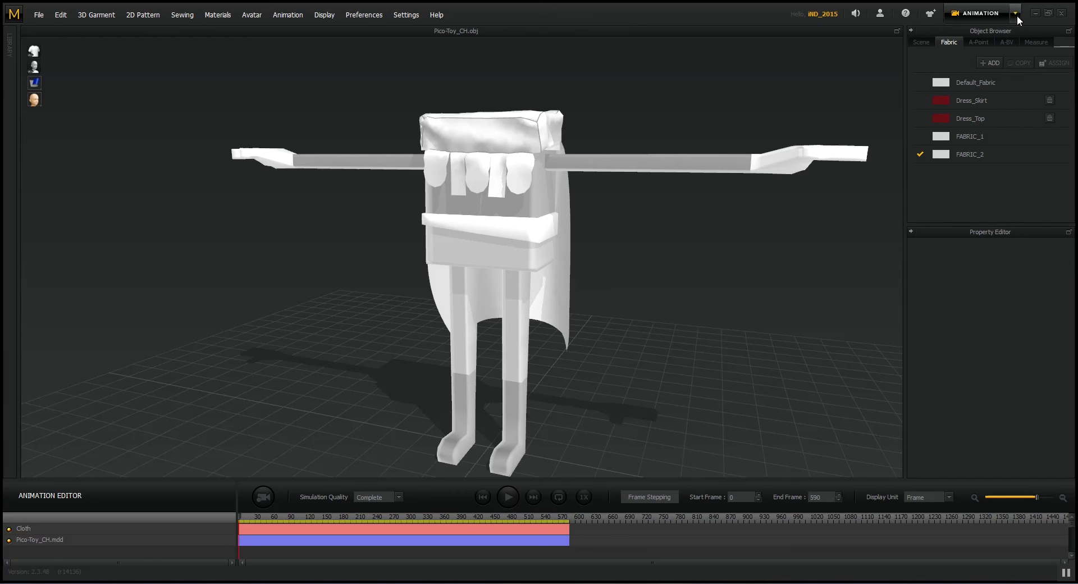
pyautogui.click(1016, 14)
pyautogui.click(992, 36)
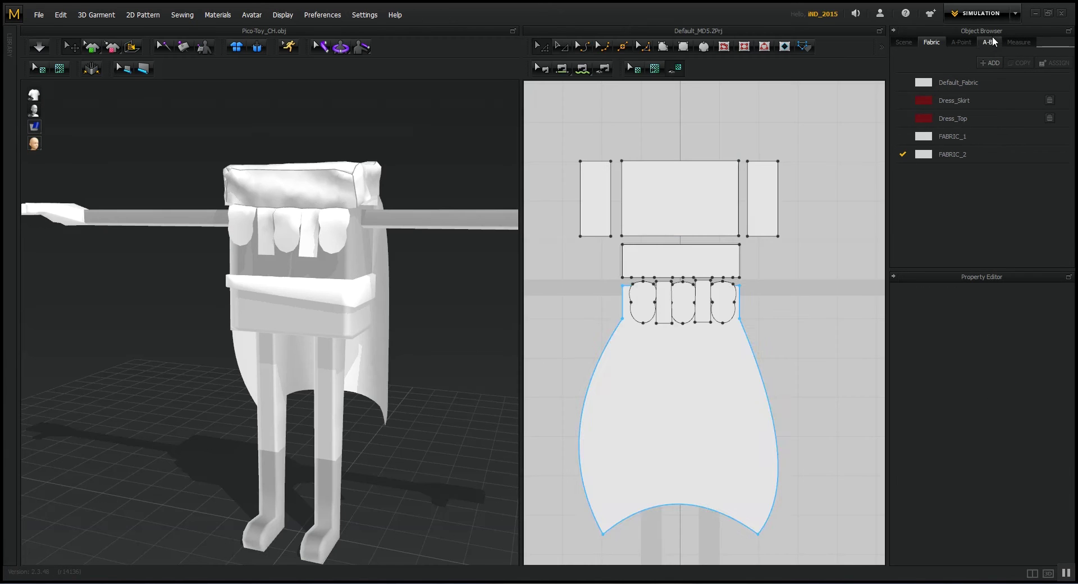
# Assign all cape pattern pieces to a new fabric and open that fabric's properties
pyautogui.moveTo(553, 133); pyautogui.dragTo(824, 559)
pyautogui.click(219, 15)
pyautogui.moveTo(224, 29)
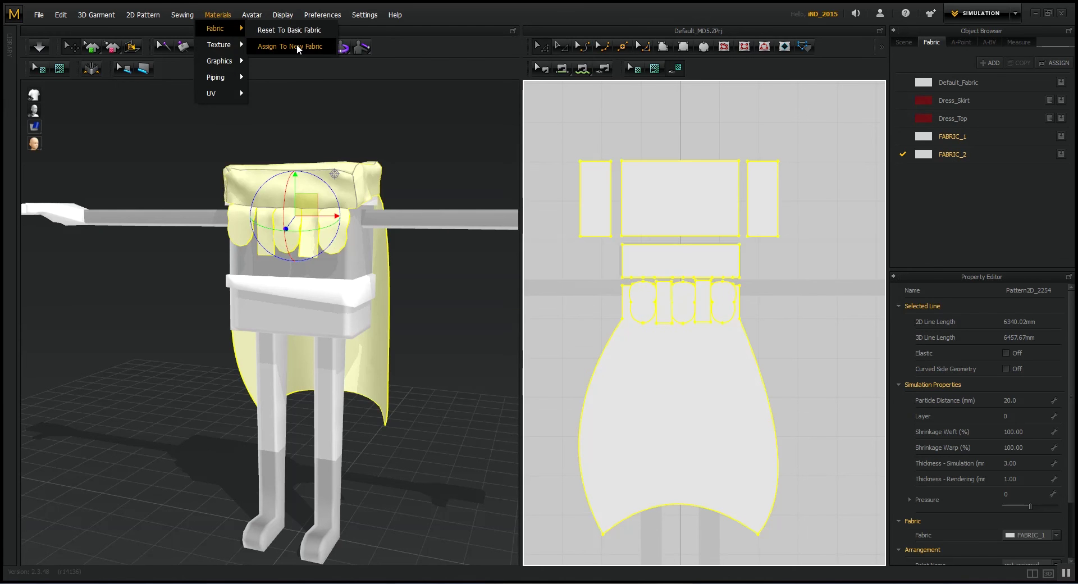
pyautogui.click(296, 45)
pyautogui.click(941, 172)
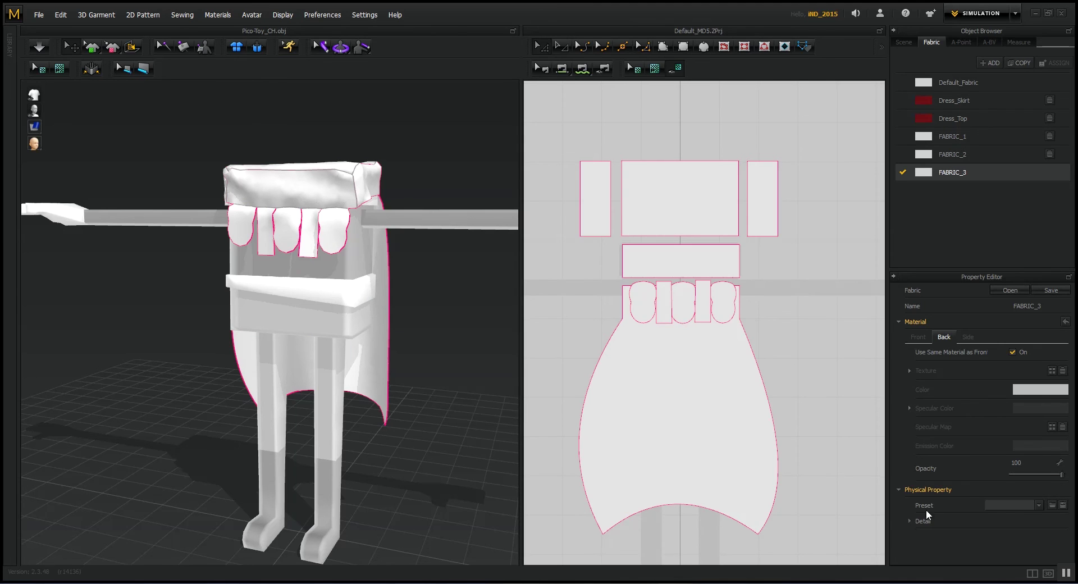
# With the simulation running, try the D_Wool_CLO_v2 physical preset on the new fabric and settle on R_Raschel_Mesh_CLO_V1
pyautogui.press('space')
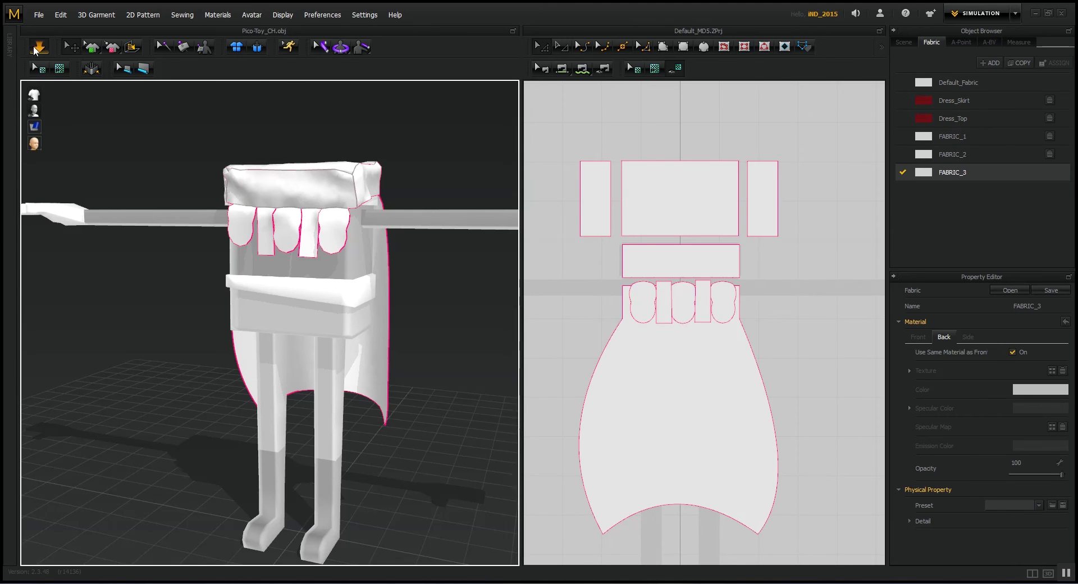
pyautogui.click(1038, 504)
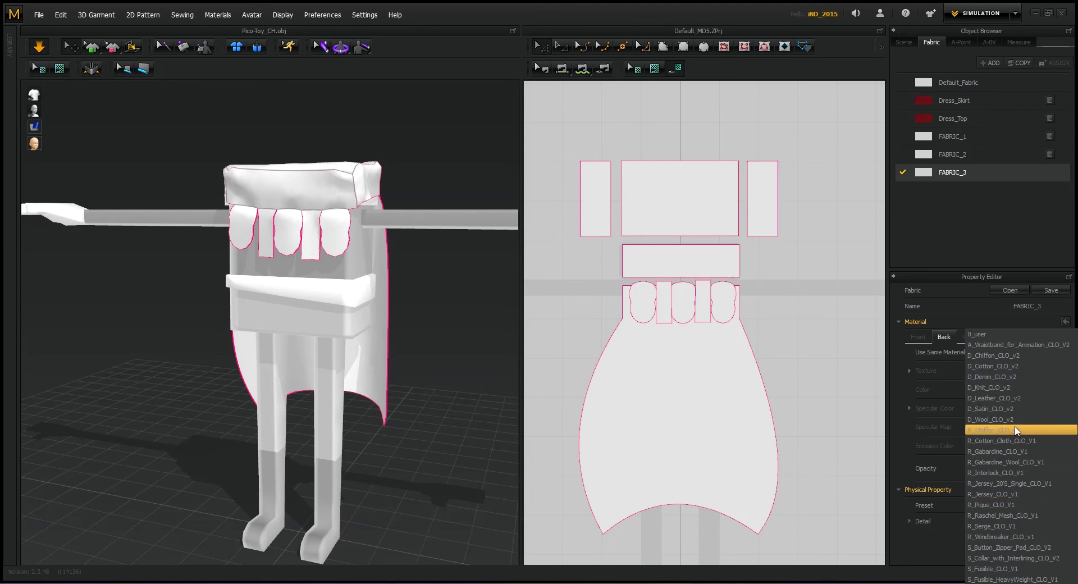
pyautogui.click(1009, 418)
pyautogui.click(1036, 503)
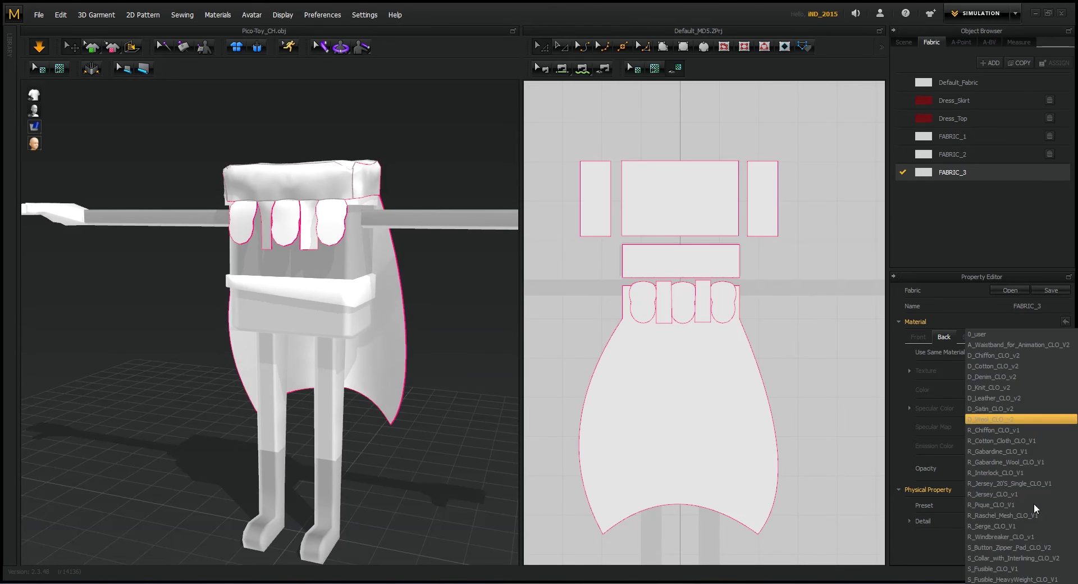
pyautogui.click(1015, 504)
pyautogui.click(1036, 504)
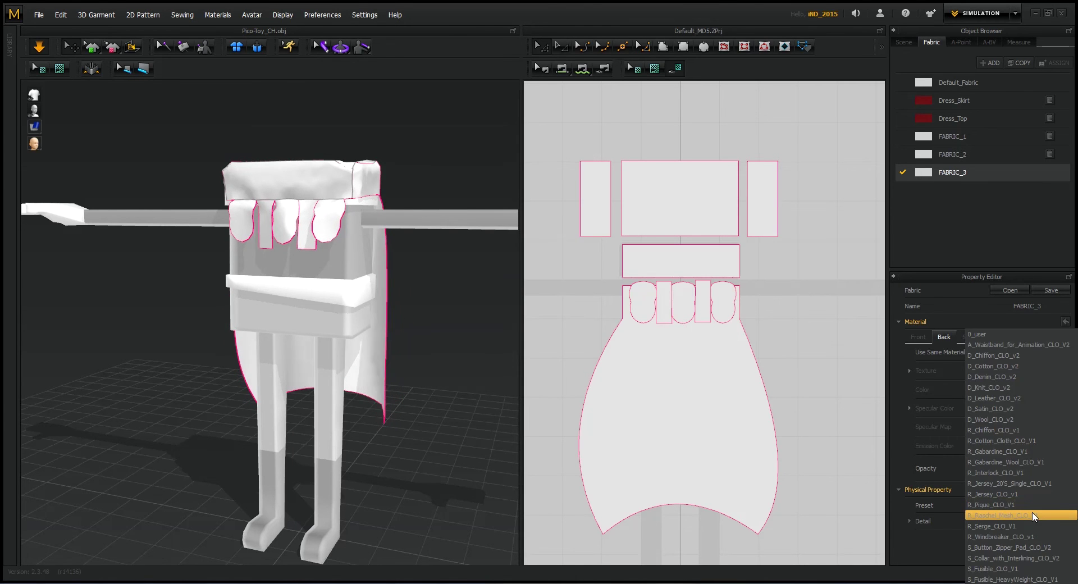
pyautogui.click(1031, 512)
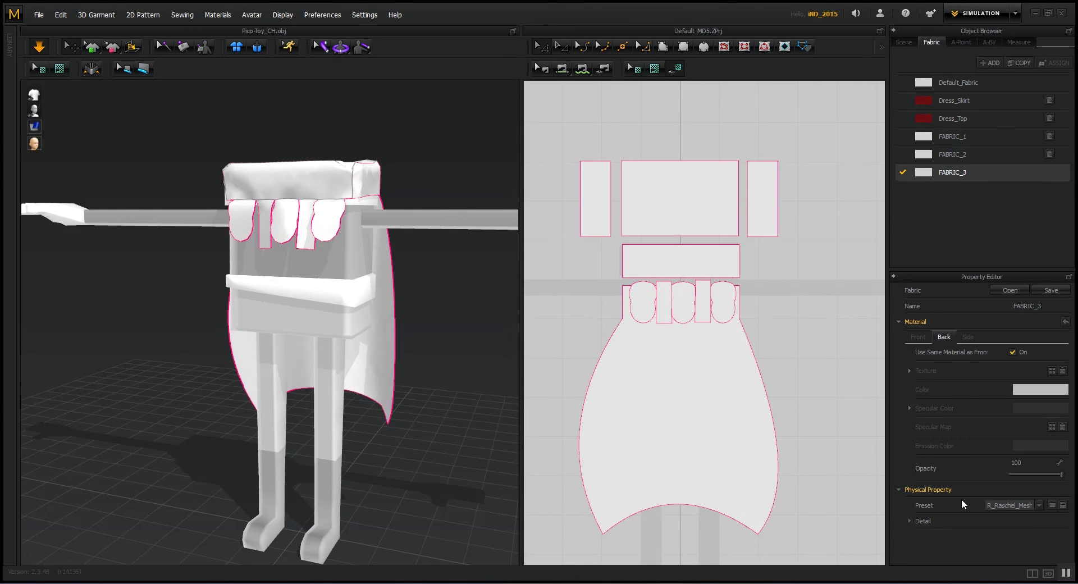
# Expand the fabric's detailed physical properties and raise Density to 47
pyautogui.click(908, 520)
pyautogui.scroll(-5, 947, 522)
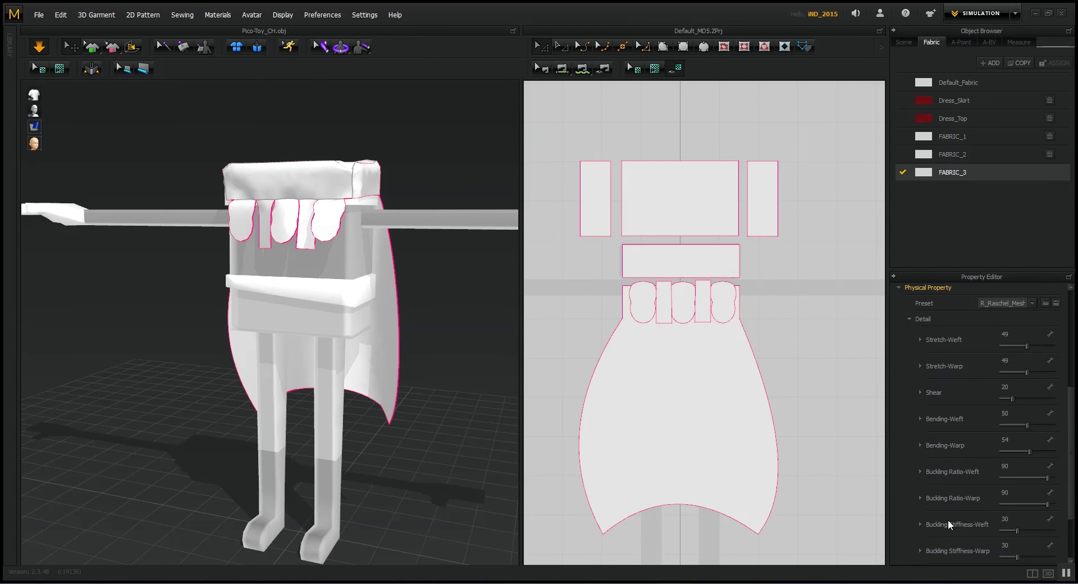
pyautogui.moveTo(1016, 530); pyautogui.dragTo(1026, 531)
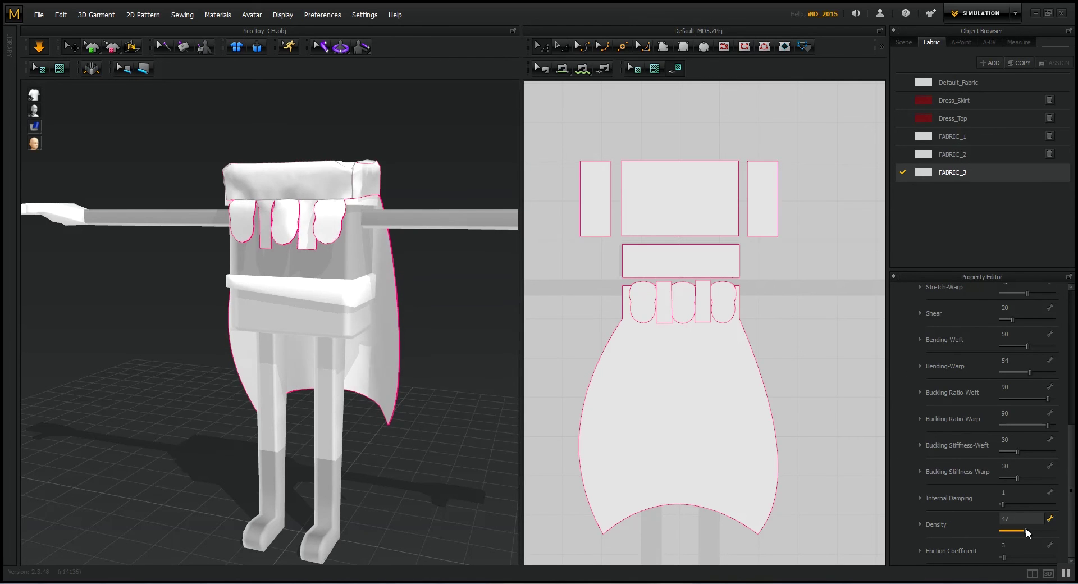
# Set the new fabric's Stretch-Warp to 9, Stretch-Weft to 29 and Friction Coefficient to 44
pyautogui.scroll(1, 1035, 425)
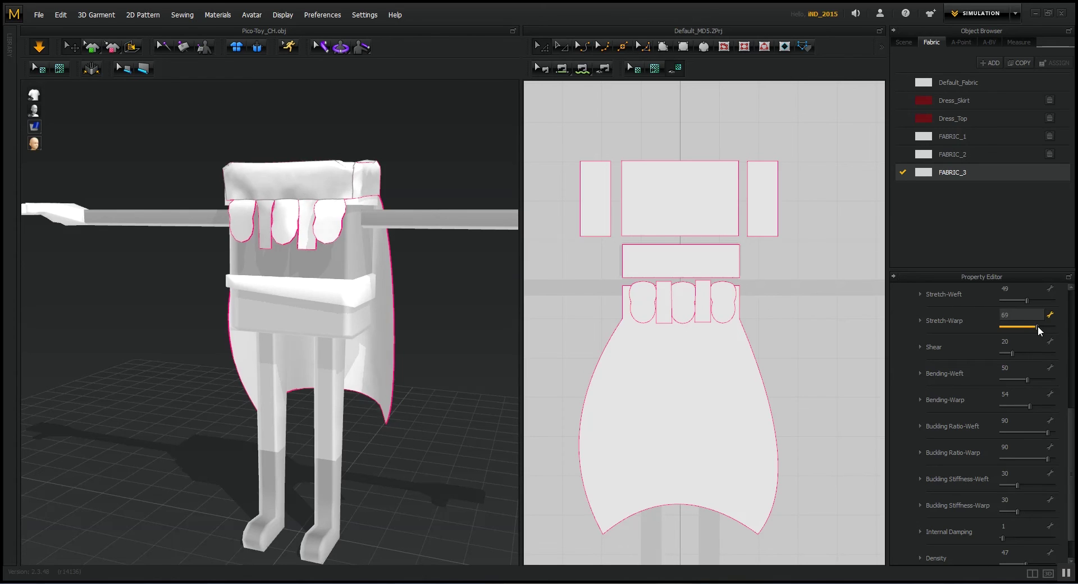
pyautogui.moveTo(1035, 325); pyautogui.dragTo(1015, 335)
pyautogui.scroll(1, 1005, 340)
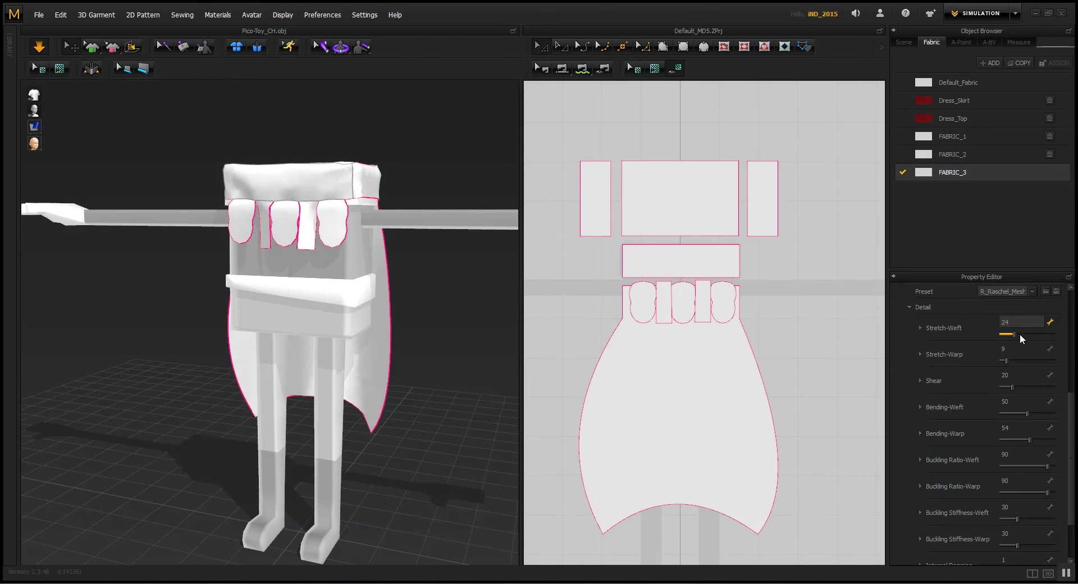
pyautogui.scroll(-2, 1027, 364)
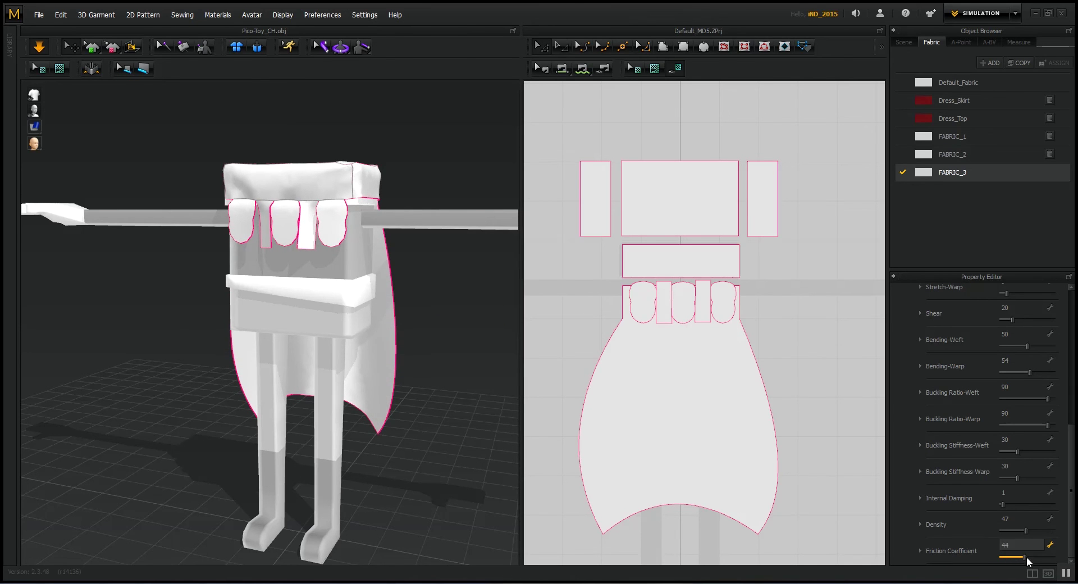
pyautogui.scroll(8, 961, 359)
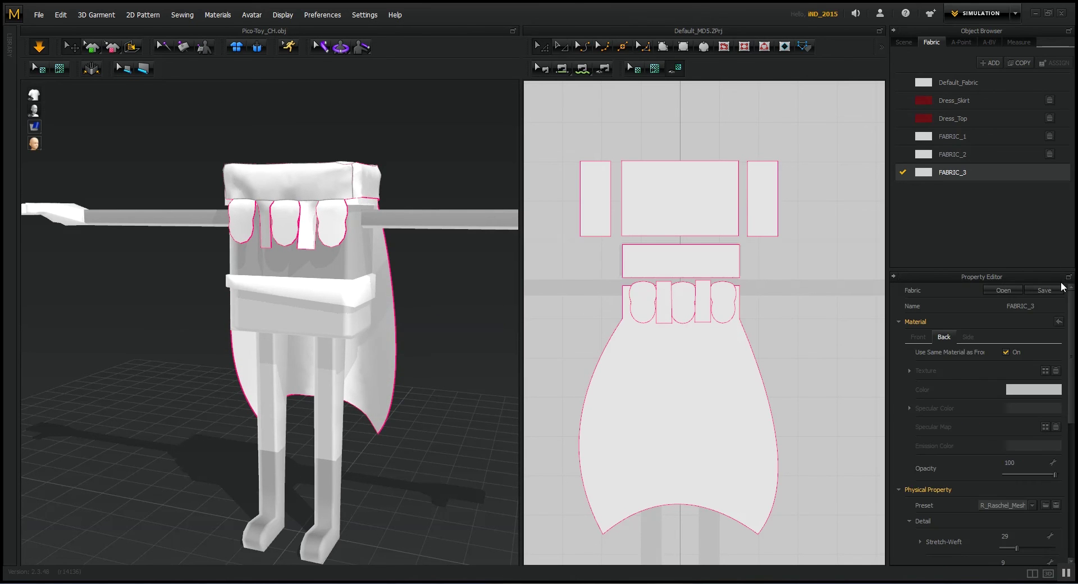
# Switch to Animation mode and record the cape's cloth simulation with the adjusted fabric
pyautogui.click(1013, 14)
pyautogui.click(975, 51)
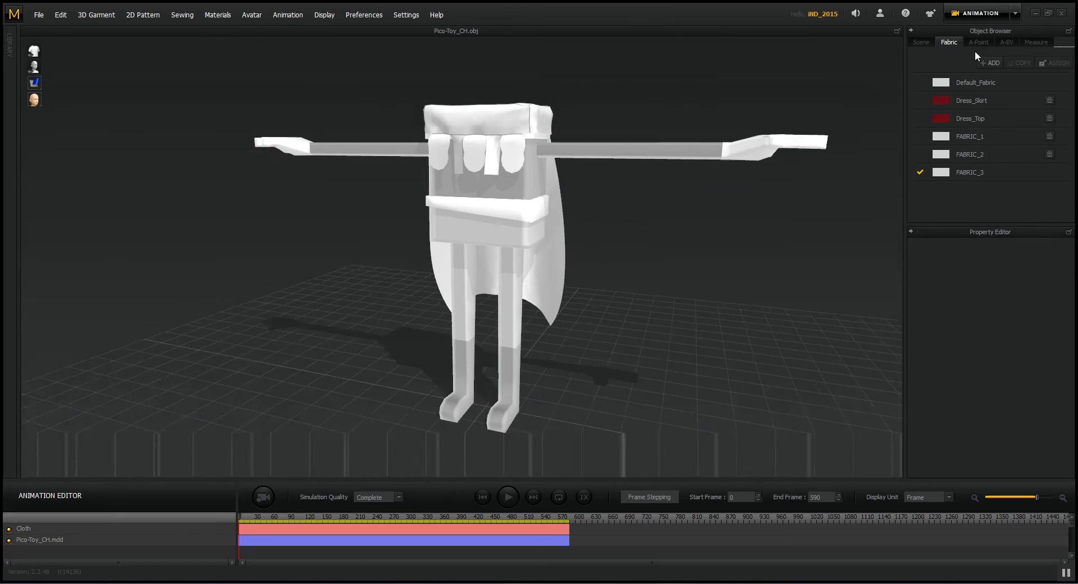
pyautogui.click(264, 498)
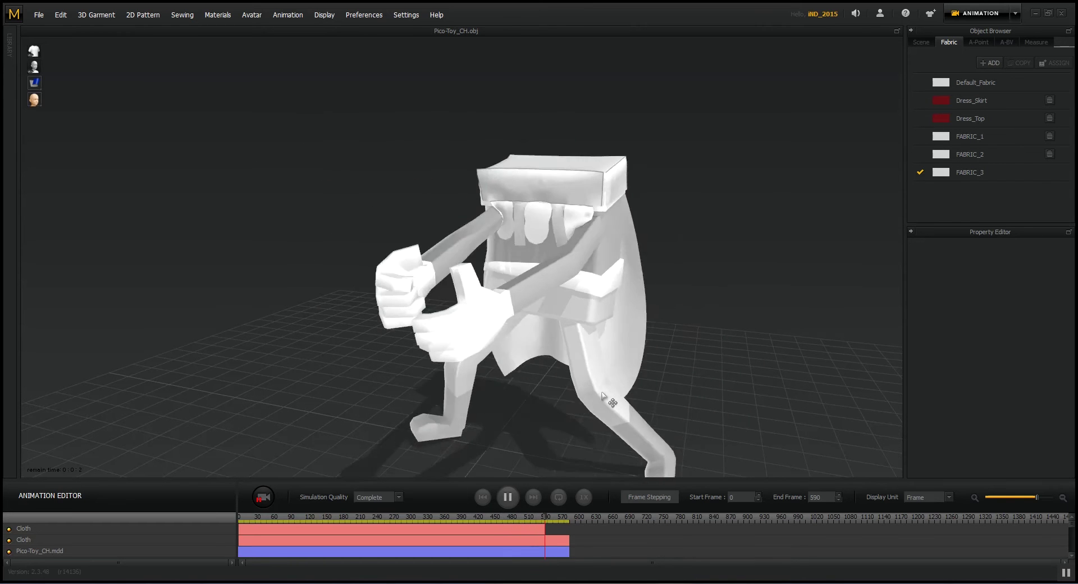
# Disable the newest cloth track, play part of the earlier recording for comparison, and re-enable the track
pyautogui.click(16, 528)
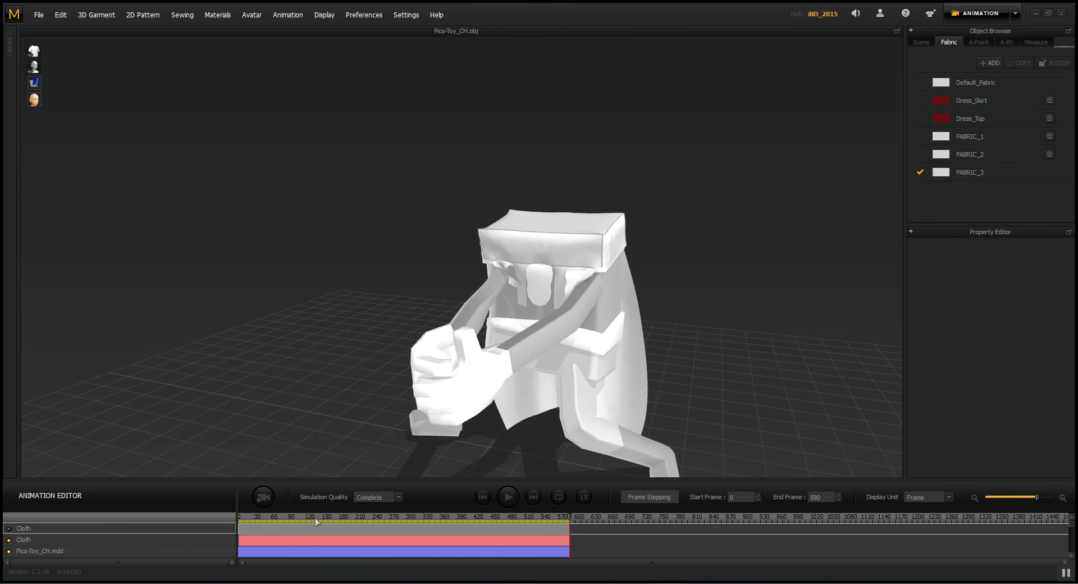
pyautogui.click(314, 518)
pyautogui.click(507, 497)
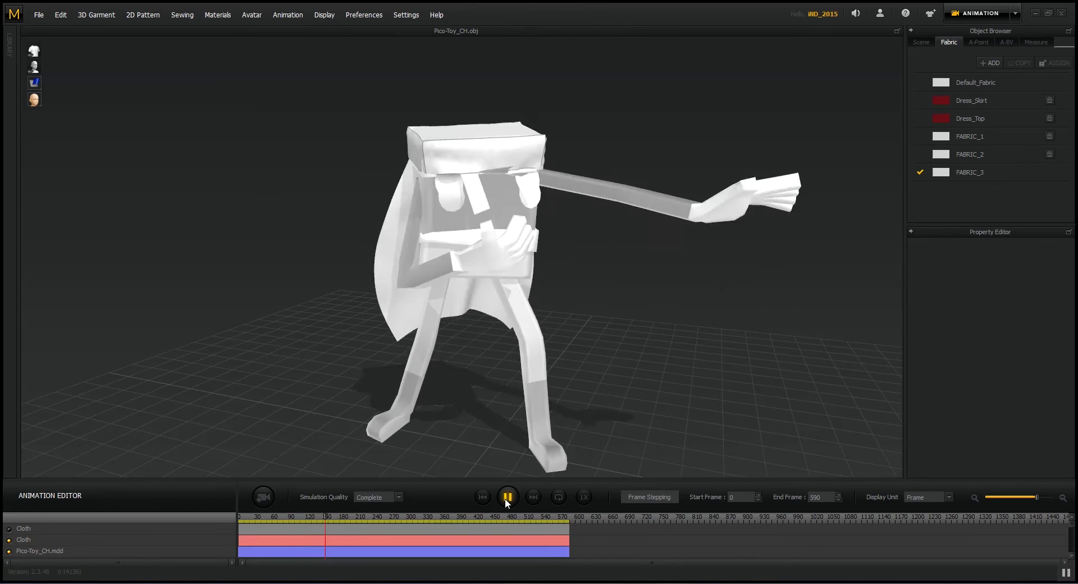
pyautogui.click(504, 497)
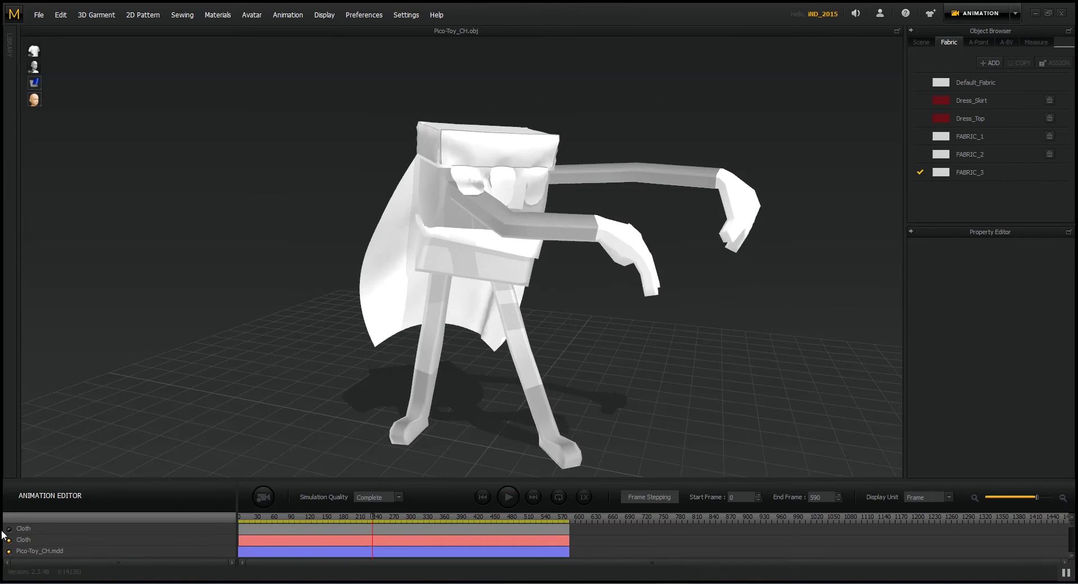
pyautogui.click(16, 530)
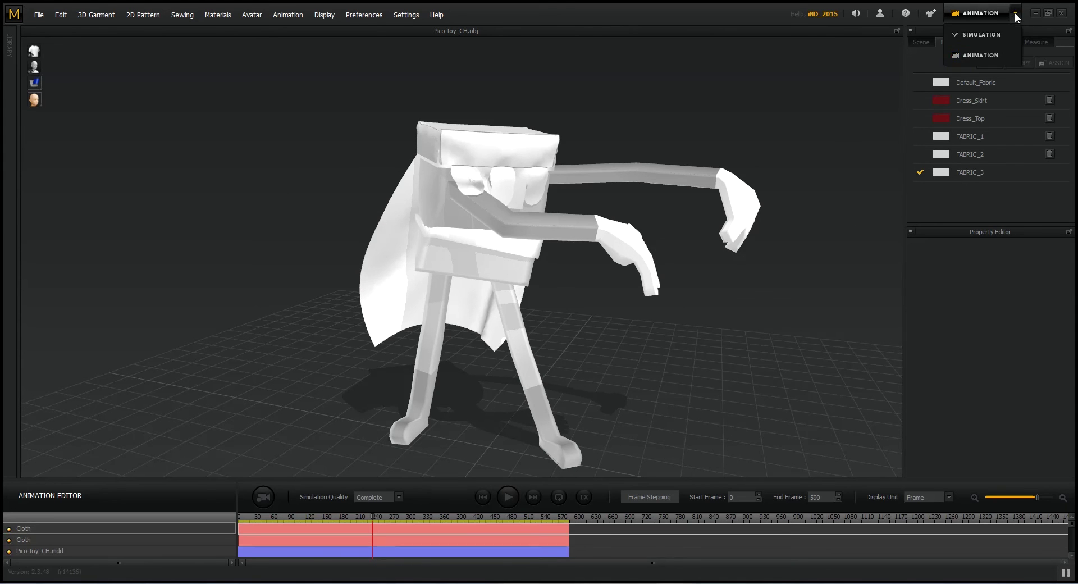
# Return the animation to its first frame and switch back to Simulation mode
pyautogui.click(382, 516)
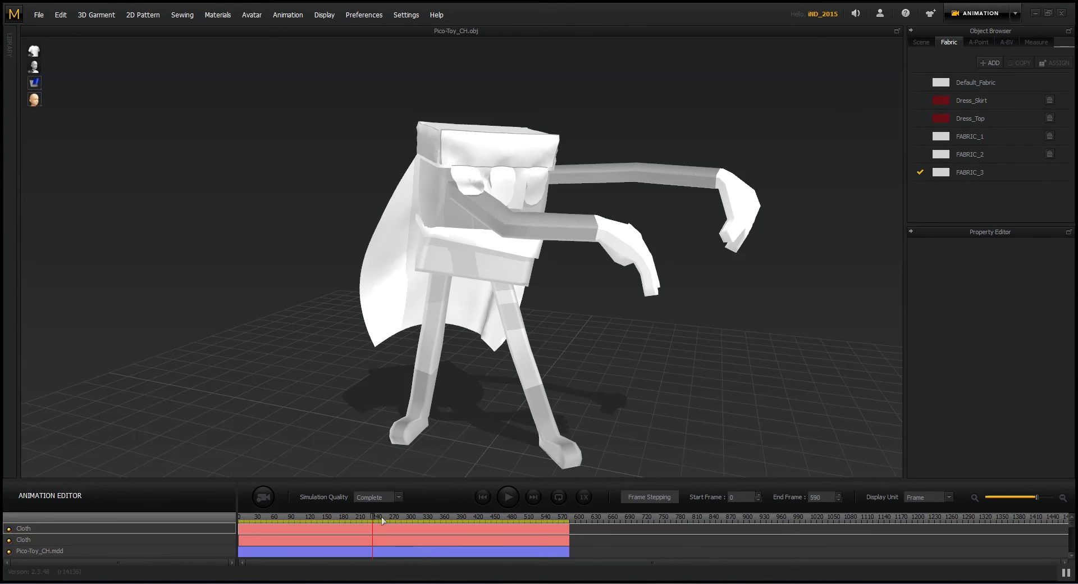
pyautogui.click(480, 497)
pyautogui.click(1015, 12)
pyautogui.click(992, 32)
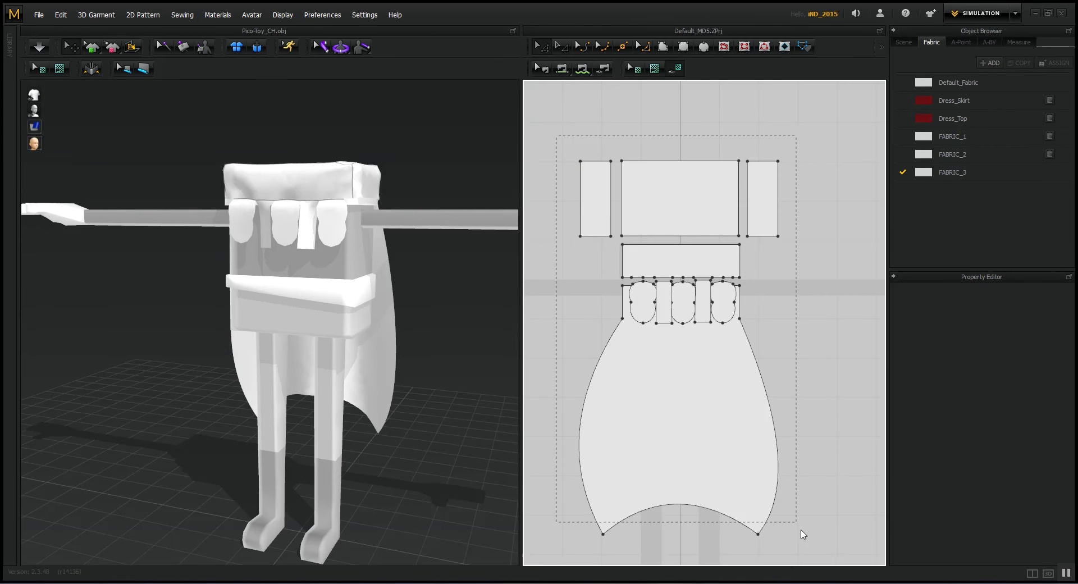
# Assign the Dress_Skirt fabric to all cape pattern pieces and simulate the drape
pyautogui.hotkey('ctrl', 'a')
pyautogui.click(1055, 535)
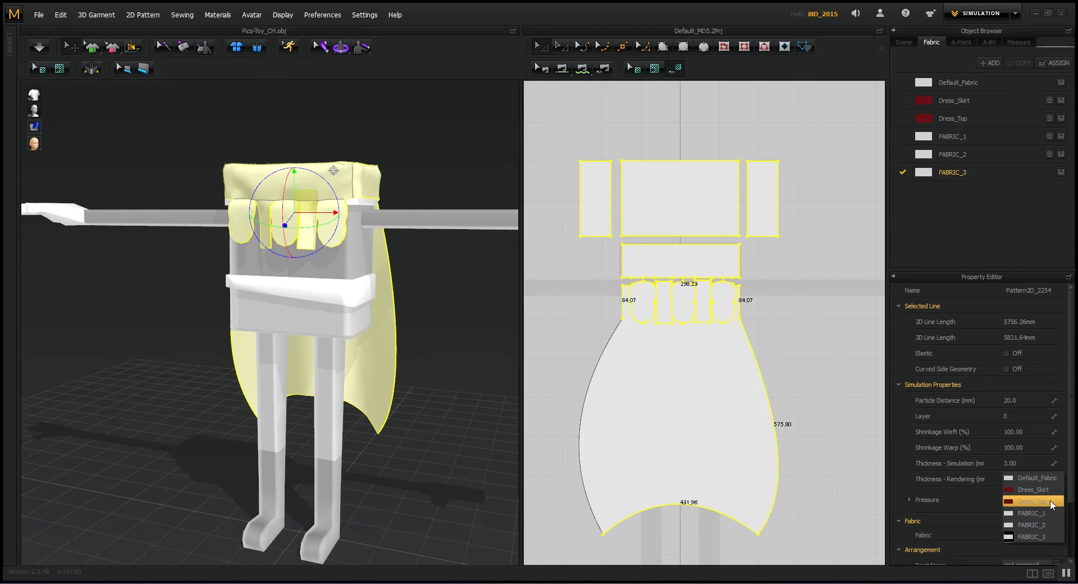
pyautogui.click(1046, 490)
pyautogui.click(38, 47)
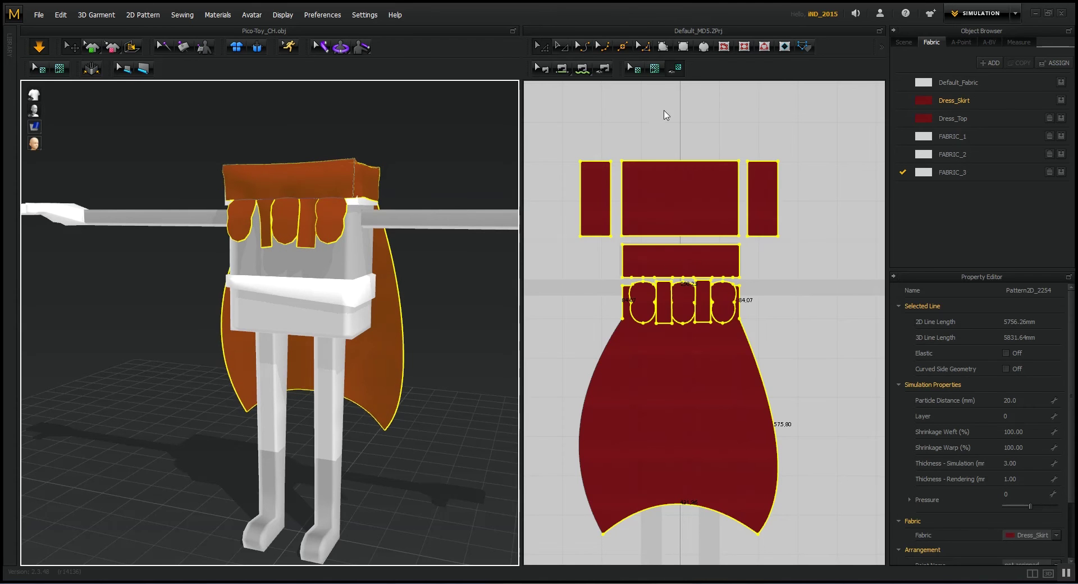
# Switch to Animation mode, enlarge the Animation Editor and record the simulation with the Dress_Skirt fabric
pyautogui.click(1015, 13)
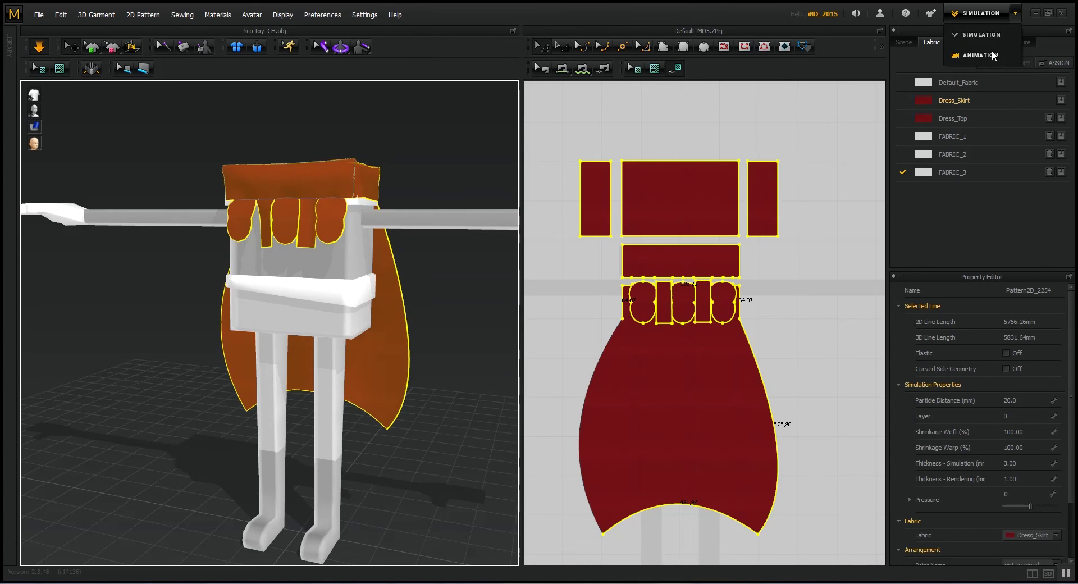
pyautogui.click(995, 53)
pyautogui.moveTo(396, 479); pyautogui.dragTo(395, 401)
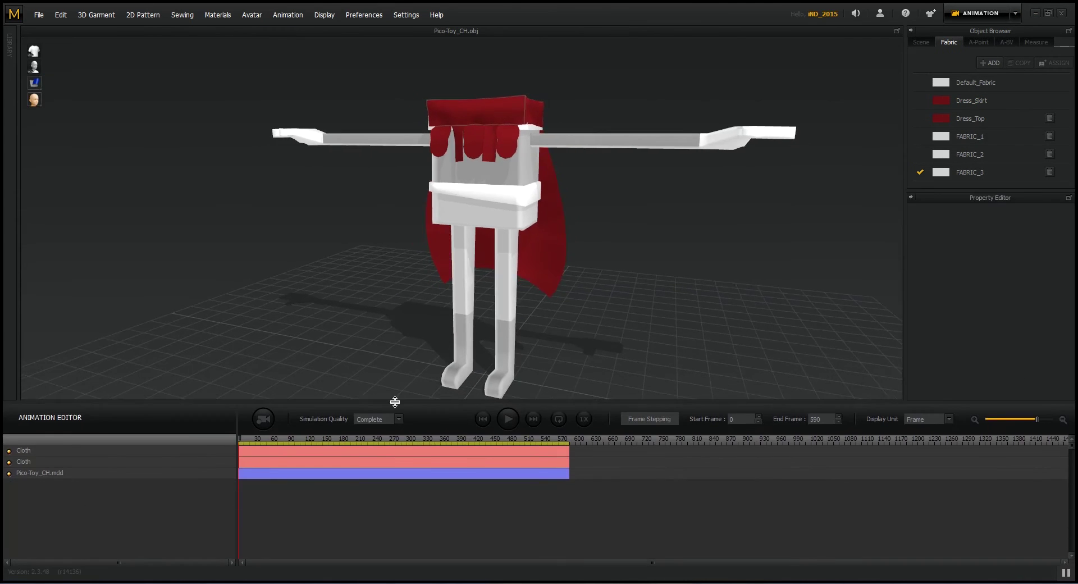
pyautogui.click(264, 418)
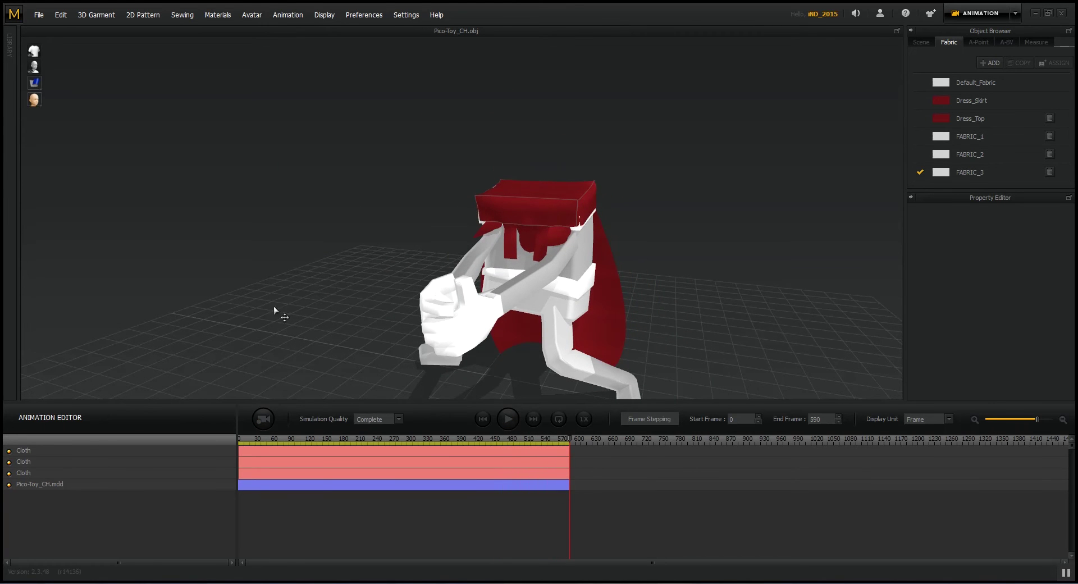
# Reset the newly recorded animation to its first frame and go back to Simulation mode
pyautogui.click(1015, 13)
pyautogui.click(988, 33)
pyautogui.click(1016, 13)
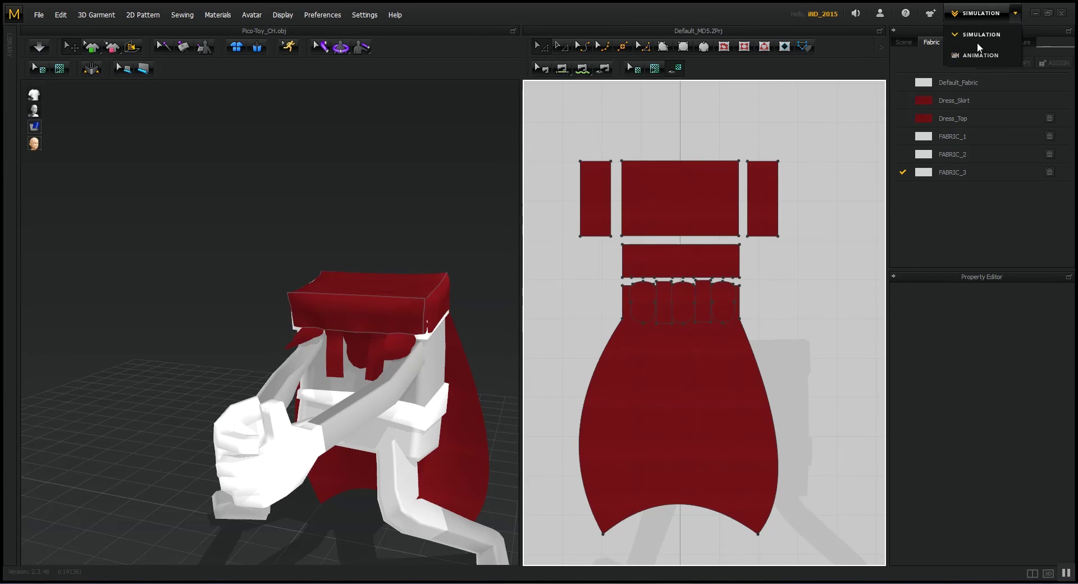
pyautogui.click(979, 54)
pyautogui.click(482, 419)
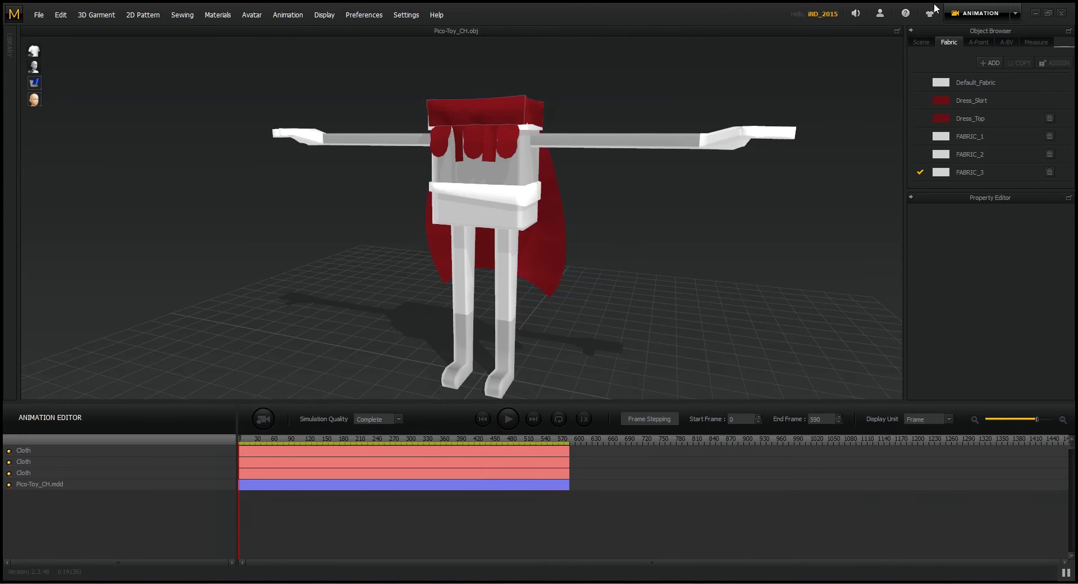
pyautogui.click(1014, 13)
pyautogui.click(987, 34)
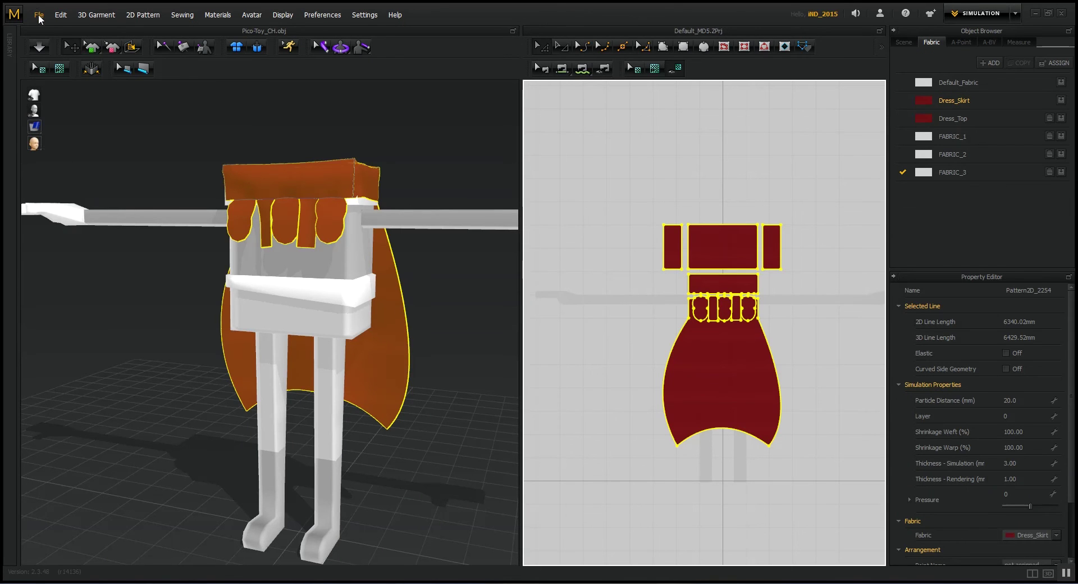
# Open the test garment file without saving the current project, and switch to Animation mode and back to Simulation mode
pyautogui.click(39, 14)
pyautogui.click(122, 46)
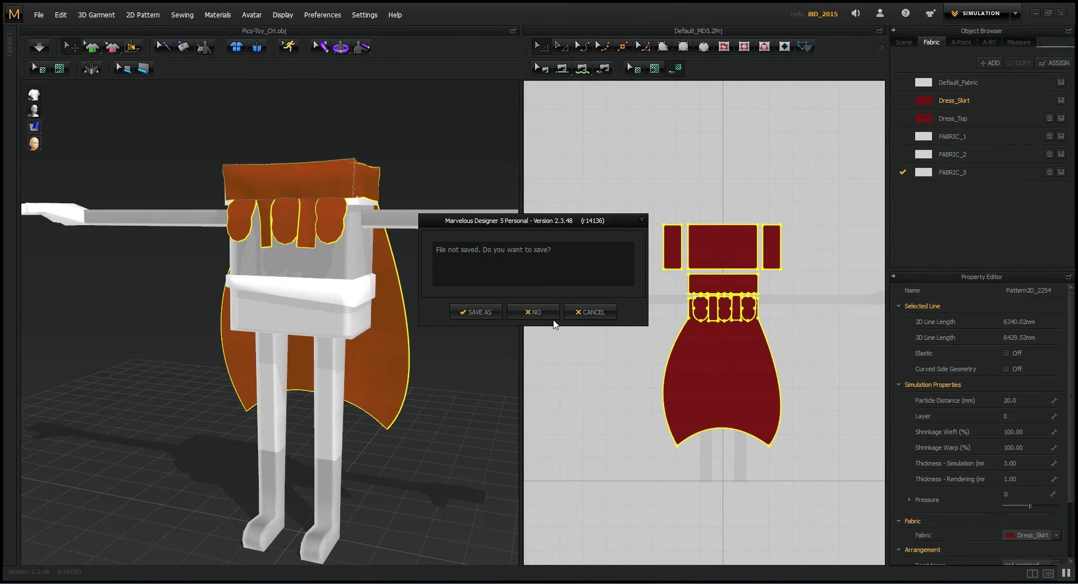
pyautogui.click(531, 311)
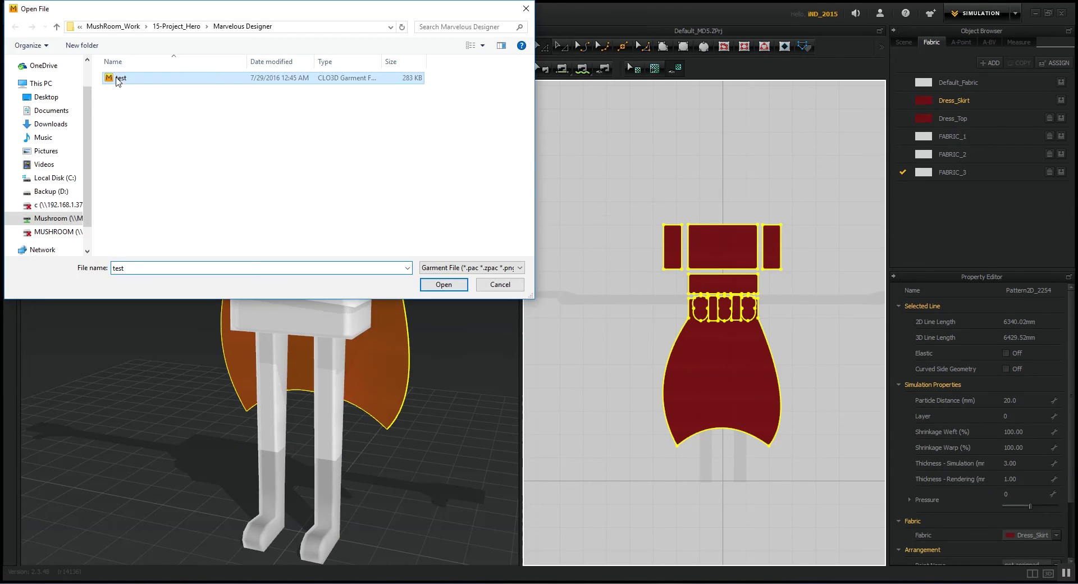
pyautogui.doubleClick(118, 79)
pyautogui.click(513, 294)
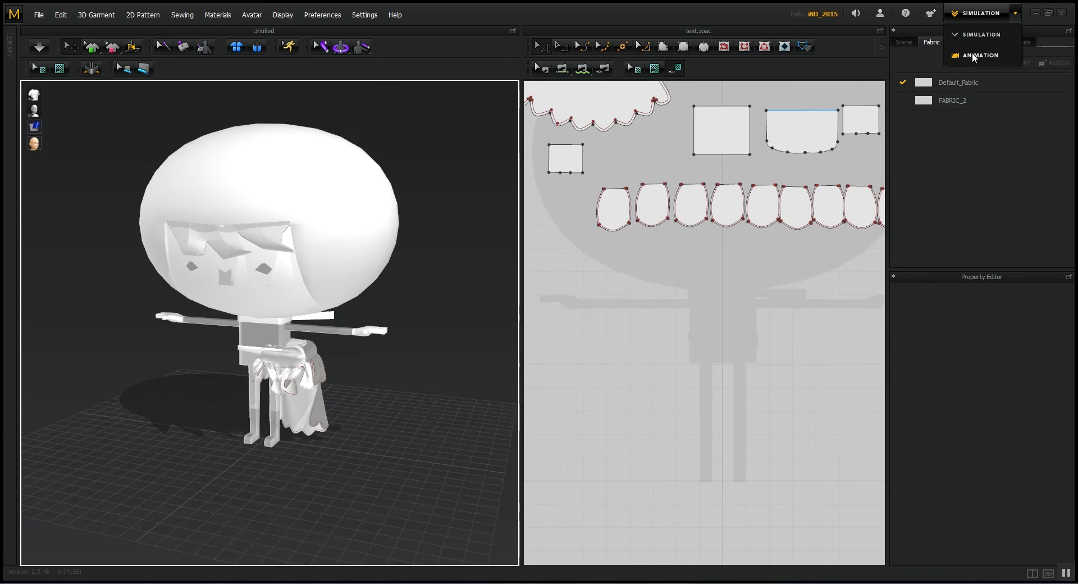
pyautogui.click(977, 55)
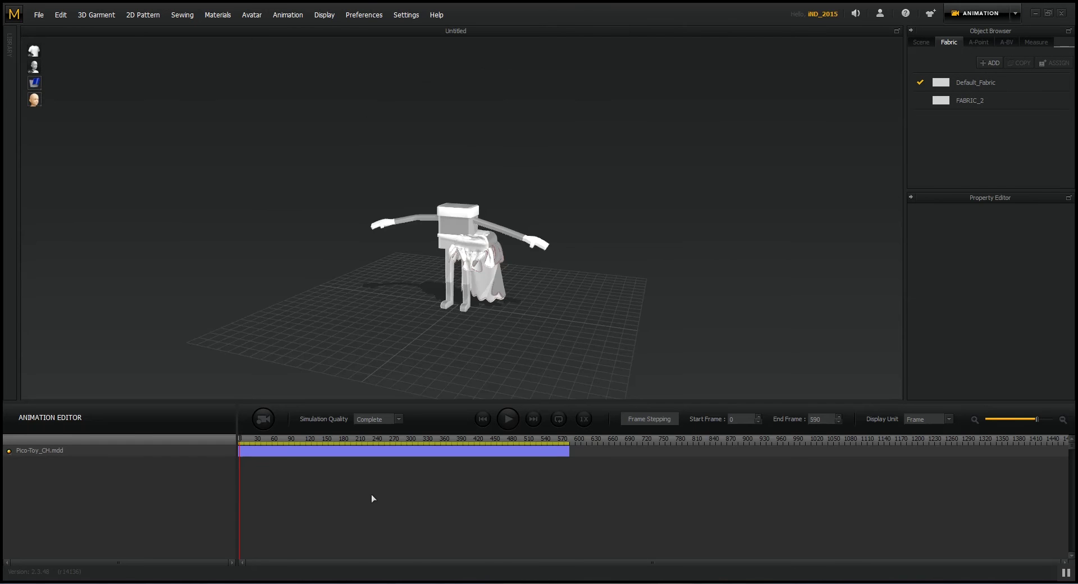
pyautogui.click(993, 31)
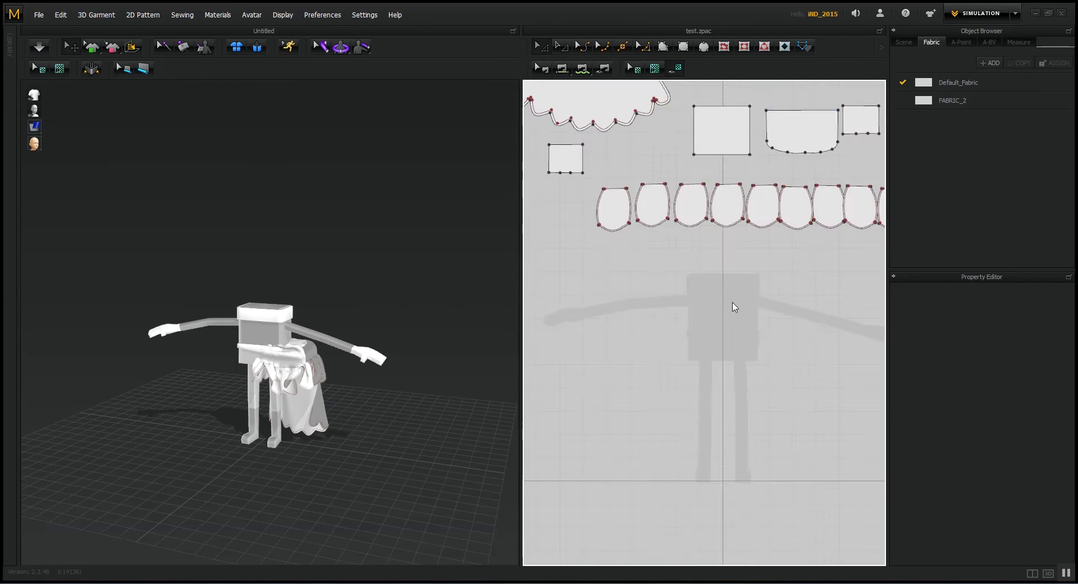
# In the front view, select all pieces of the loaded garment and move them sideways and up onto the character's torso
pyautogui.moveTo(866, 431); pyautogui.dragTo(869, 433)
pyautogui.moveTo(755, 367); pyautogui.dragTo(816, 374, button='middle')
pyautogui.scroll(3, 356, 376)
pyautogui.moveTo(493, 482); pyautogui.dragTo(367, 212)
pyautogui.rightClick(369, 215)
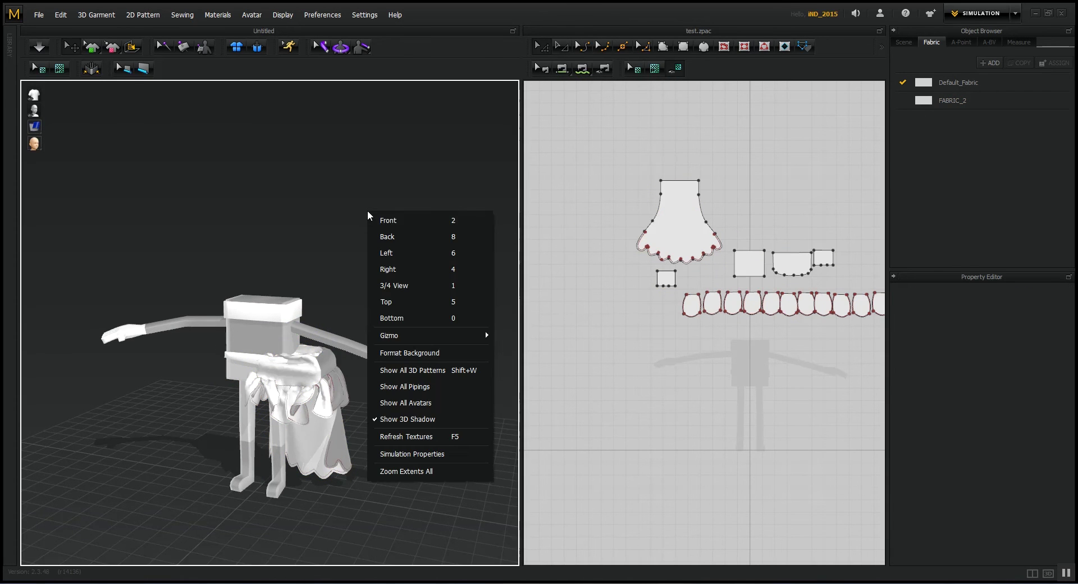
pyautogui.click(393, 227)
pyautogui.hotkey('ctrl', 'a')
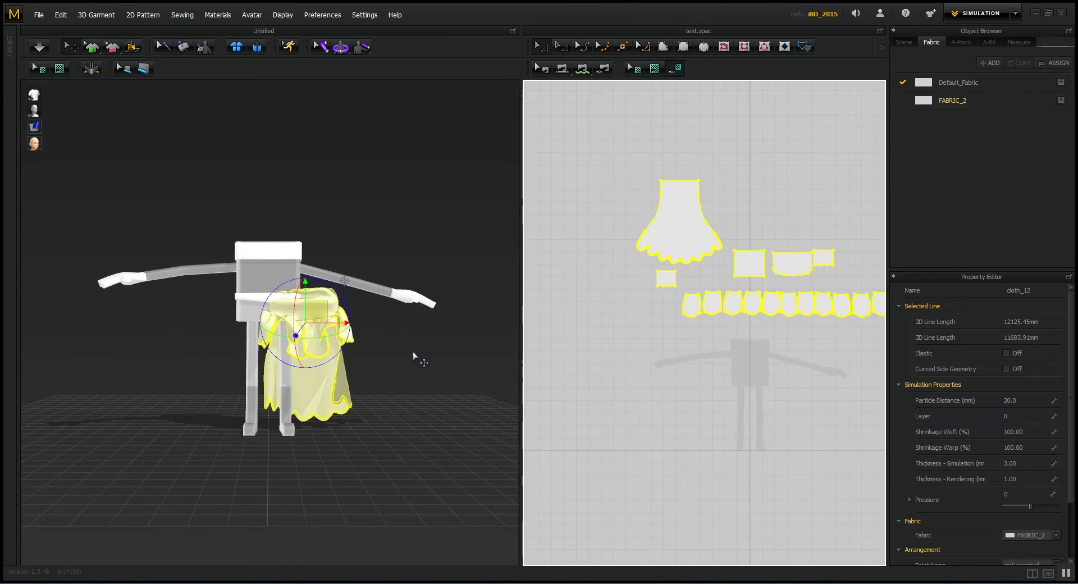
pyautogui.moveTo(346, 323); pyautogui.dragTo(310, 323)
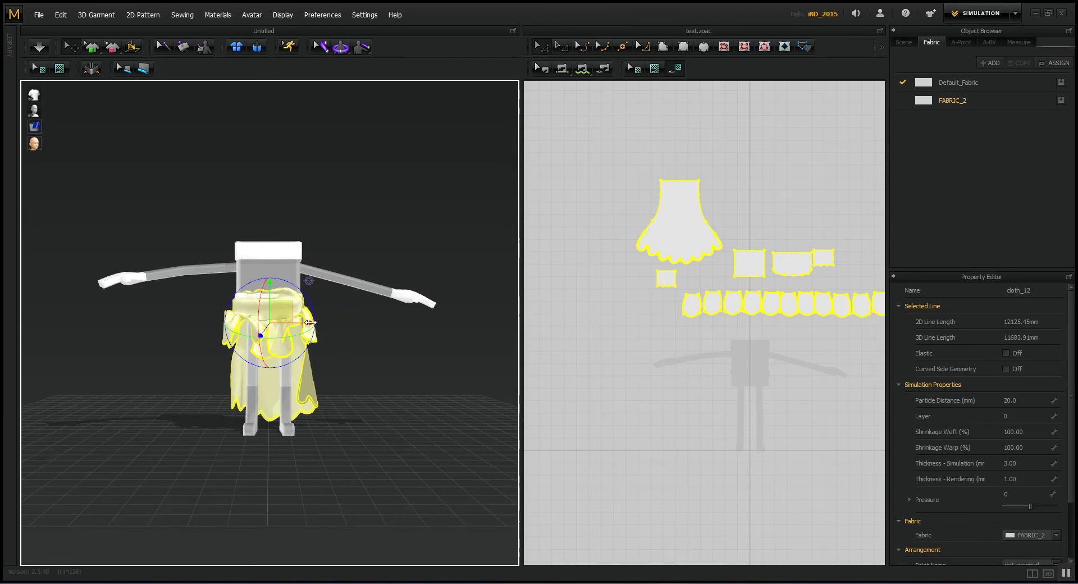
pyautogui.moveTo(272, 275); pyautogui.dragTo(274, 230)
# From the right view, select the whole garment and shift it slightly along its depth to fit the body
pyautogui.rightClick(361, 304)
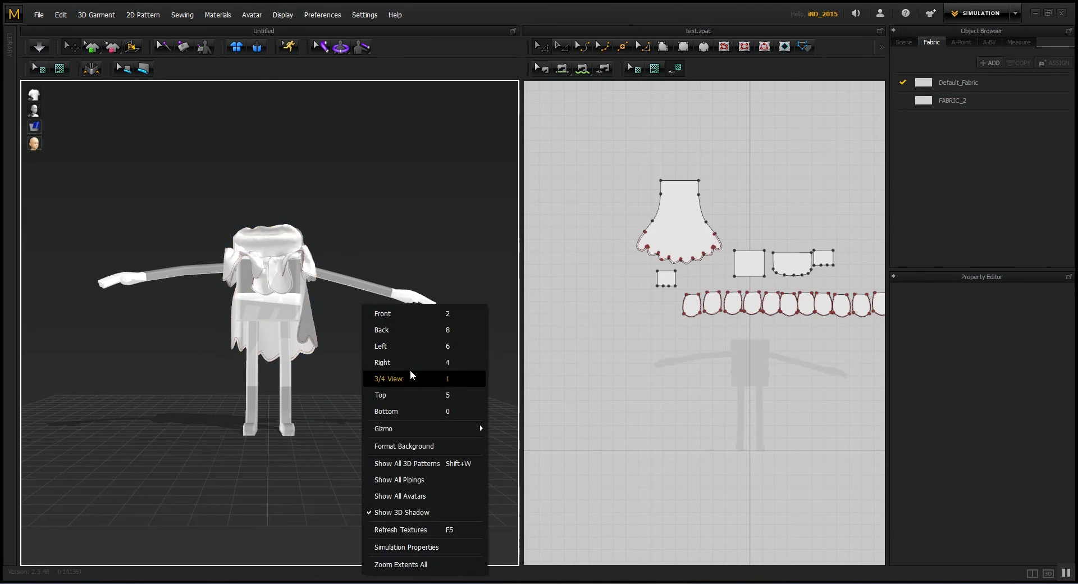
pyautogui.click(410, 360)
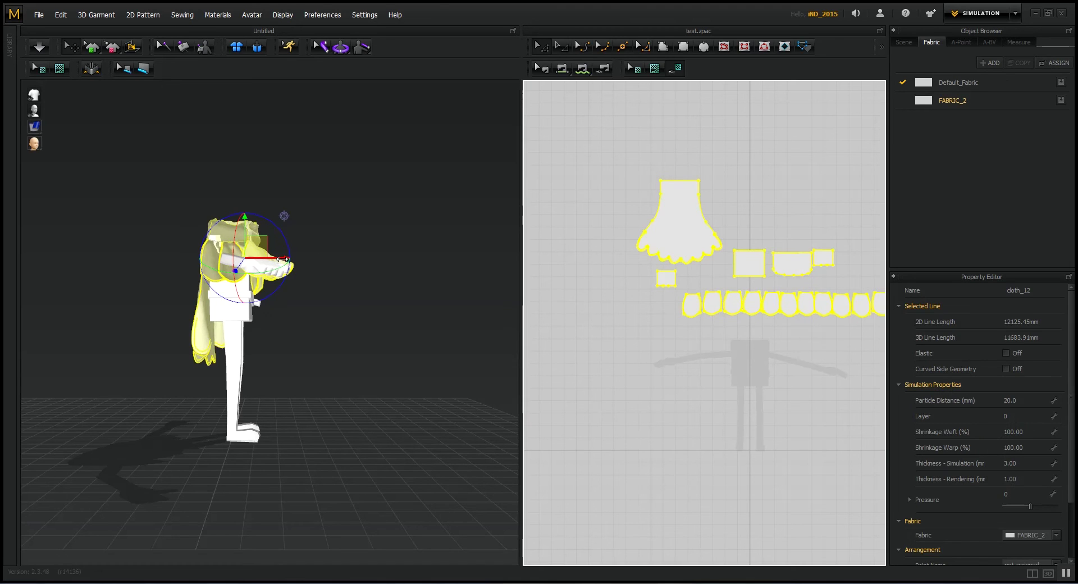
pyautogui.click(281, 258)
pyautogui.moveTo(281, 258); pyautogui.dragTo(279, 258)
# Rotate the upper petal-shaped piece at the character's left shoulder outward above the arm
pyautogui.moveTo(404, 339); pyautogui.dragTo(268, 354, button='right')
pyautogui.moveTo(333, 257); pyautogui.dragTo(321, 340, button='middle')
pyautogui.scroll(3, 413, 307)
pyautogui.click(654, 426)
pyautogui.moveTo(414, 287); pyautogui.dragTo(346, 304, button='right')
pyautogui.click(355, 362)
pyautogui.moveTo(376, 358); pyautogui.dragTo(344, 337, button='right')
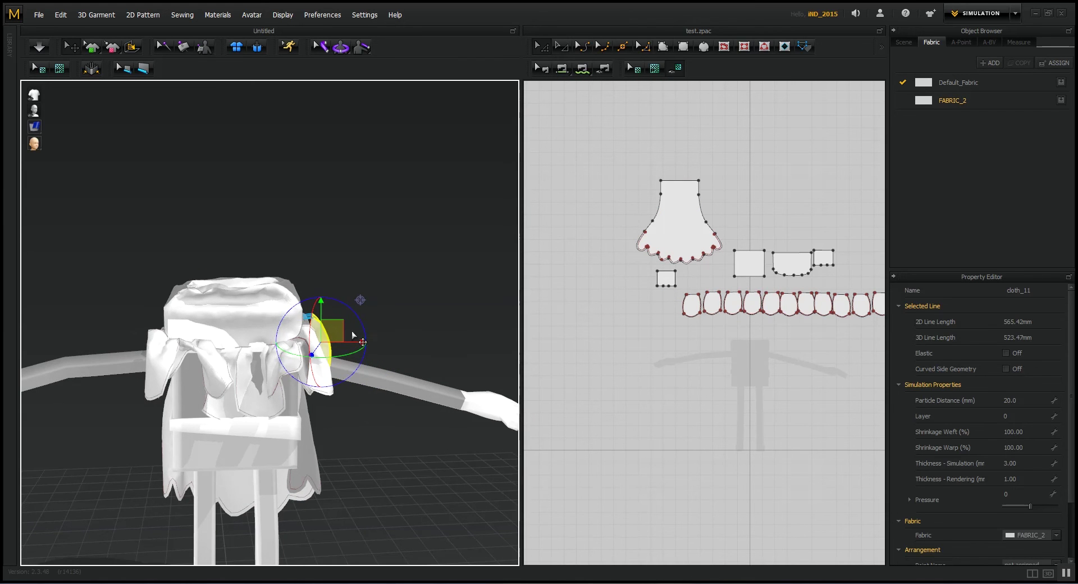
# Rotate and position the two petal-shaped pieces at the character's right shoulder outward, clear of the arm
pyautogui.moveTo(192, 406); pyautogui.dragTo(220, 430, button='right')
pyautogui.click(126, 362)
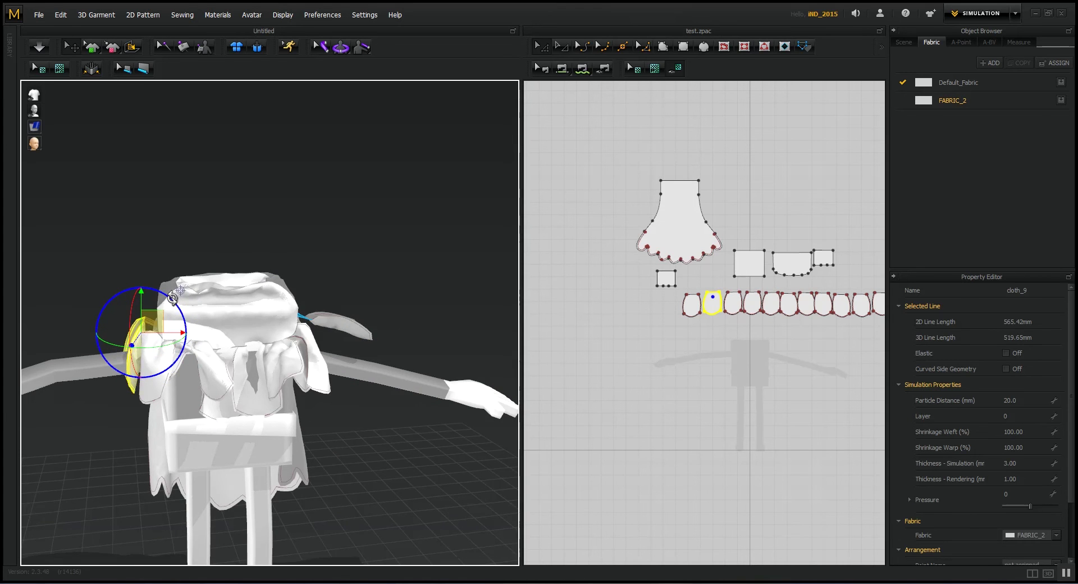
pyautogui.moveTo(195, 362); pyautogui.dragTo(282, 410, button='right')
pyautogui.click(147, 398)
pyautogui.moveTo(196, 423); pyautogui.dragTo(322, 454, button='right')
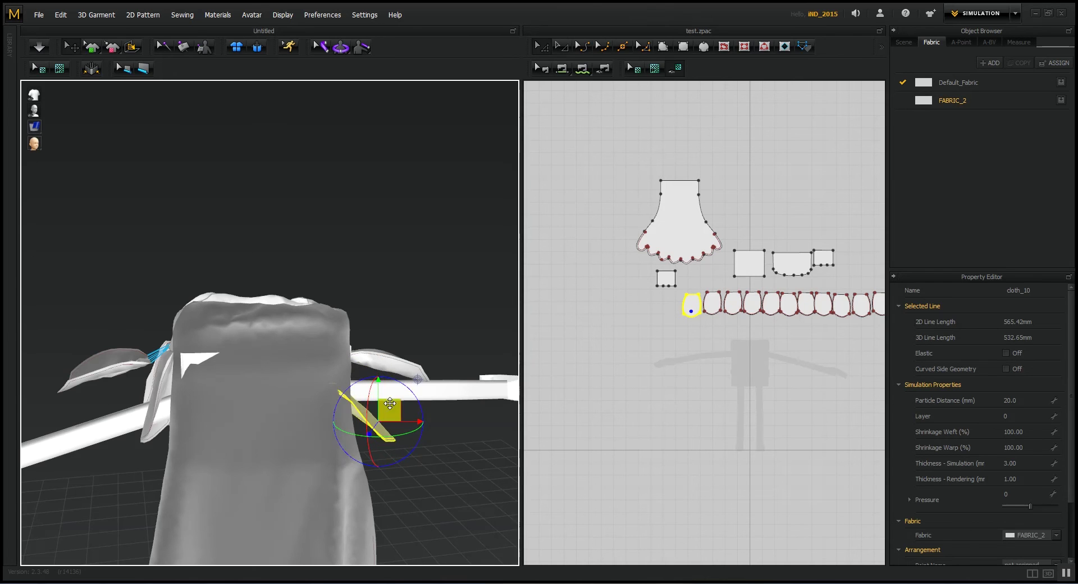
pyautogui.moveTo(412, 382); pyautogui.dragTo(196, 393, button='right')
pyautogui.moveTo(157, 379); pyautogui.dragTo(159, 384)
# Select the remaining lower petal pieces at both shoulders and angle them outward, clear of the arms
pyautogui.moveTo(188, 400); pyautogui.dragTo(384, 392, button='right')
pyautogui.click(279, 414)
pyautogui.click(310, 388)
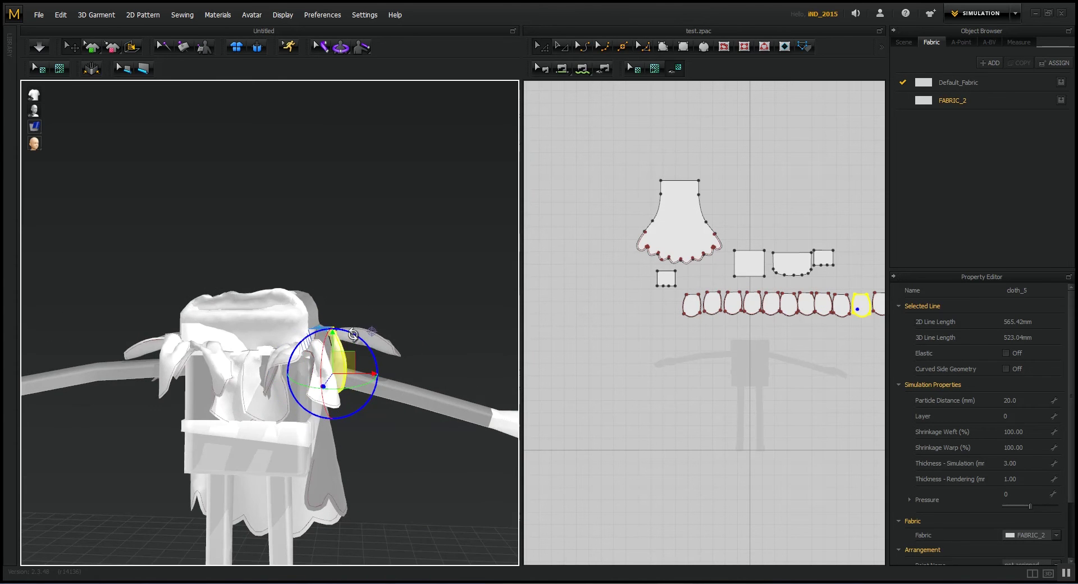
pyautogui.moveTo(345, 355); pyautogui.dragTo(330, 413, button='right')
pyautogui.click(281, 392)
pyautogui.moveTo(376, 381); pyautogui.dragTo(185, 393, button='right')
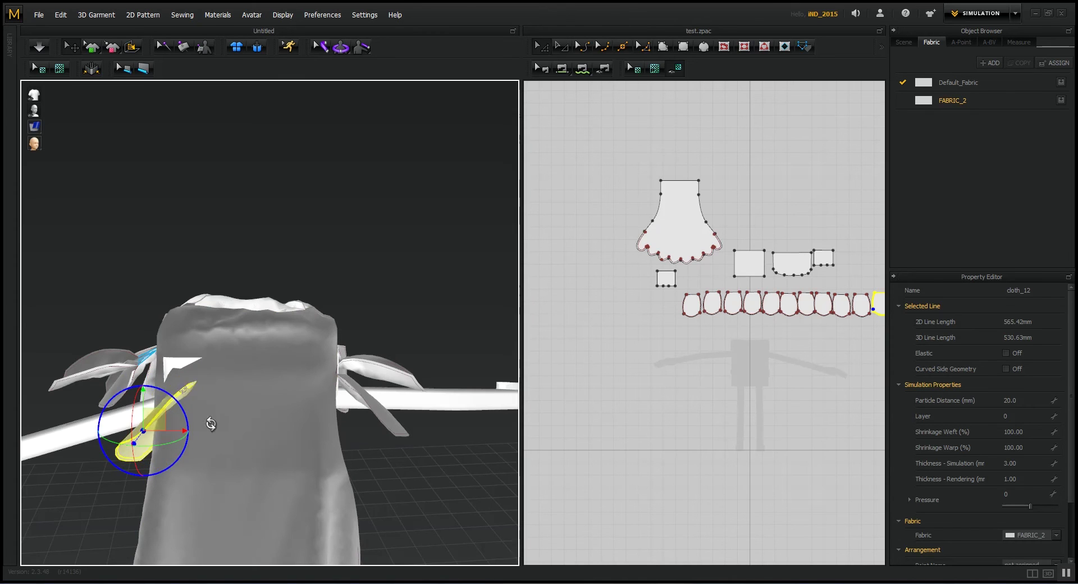
# Start the cloth simulation and tug the petal pieces around the character's right shoulder outward and down
pyautogui.press('space')
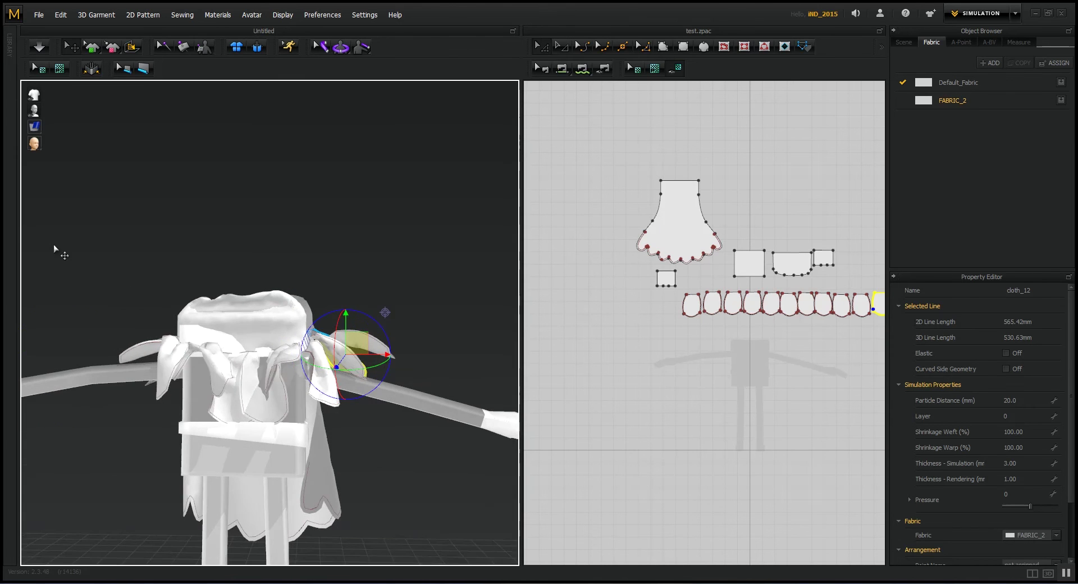
pyautogui.moveTo(181, 412); pyautogui.dragTo(139, 315, button='right')
pyautogui.moveTo(109, 344); pyautogui.dragTo(87, 350)
pyautogui.moveTo(172, 333); pyautogui.dragTo(187, 368)
pyautogui.moveTo(208, 378); pyautogui.dragTo(161, 401, button='right')
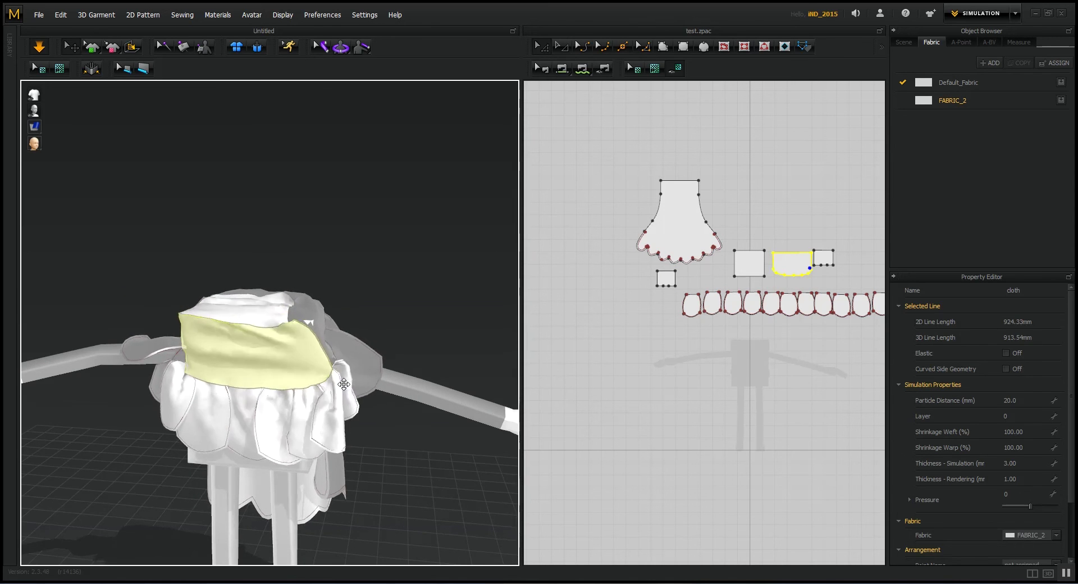
# While simulating, pull the petals at the character's left shoulder and the front collar area downward to drape over the chest
pyautogui.moveTo(343, 380); pyautogui.dragTo(348, 324, button='right')
pyautogui.moveTo(349, 328); pyautogui.dragTo(310, 404)
pyautogui.moveTo(395, 377); pyautogui.dragTo(269, 359, button='right')
pyautogui.moveTo(265, 359); pyautogui.dragTo(281, 428)
pyautogui.moveTo(348, 393); pyautogui.dragTo(387, 395, button='right')
pyautogui.click(293, 315)
# Switch to animation mode and record the garment simulation over the character's animation
pyautogui.click(1015, 13)
pyautogui.click(961, 41)
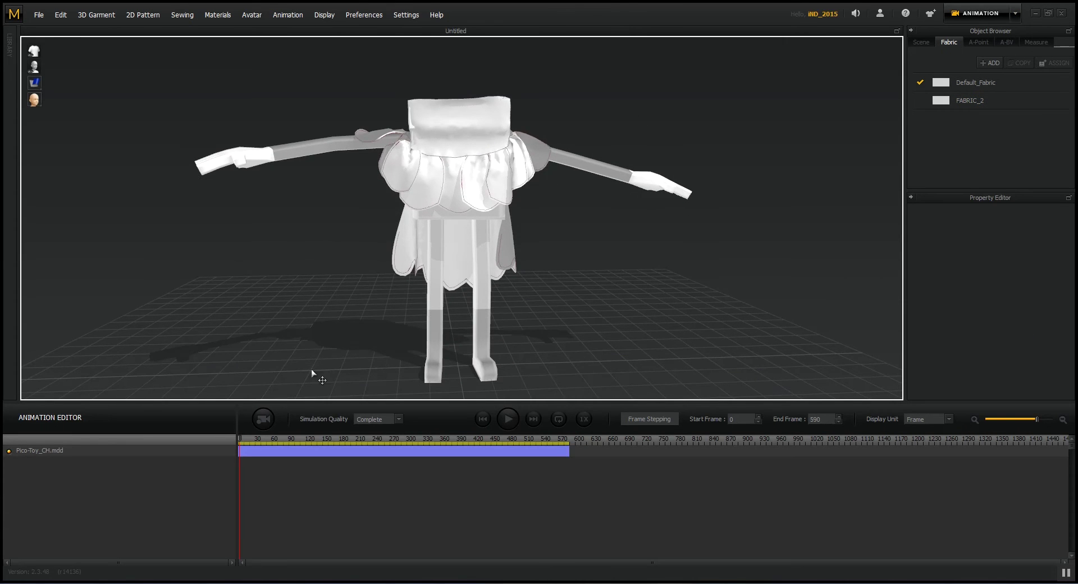
pyautogui.click(263, 419)
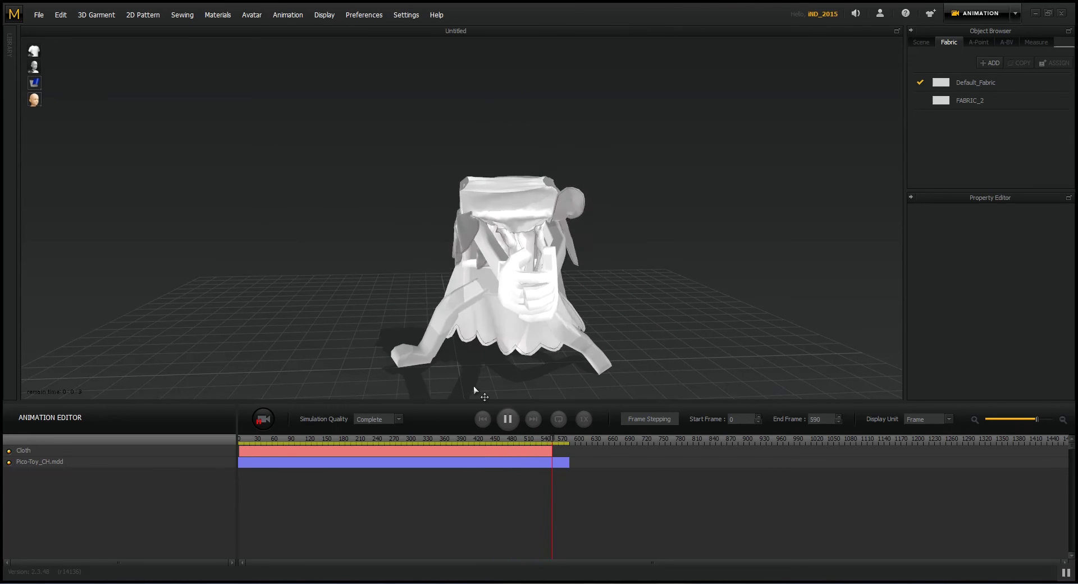
# Play back the recorded cloth animation to check how the garment follows the character, and pause it partway
pyautogui.click(509, 420)
pyautogui.click(508, 419)
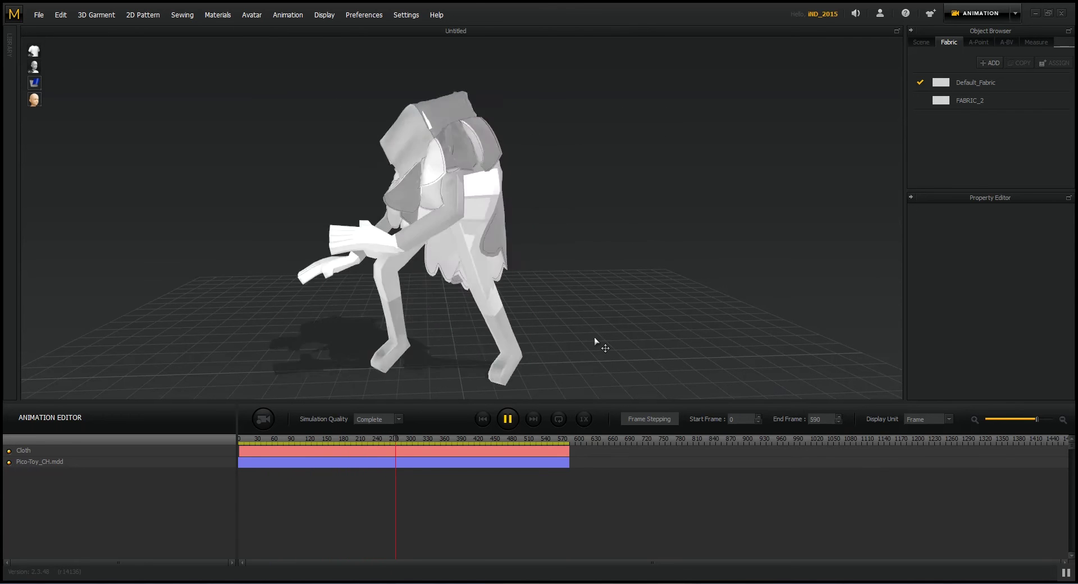
pyautogui.click(510, 419)
pyautogui.click(402, 418)
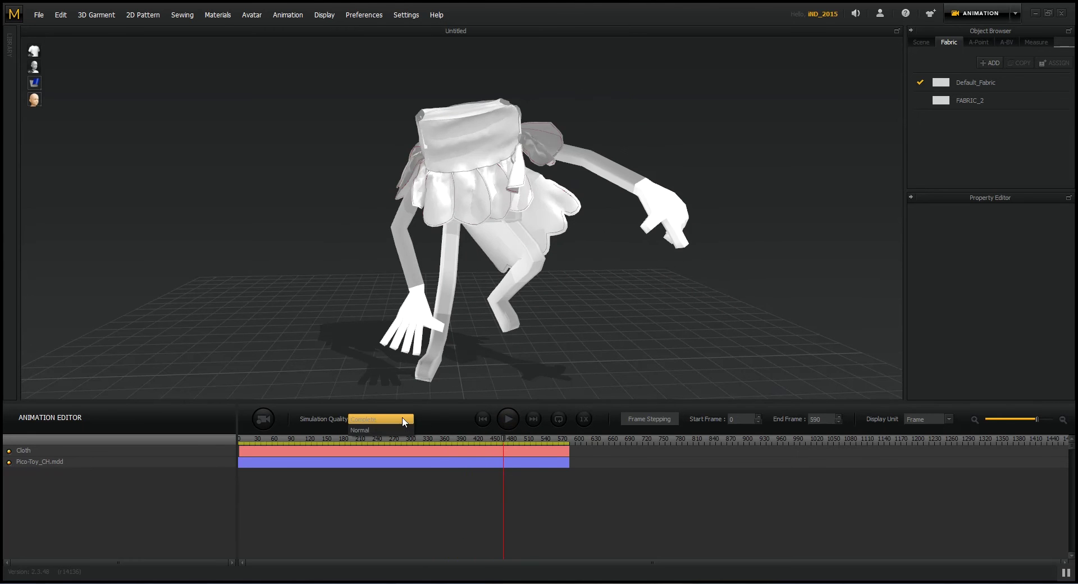
# Start an MDD cache export and create a new folder named Obj on the Desktop
pyautogui.click(39, 15)
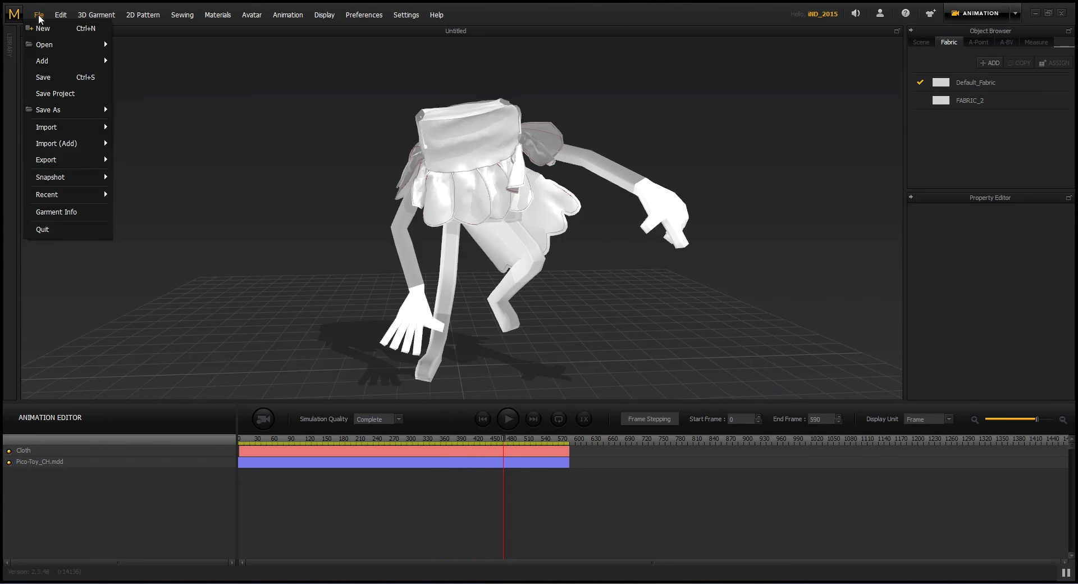
pyautogui.moveTo(93, 168)
pyautogui.click(180, 277)
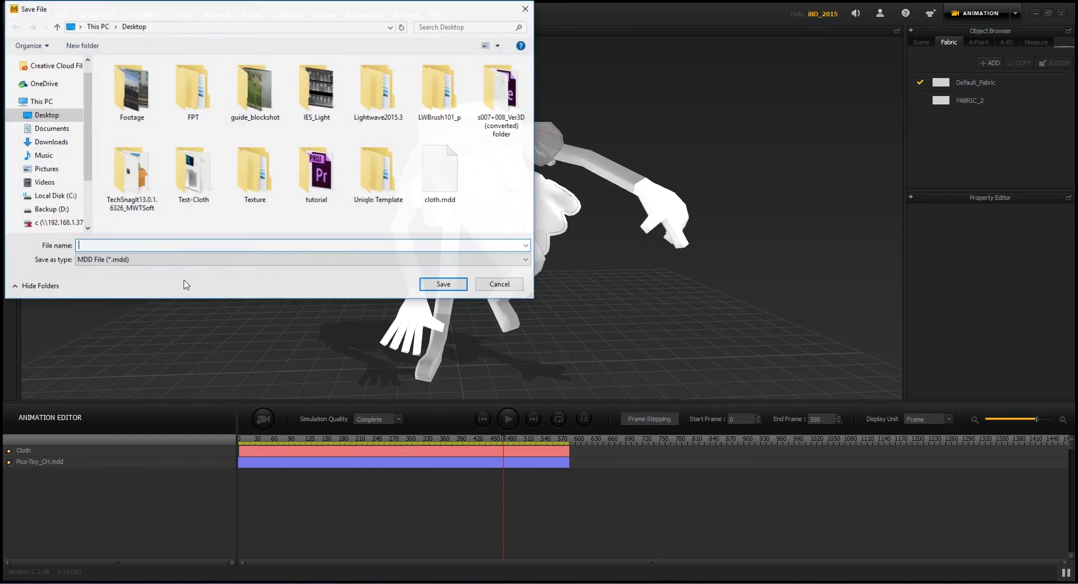
pyautogui.rightClick(370, 216)
pyautogui.moveTo(443, 337)
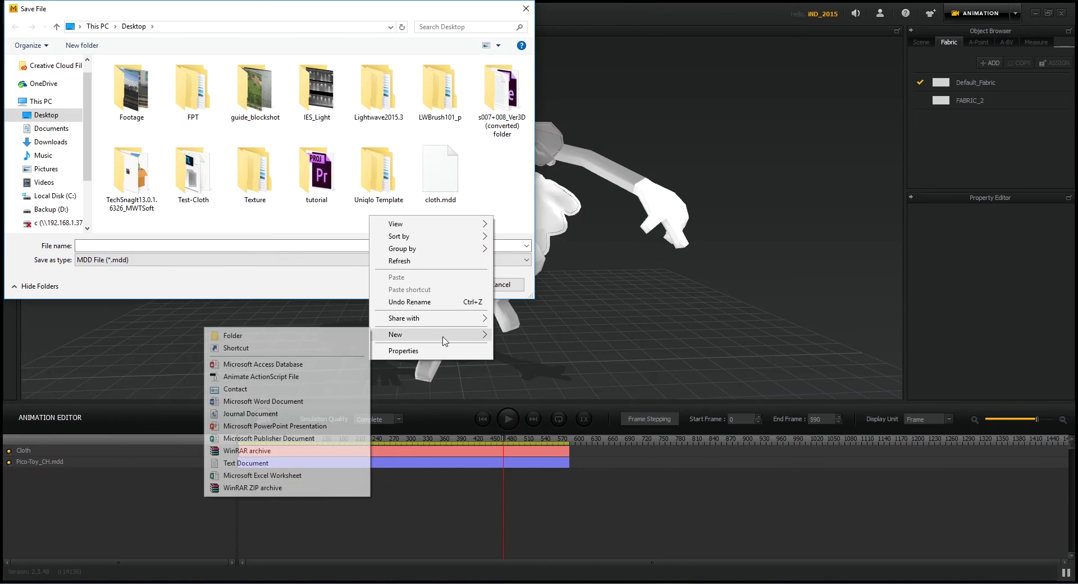
pyautogui.click(309, 336)
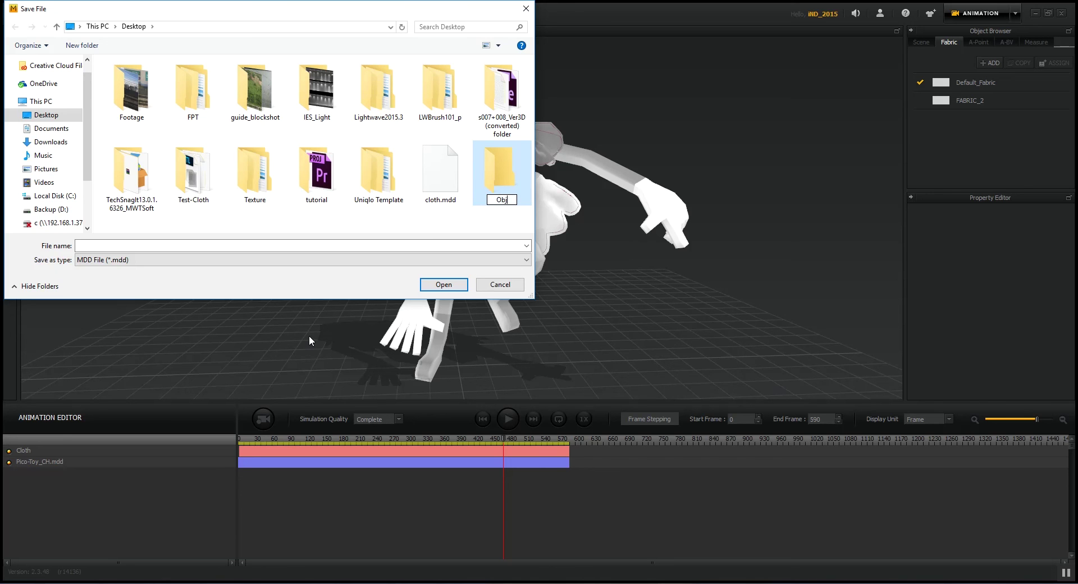
pyautogui.press('Return')
# Export the MDD cache as test into the Obj folder, keeping single object, unweld, thin, mm scale and entire region
pyautogui.doubleClick(490, 180)
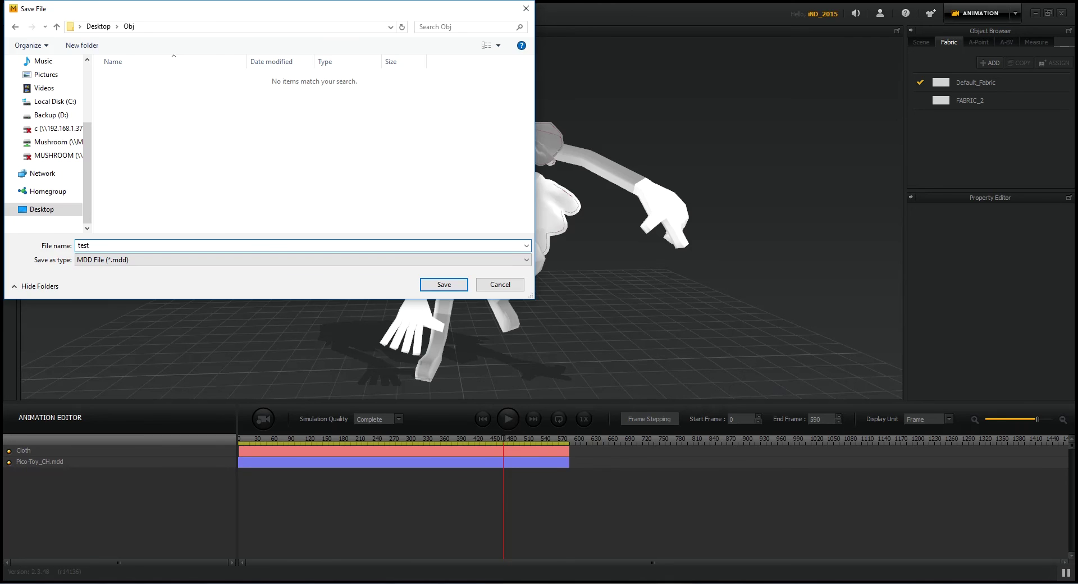
pyautogui.press('Return')
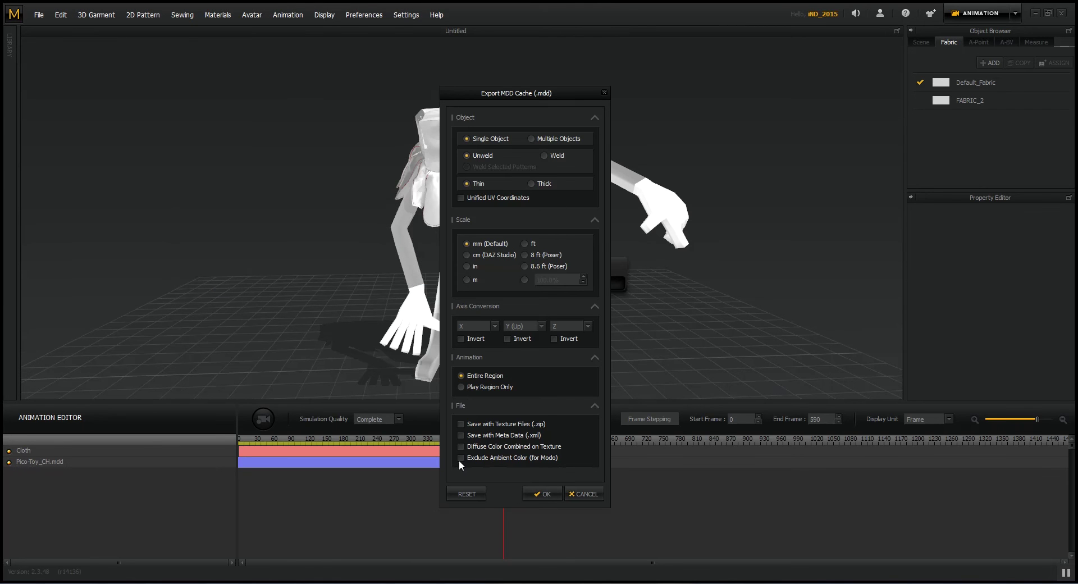
pyautogui.click(542, 493)
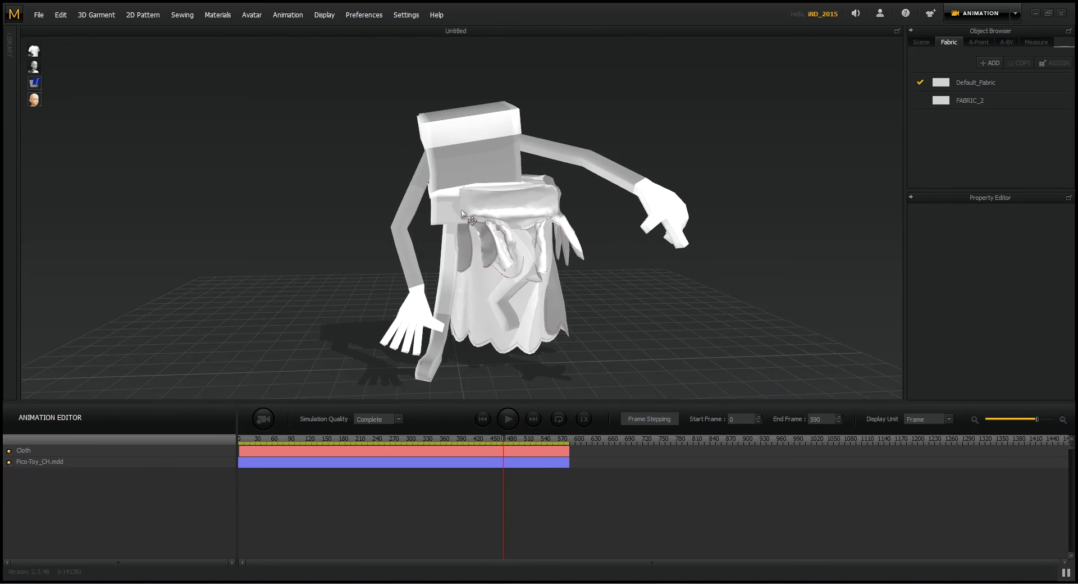
# Switch to LightWave Layout and load the cloth object from the project's Stage&Propr Cloth folder
pyautogui.hotkey('alt', 'Tab')
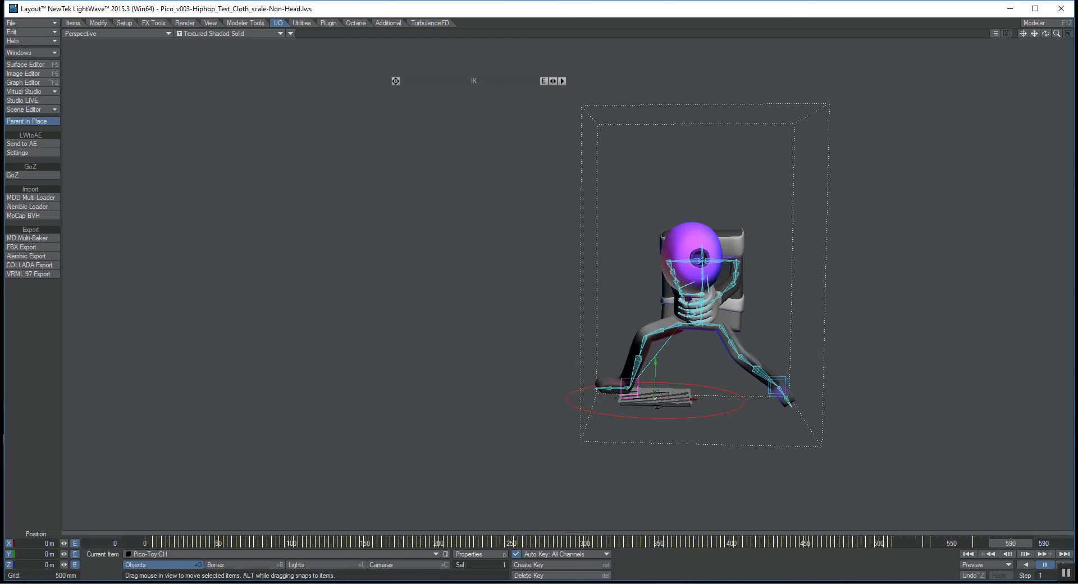
pyautogui.click(33, 23)
pyautogui.moveTo(37, 26)
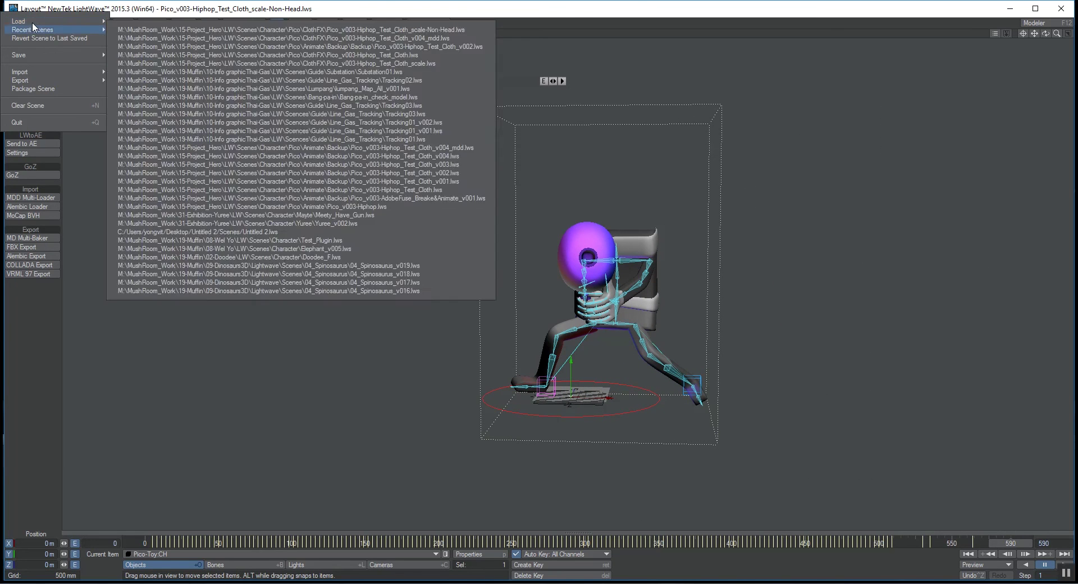
pyautogui.click(165, 54)
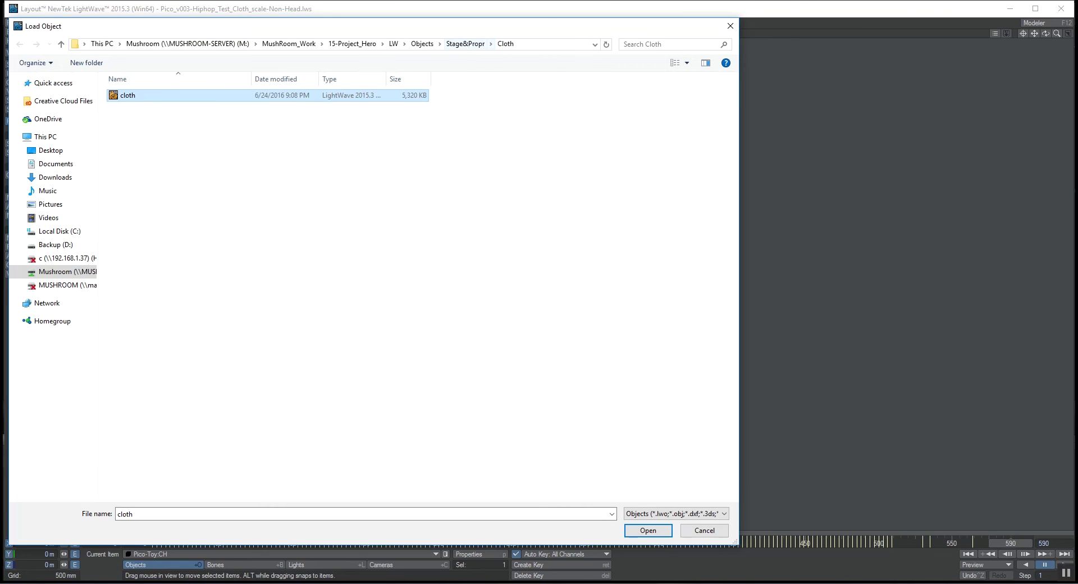
pyautogui.click(647, 530)
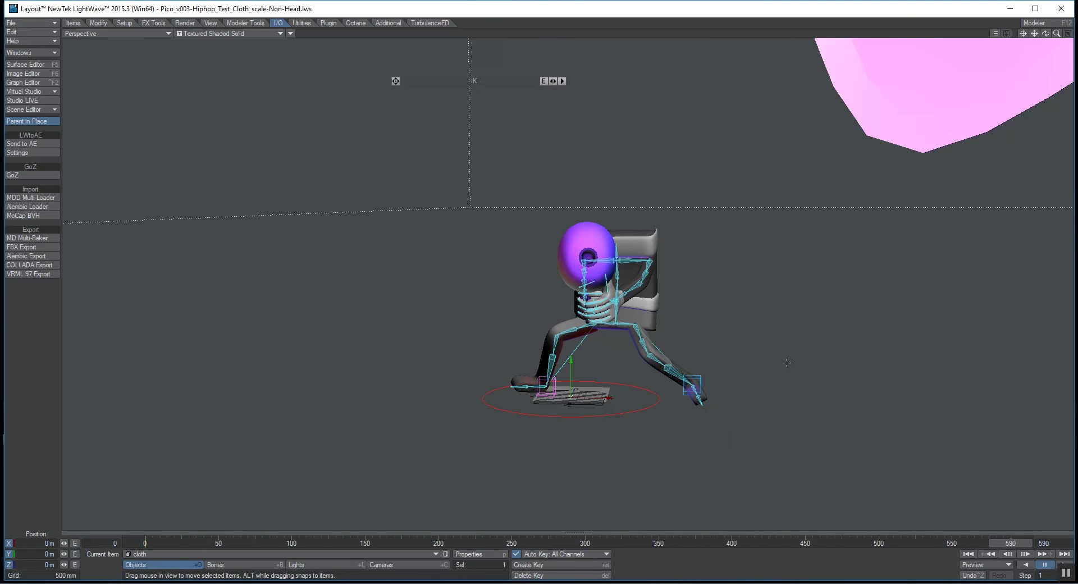
# At frame 0, set the cloth object's scale to 0.001 on all axes, and enlarge it freehand to about 0.029
pyautogui.click(137, 545)
pyautogui.keyDown('ctrl'); pyautogui.keyDown('alt'); pyautogui.moveTo(651, 361); pyautogui.dragTo(642, 362); pyautogui.keyUp('alt'); pyautogui.keyUp('ctrl')
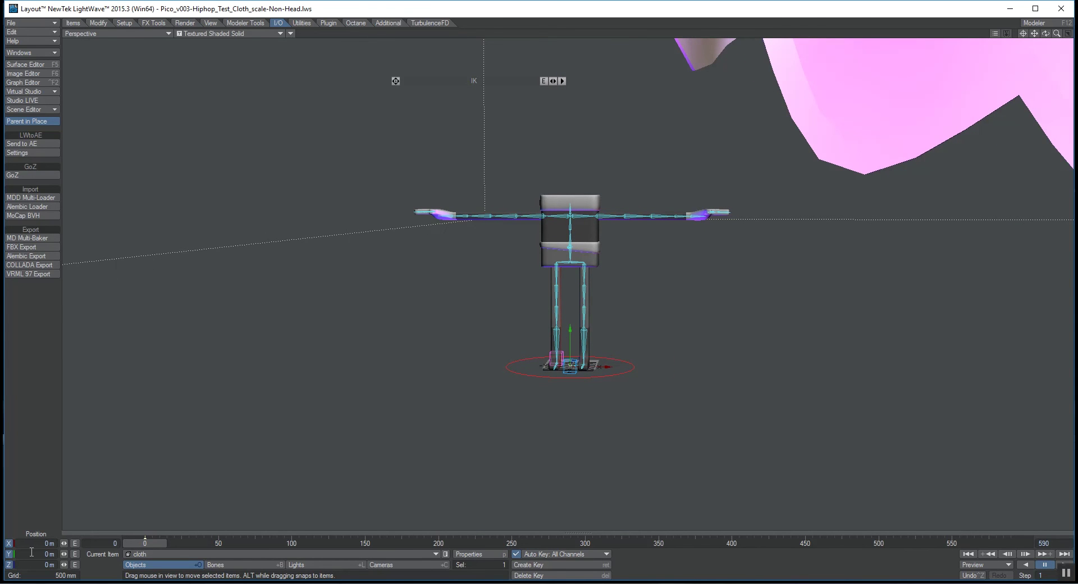
pyautogui.click(99, 23)
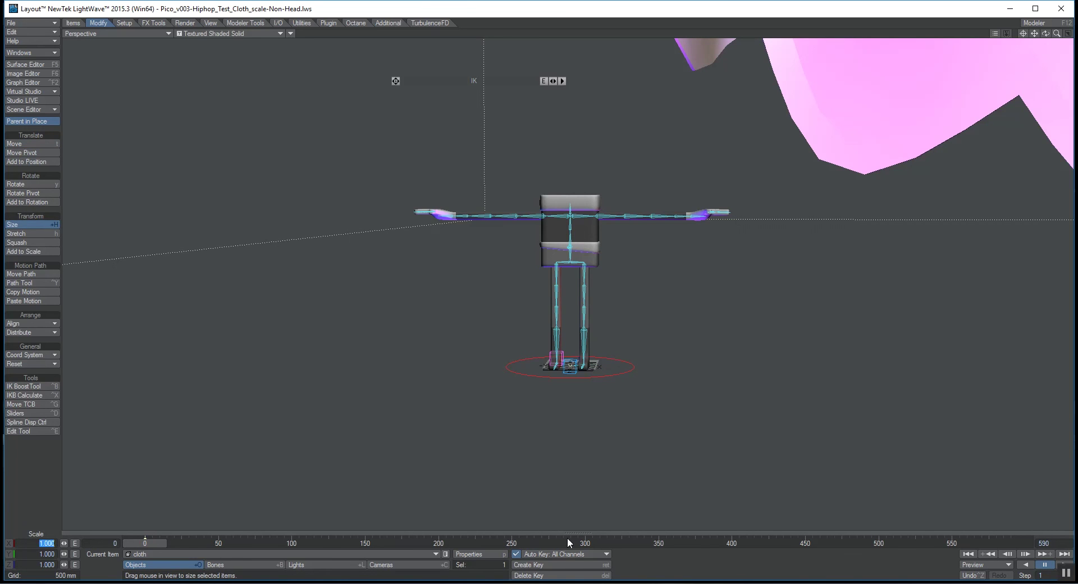
pyautogui.write('.001')
pyautogui.press('Tab')
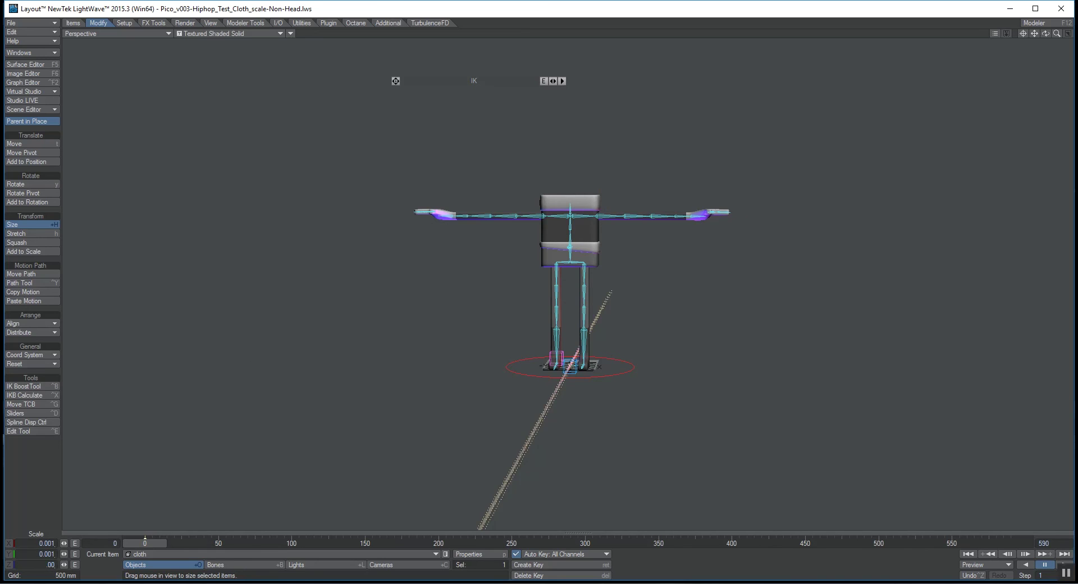
pyautogui.moveTo(604, 399)
pyautogui.mouseDown()
pyautogui.moveTo(617, 399)
pyautogui.moveTo(585, 398)
pyautogui.mouseUp()
# Add an MD_Reader displacement to the cloth object in its deformation properties
pyautogui.click(477, 554)
pyautogui.click(754, 161)
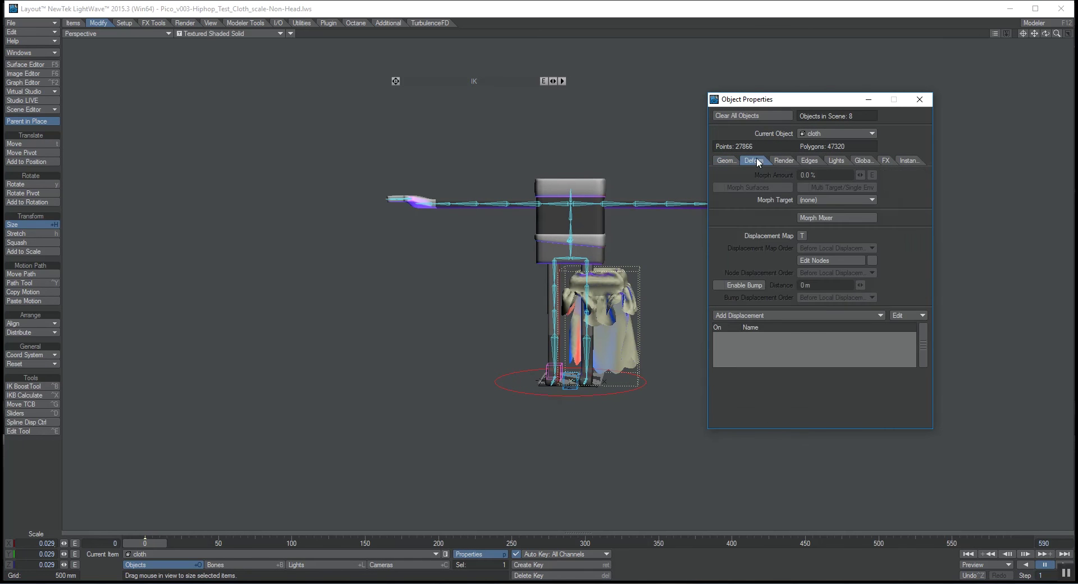
pyautogui.click(769, 315)
pyautogui.click(769, 466)
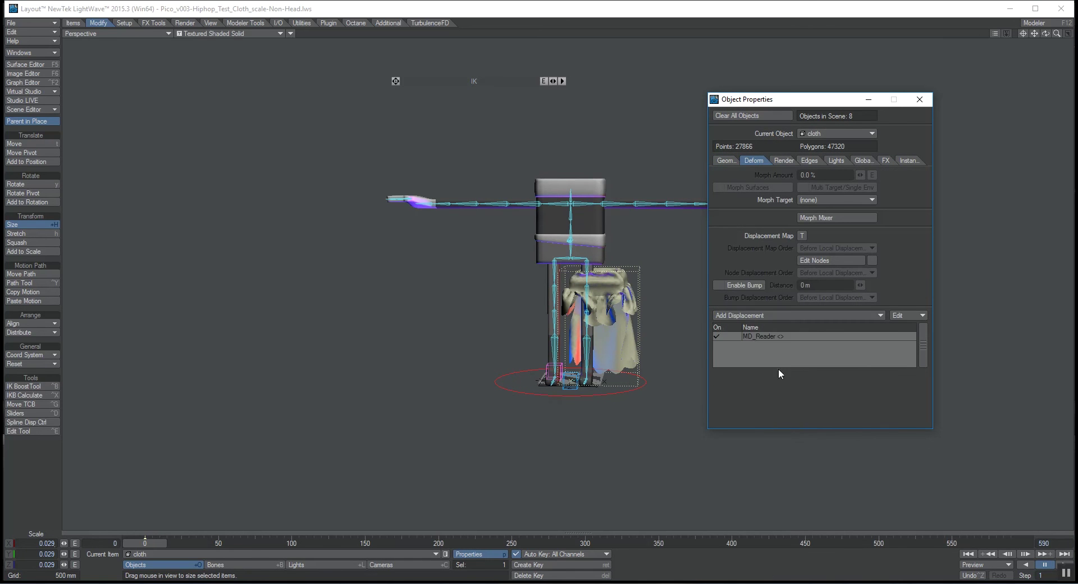
# Load cloth.mdd from the project's MDD folder as the vertex cache of the cloth's MD_Reader
pyautogui.doubleClick(769, 335)
pyautogui.click(174, 111)
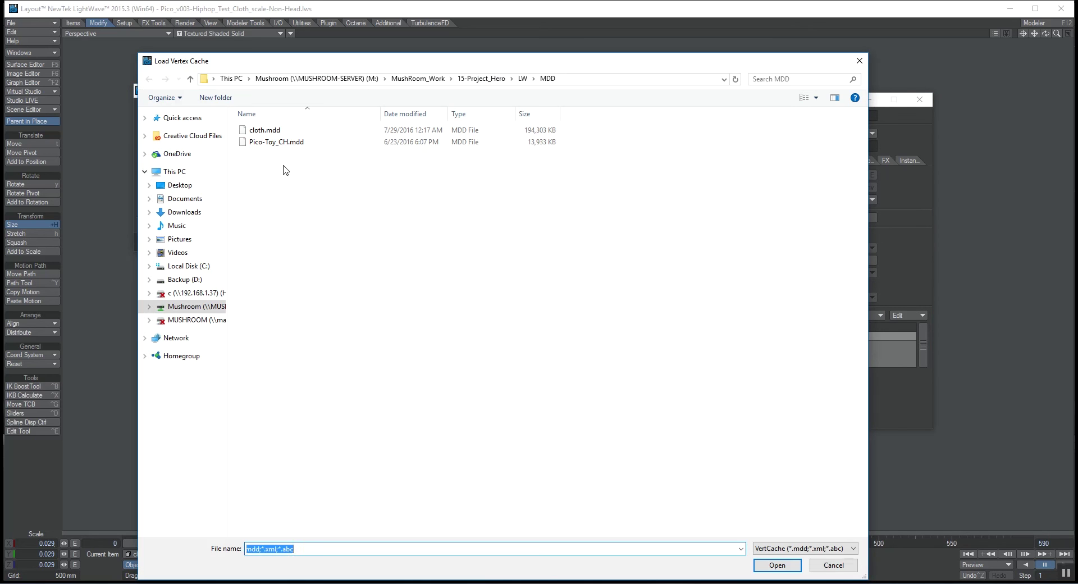
pyautogui.doubleClick(270, 133)
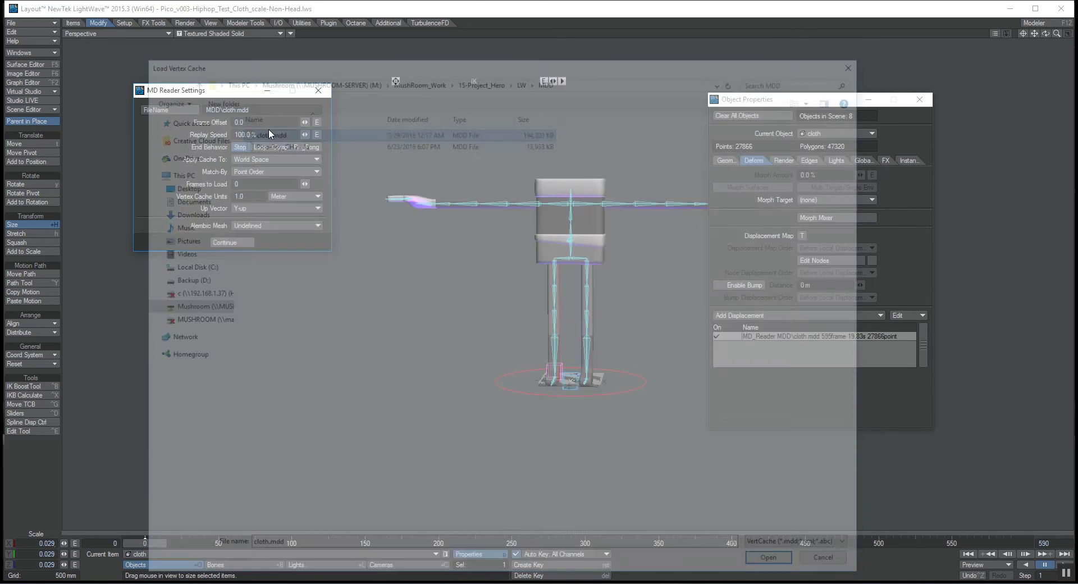
pyautogui.click(238, 243)
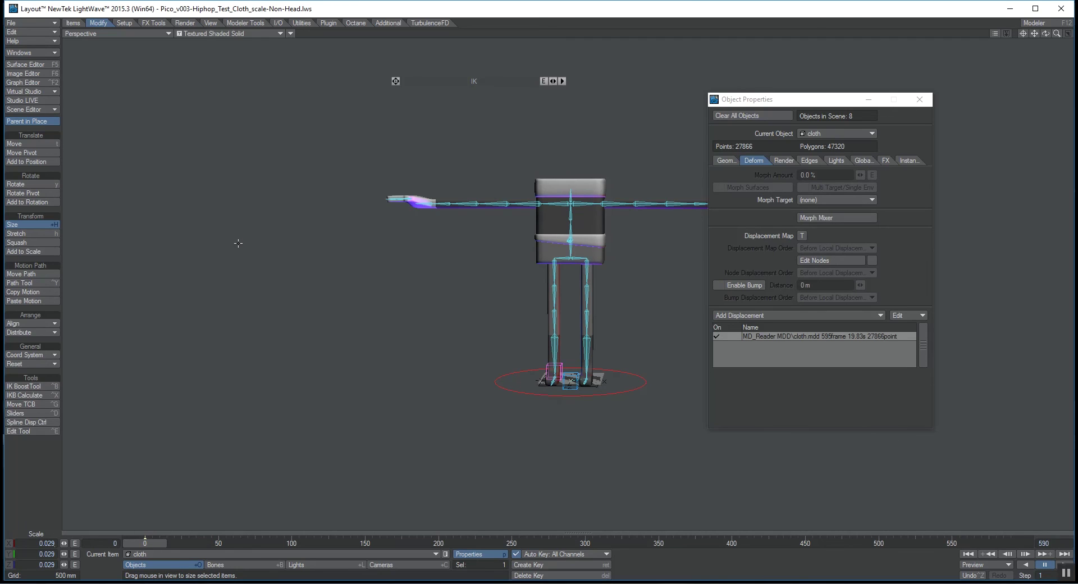
# Adjust the cloth's MD_Reader settings, and enlarge the cloth object to a scale of about 0.039 to fit the character's torso
pyautogui.doubleClick(786, 337)
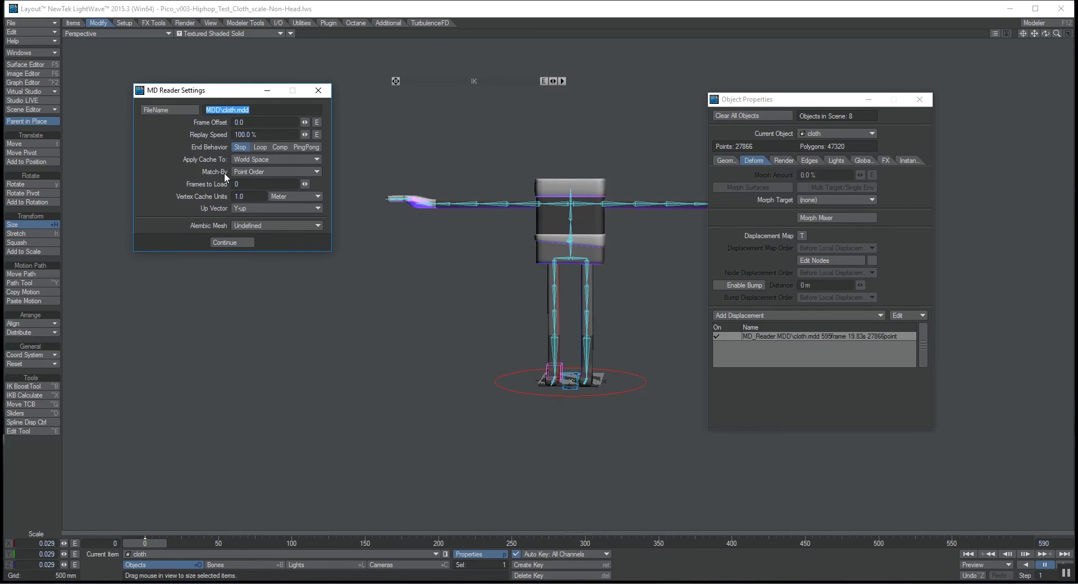
pyautogui.click(232, 242)
pyautogui.click(919, 100)
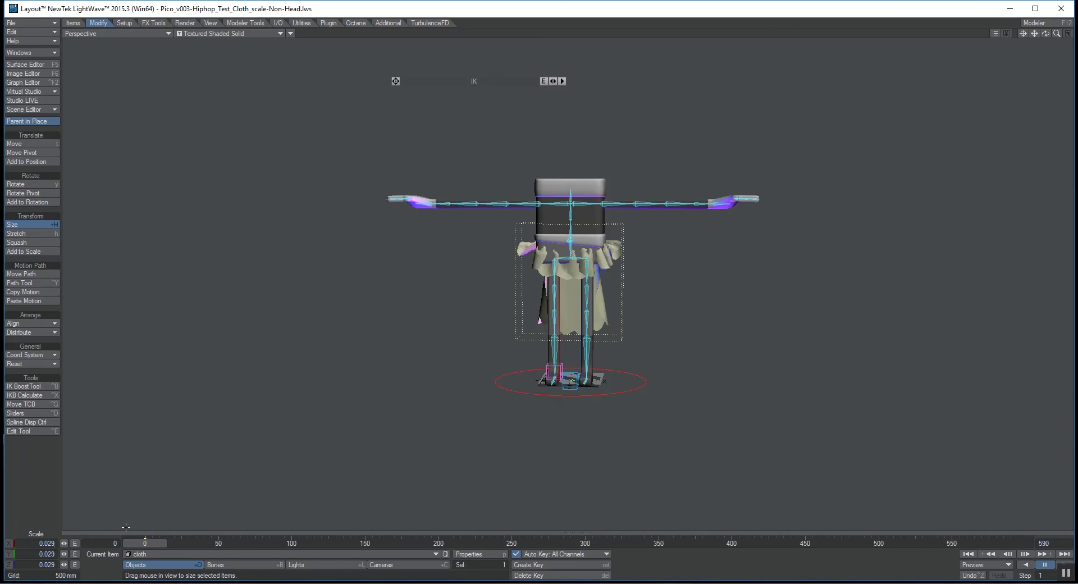
pyautogui.moveTo(564, 385)
pyautogui.mouseDown()
pyautogui.moveTo(579, 387)
pyautogui.moveTo(524, 399)
pyautogui.moveTo(579, 391)
pyautogui.mouseUp()
pyautogui.moveTo(169, 547); pyautogui.dragTo(145, 543)
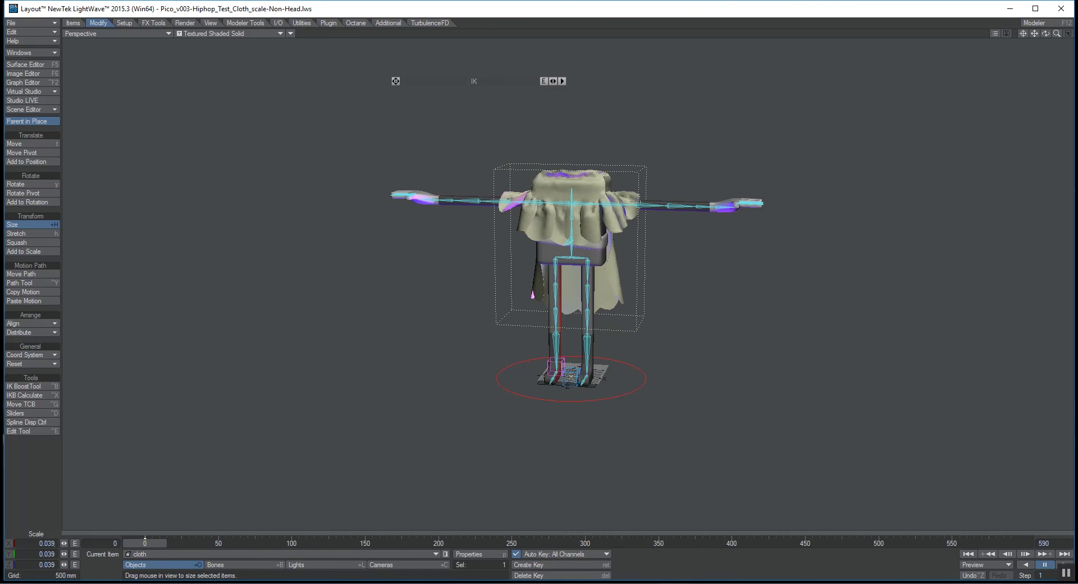
# Select the Control_Head01 bone of the Pico-Toy:CH character and set its scale to 1 on all three axes
pyautogui.press('Up')
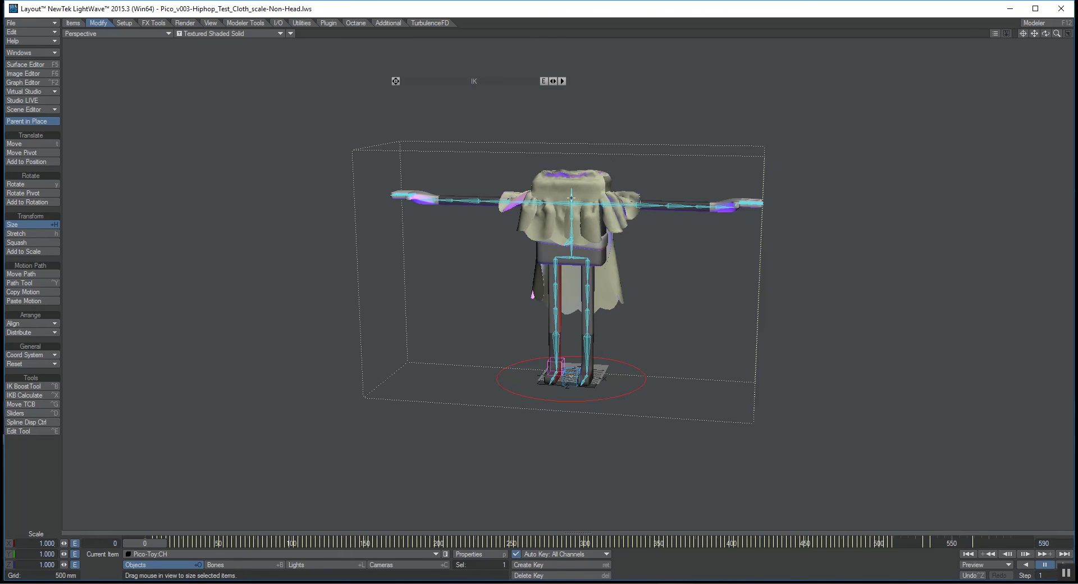
pyautogui.click(238, 566)
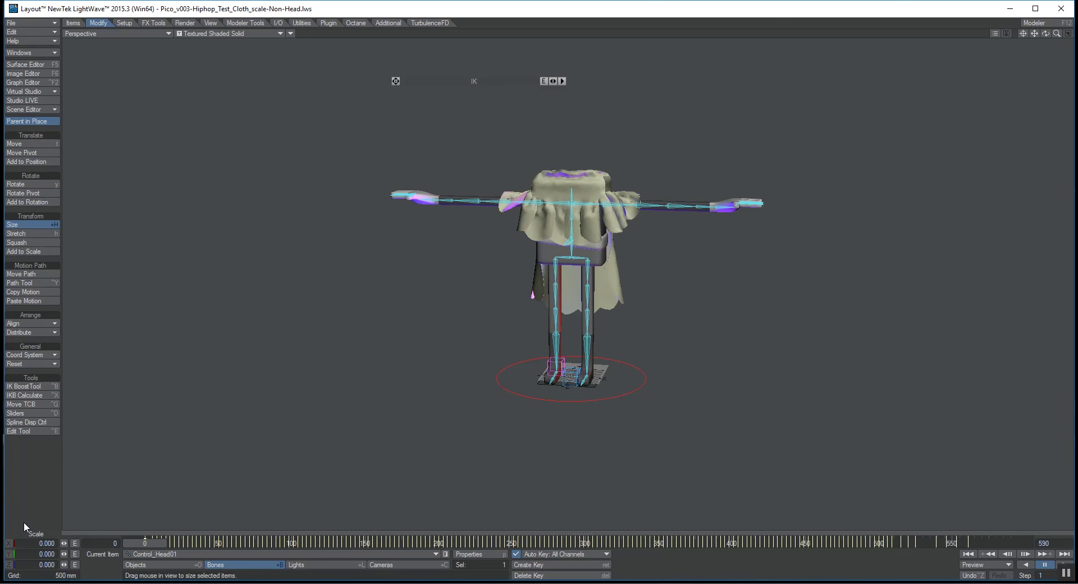
pyautogui.write('1')
pyautogui.press('Tab')
pyautogui.write('1')
pyautogui.press('Tab')
pyautogui.write('1')
pyautogui.press('Return')
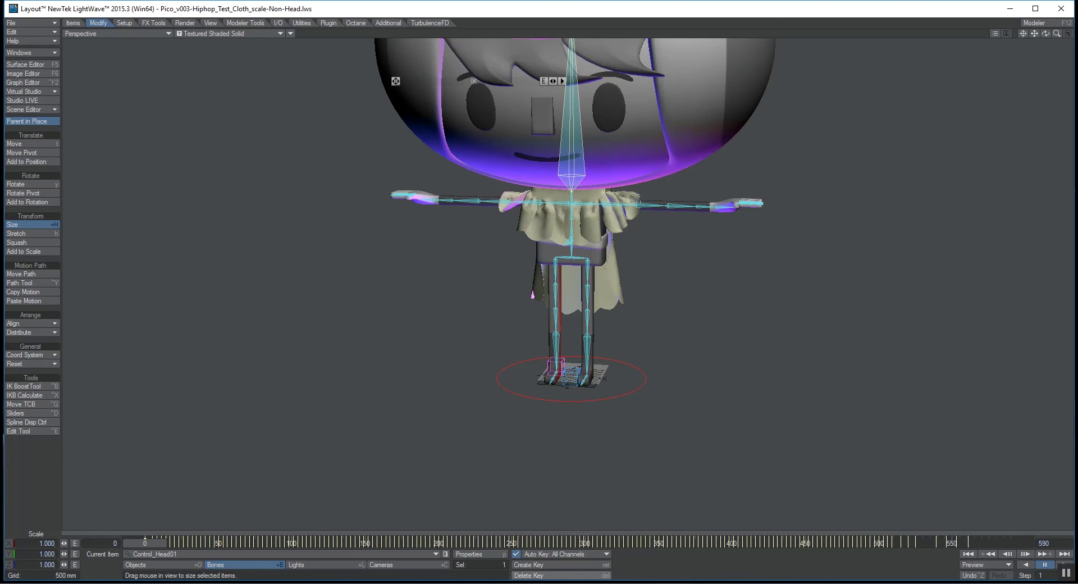
# Frame the whole character during animation playback and turn off the bone X-ray display in the perspective view
pyautogui.scroll(-1, 808, 284)
pyautogui.keyDown('alt'); pyautogui.keyDown('shift'); pyautogui.moveTo(787, 137); pyautogui.dragTo(799, 203); pyautogui.keyUp('shift'); pyautogui.keyUp('alt')
pyautogui.scroll(-1, 785, 212)
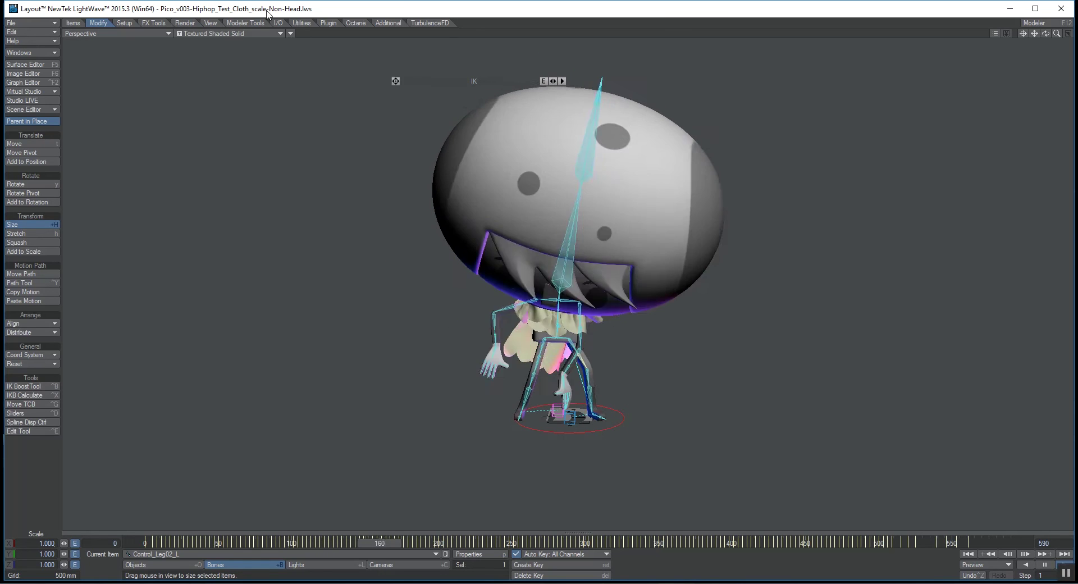
pyautogui.click(290, 33)
pyautogui.click(279, 62)
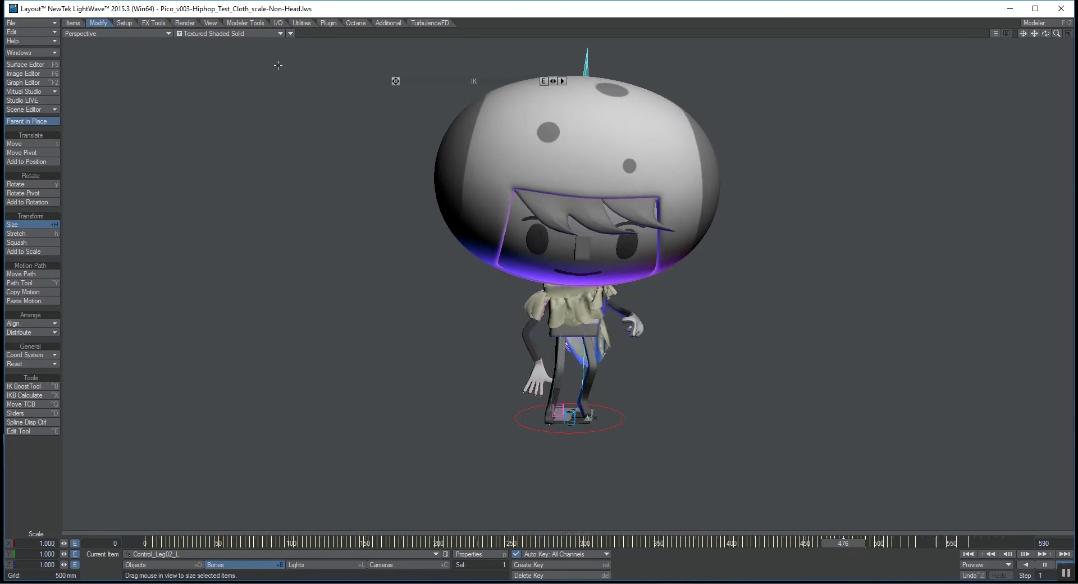
# Stop the playback, open the Surface Editor, and browse the built-in Fabric library of surface presets for the camouflage materials
pyautogui.click(1045, 566)
pyautogui.click(25, 53)
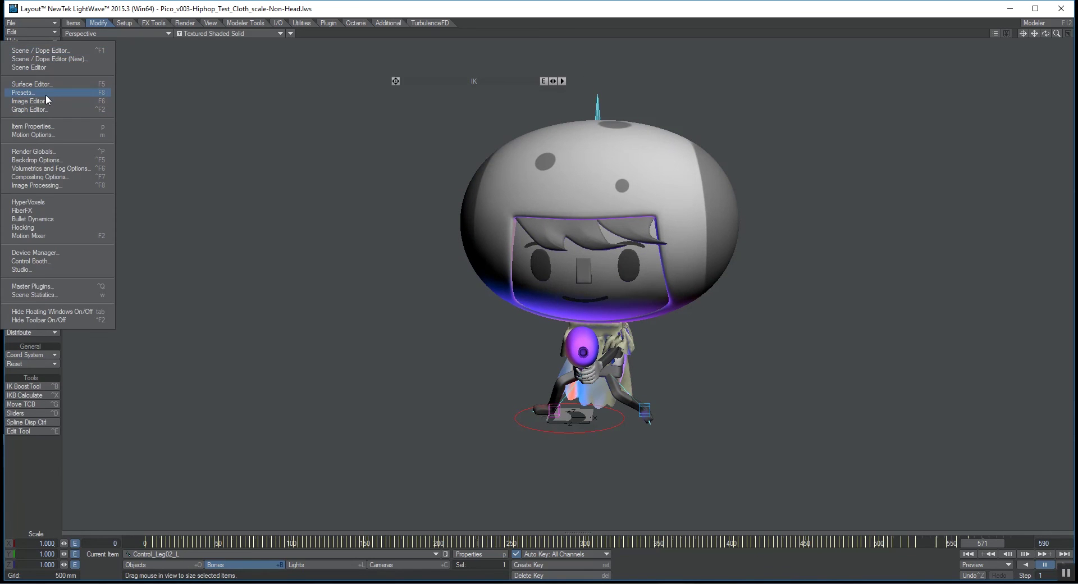
pyautogui.click(45, 93)
pyautogui.click(22, 65)
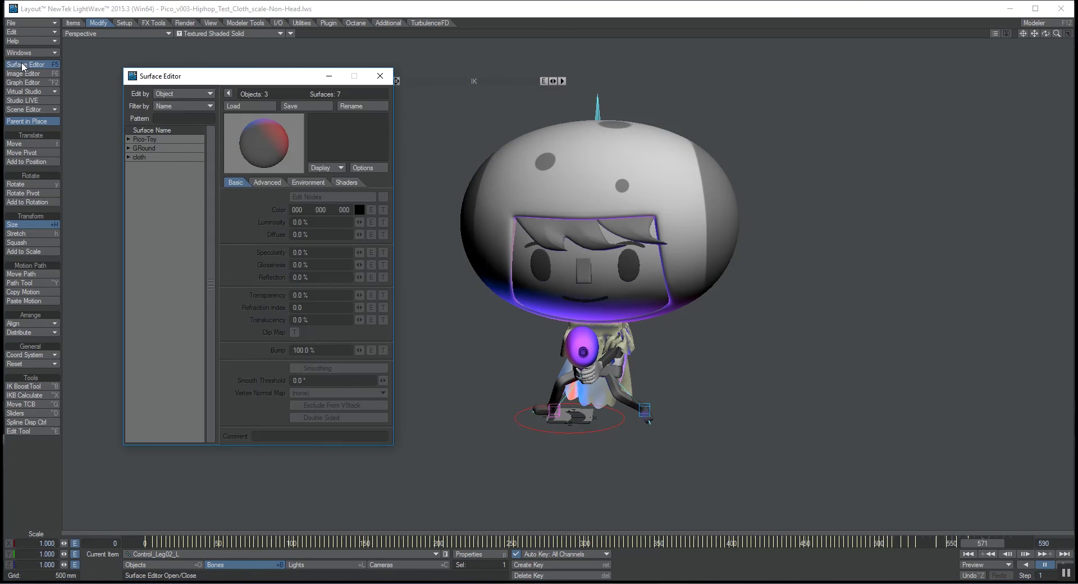
pyautogui.click(215, 117)
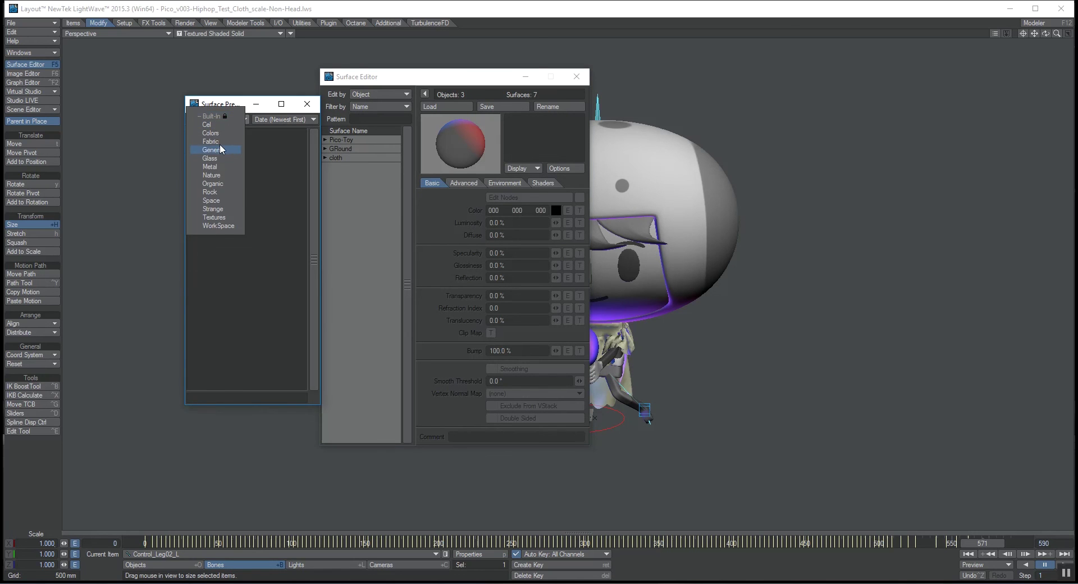
pyautogui.click(219, 142)
pyautogui.moveTo(315, 186); pyautogui.dragTo(304, 291)
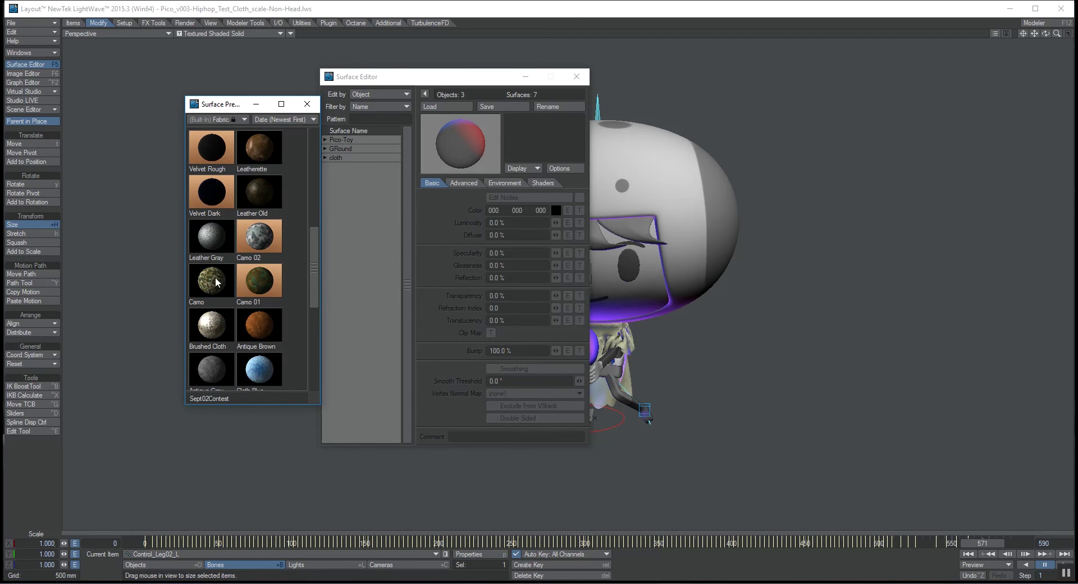
pyautogui.moveTo(227, 104); pyautogui.dragTo(145, 86)
# Apply a camouflage fabric preset to the cloth object's FABRIC_2_FRONT surface
pyautogui.click(324, 157)
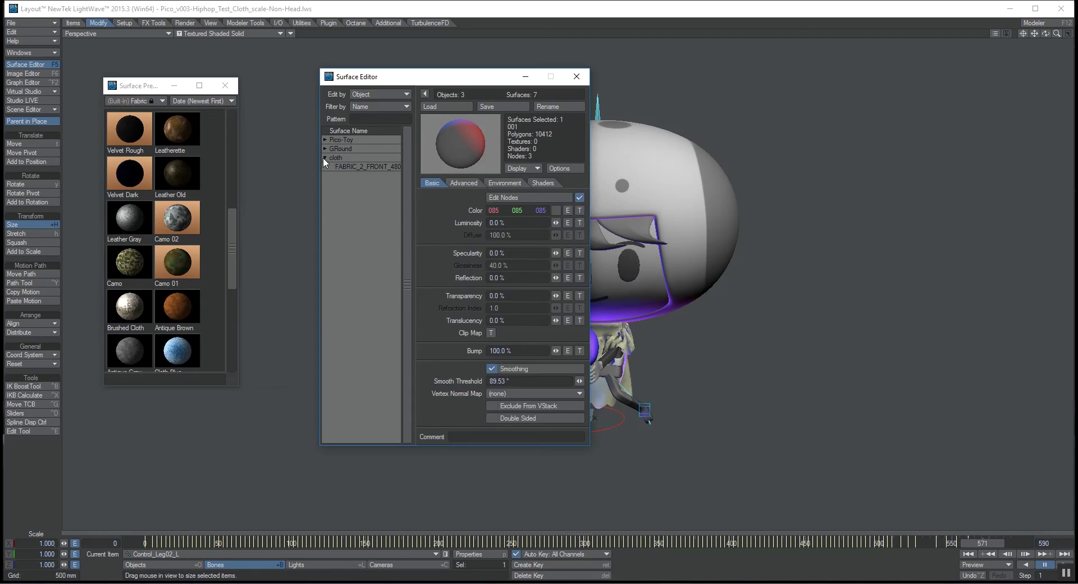
pyautogui.click(348, 166)
pyautogui.moveTo(440, 82); pyautogui.dragTo(313, 91)
# Preview the textured cloth on the character with VPR in the perspective view at frames 191 and 277
pyautogui.click(241, 33)
pyautogui.click(247, 66)
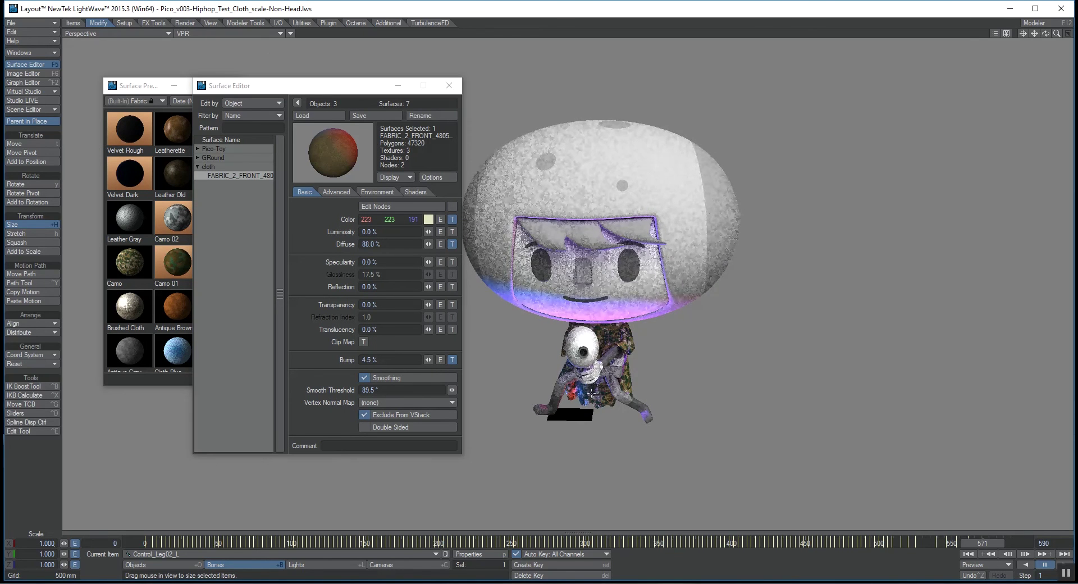
pyautogui.click(425, 542)
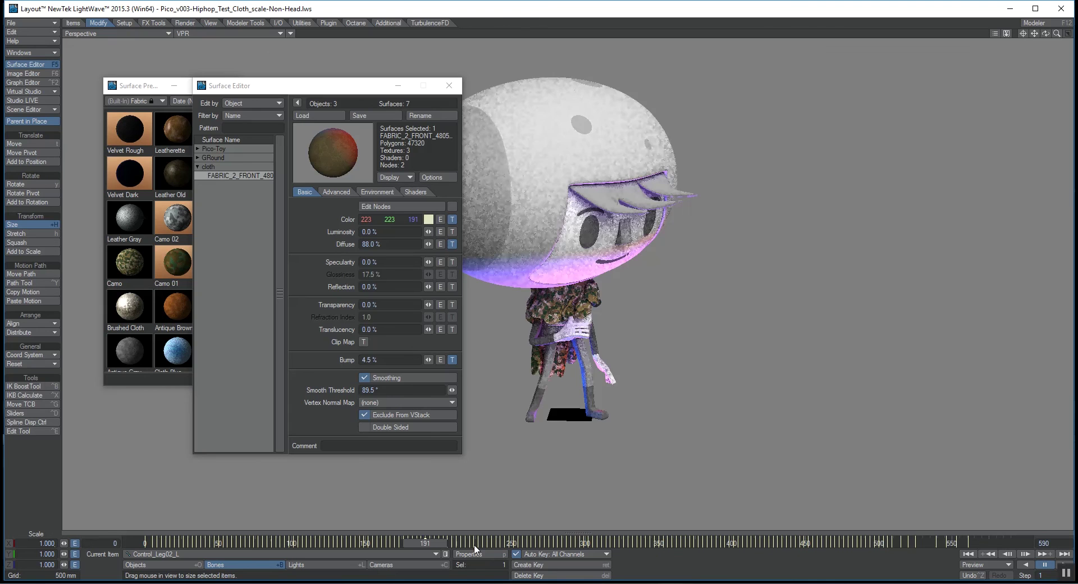
pyautogui.click(552, 543)
# Close the Surface Editor and the surface presets, and return the perspective view to Textured Shaded Solid
pyautogui.click(449, 86)
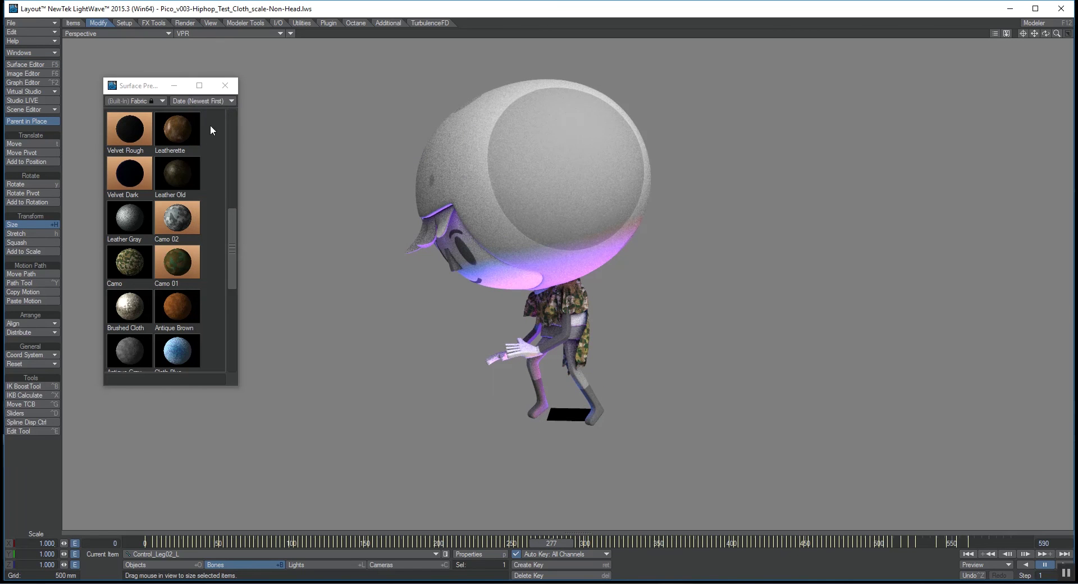
pyautogui.click(225, 86)
pyautogui.click(190, 33)
pyautogui.click(179, 58)
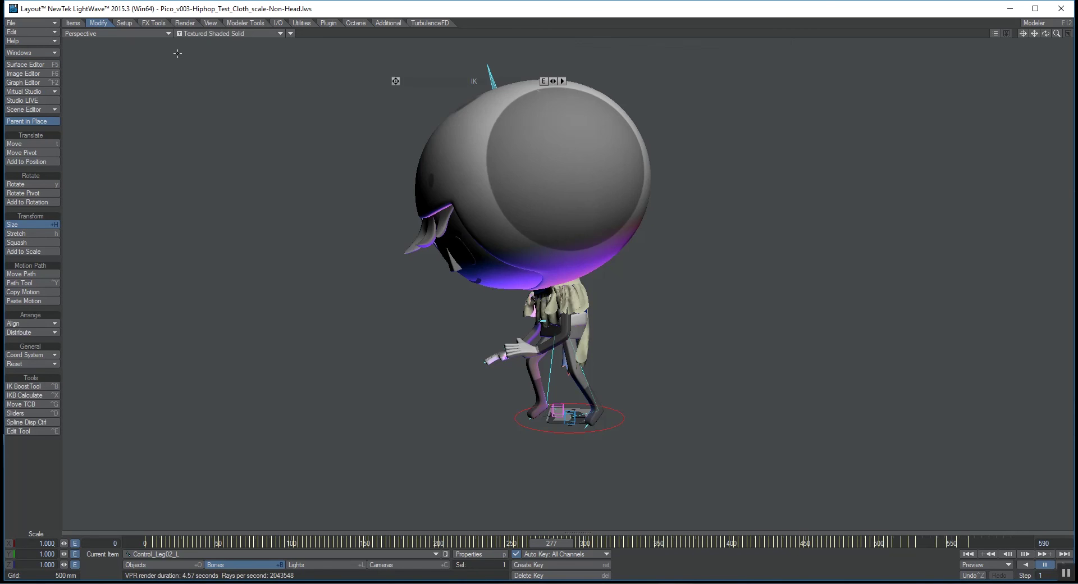